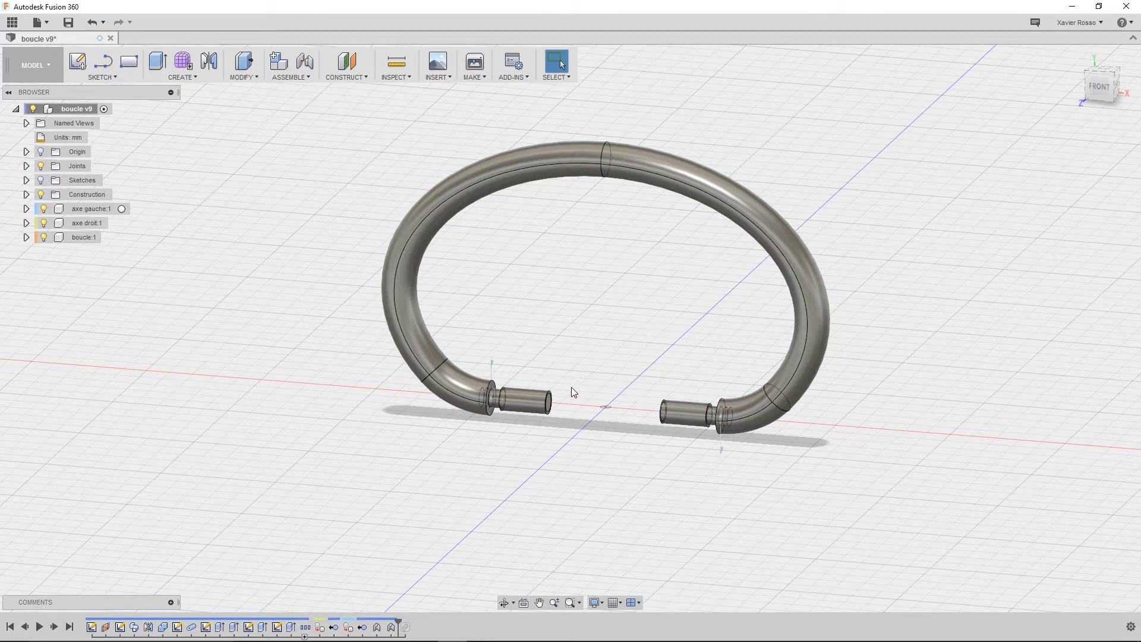
Insert the bouton support design from the rendu project folder into the current boucle design as a linked component
click(532, 398)
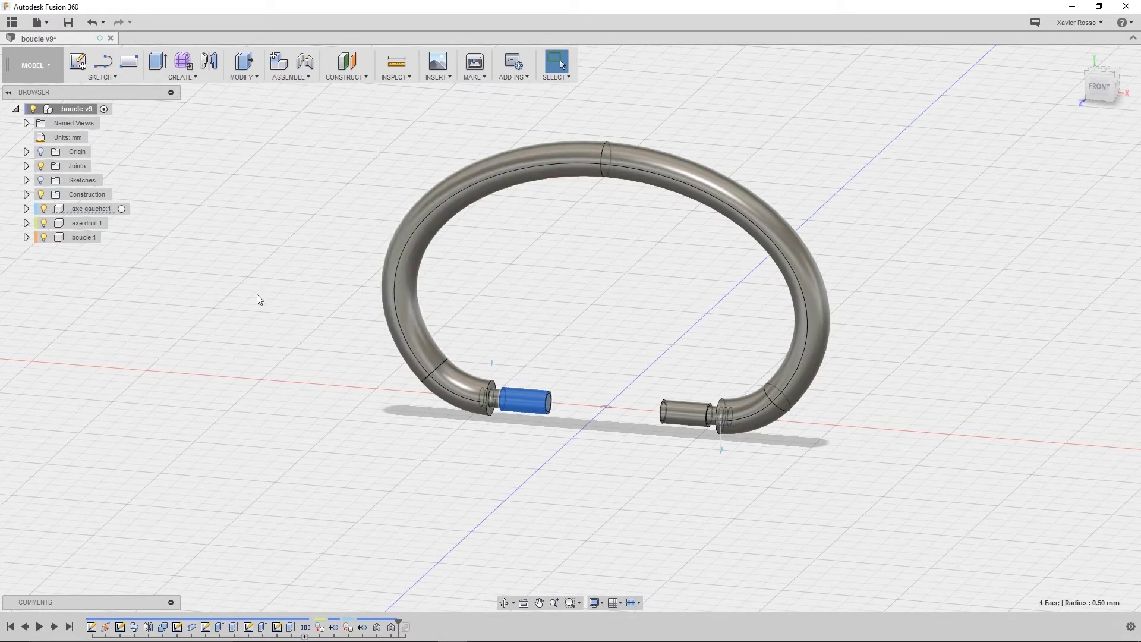
click(13, 26)
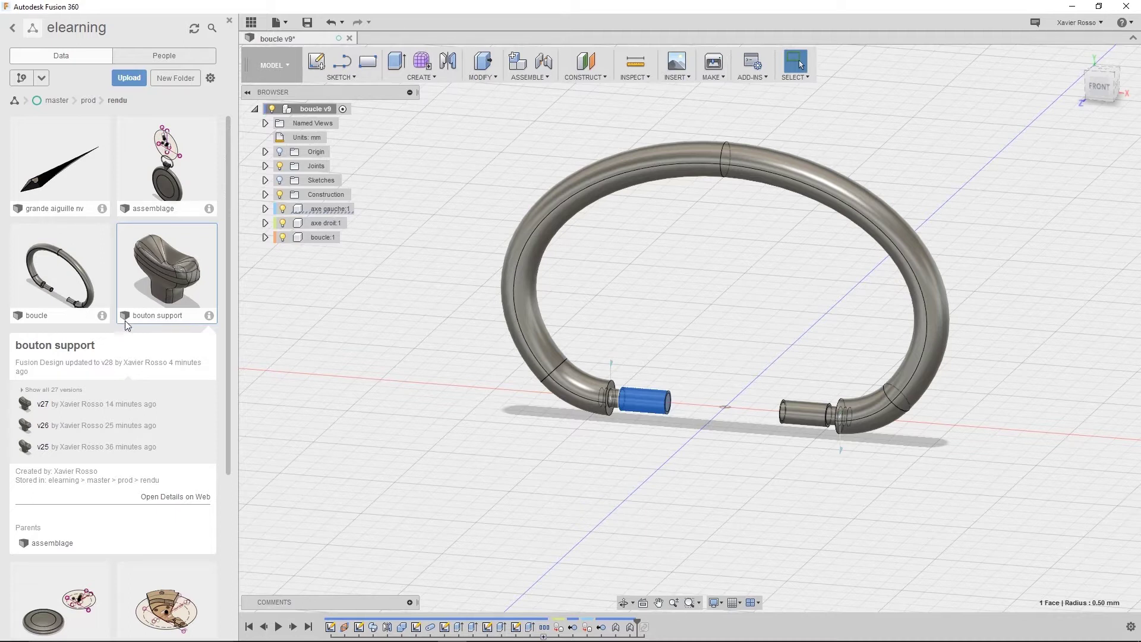
right_click(168, 260)
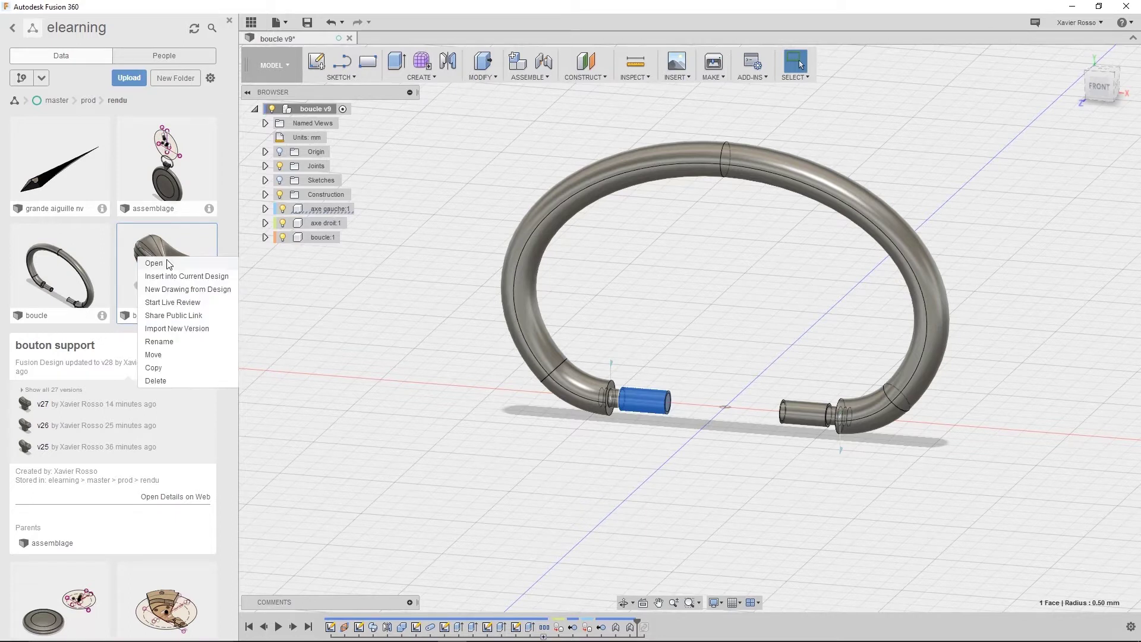
click(199, 281)
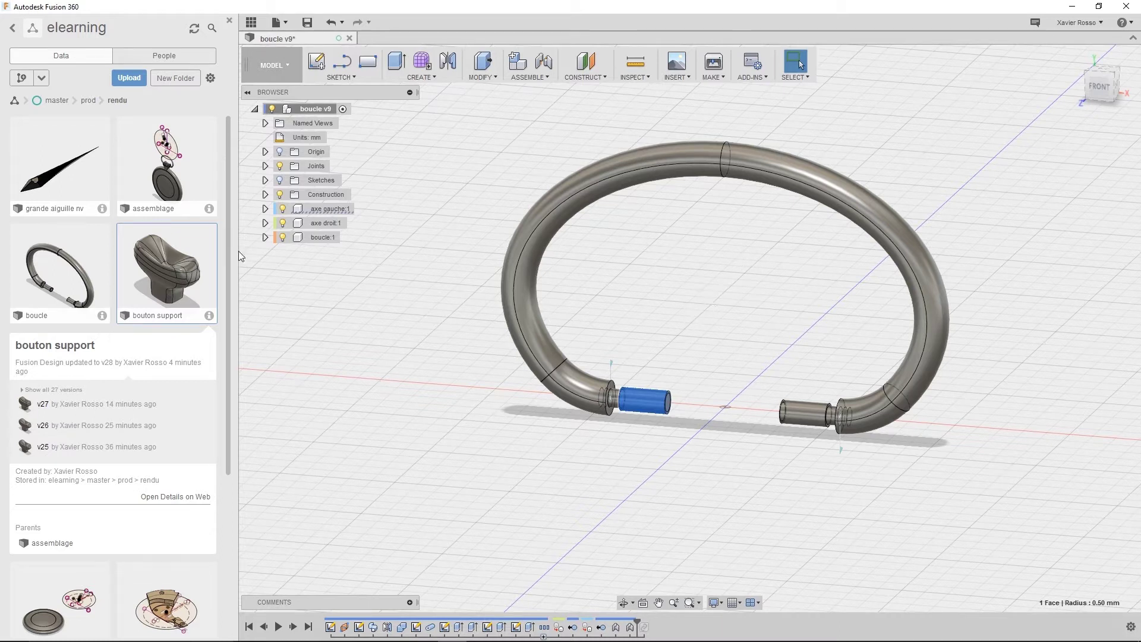
right_click(178, 266)
click(187, 283)
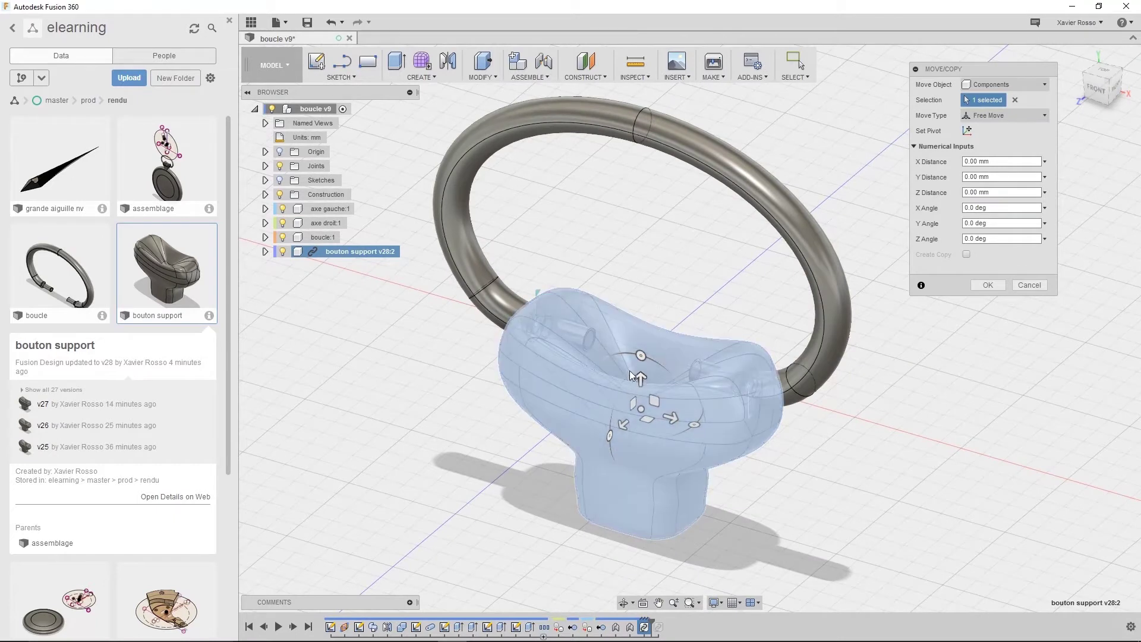
Move the inserted bouton support component 1 mm upward along the Y axis
mouse_move(641, 355)
mouse_down()
mouse_move(675, 344)
mouse_move(689, 397)
mouse_move(641, 355)
mouse_up()
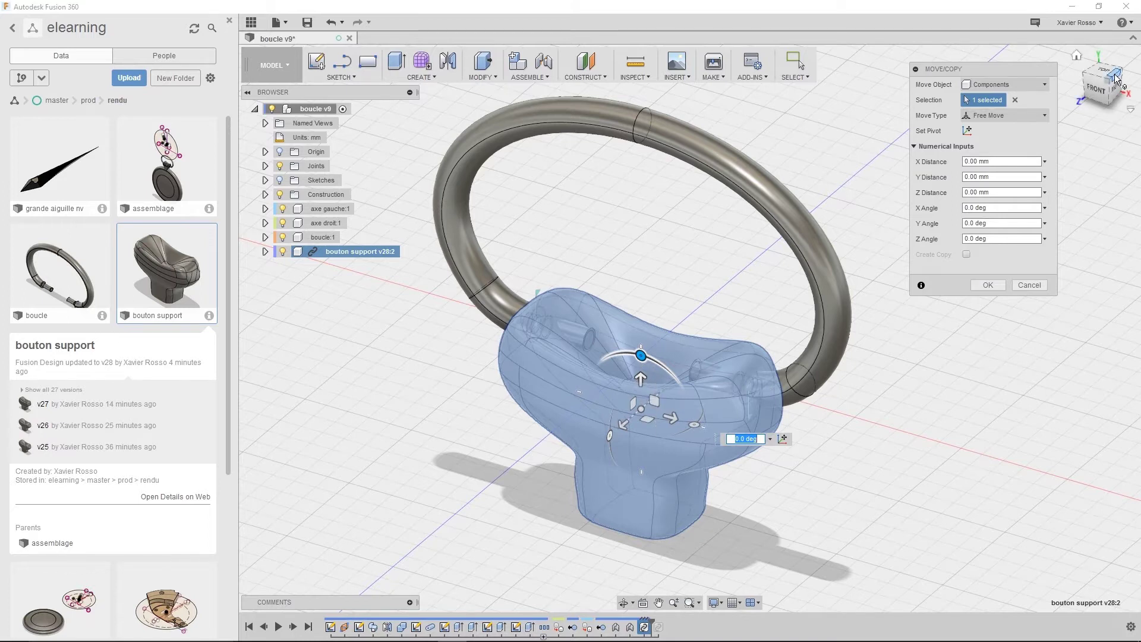
click(1099, 87)
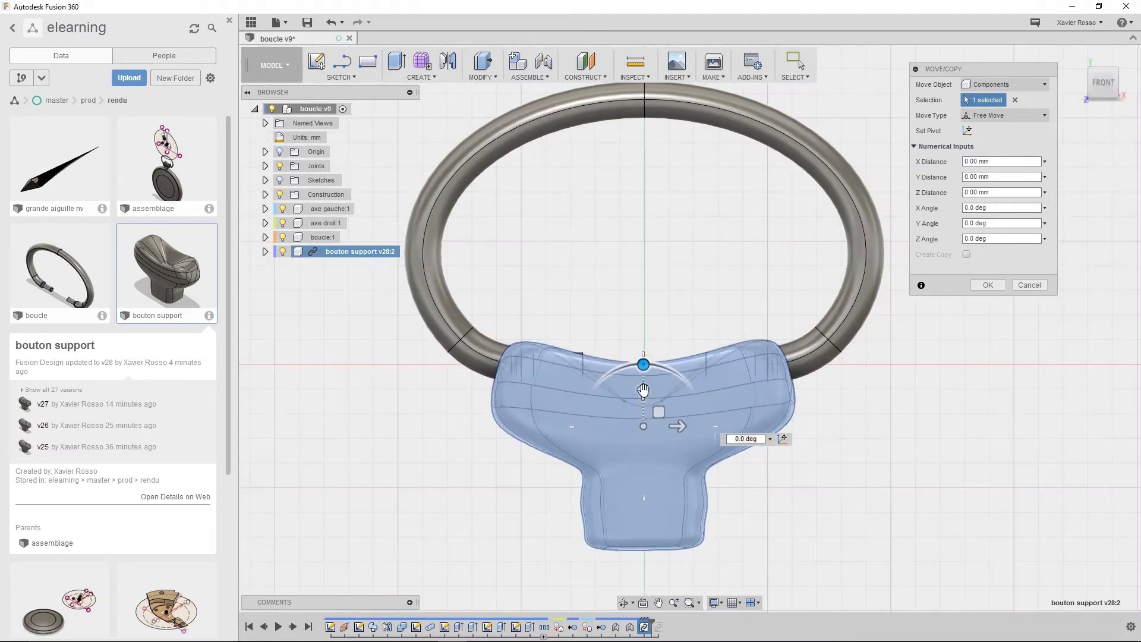
drag(642, 389, 643, 365)
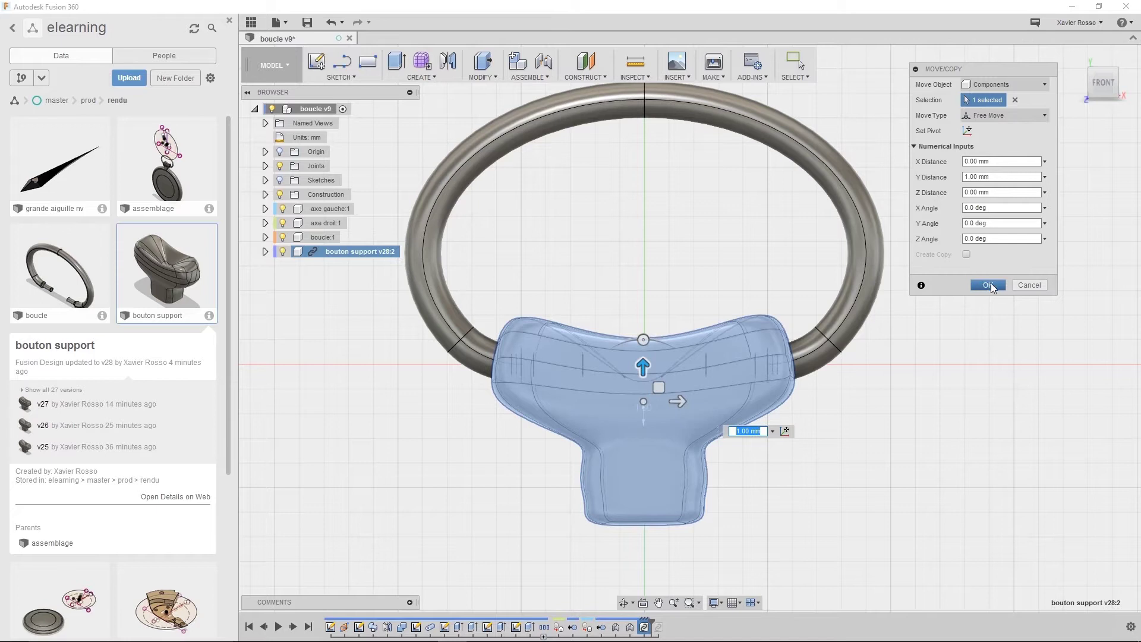
drag(987, 66, 992, 114)
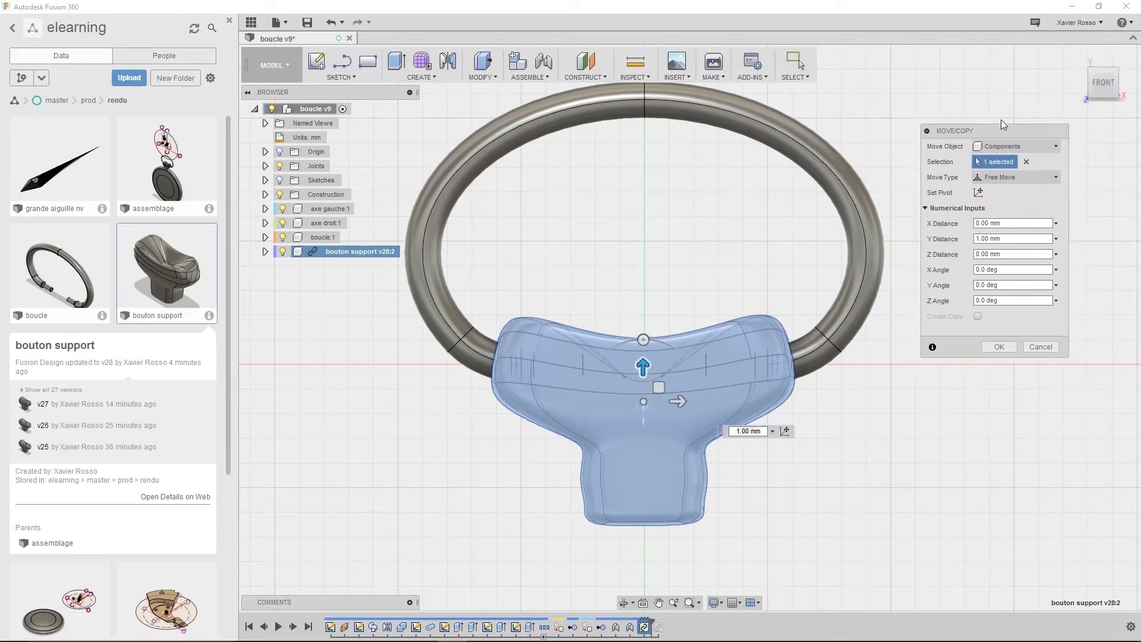
click(992, 333)
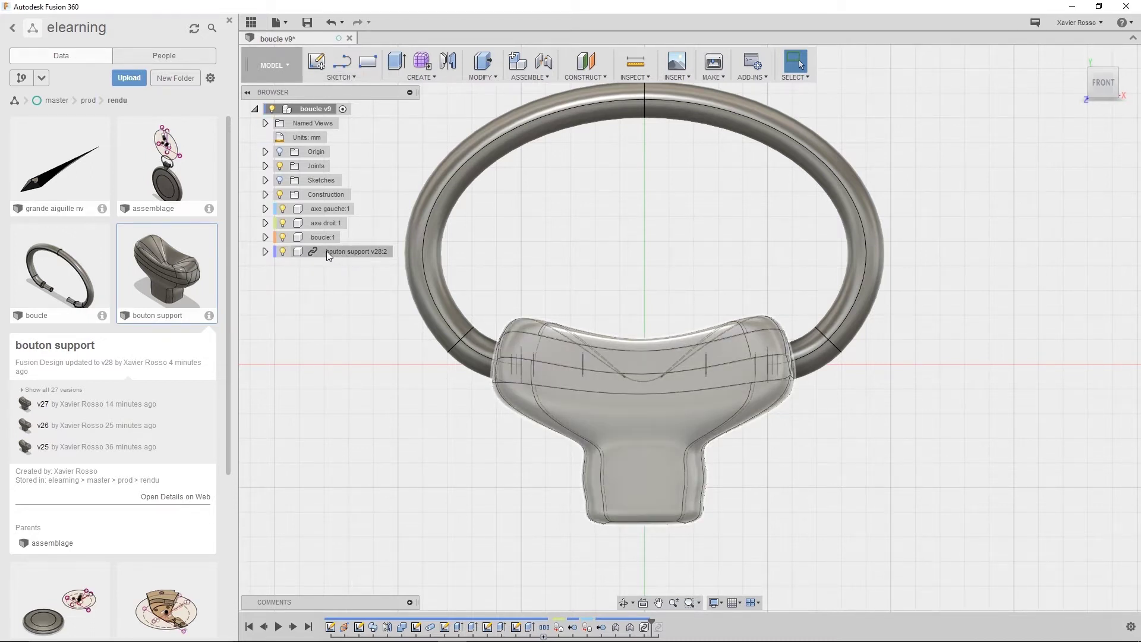
Examine the linked bouton support component's origin, bodies and canvases, and the options available for its link
click(544, 80)
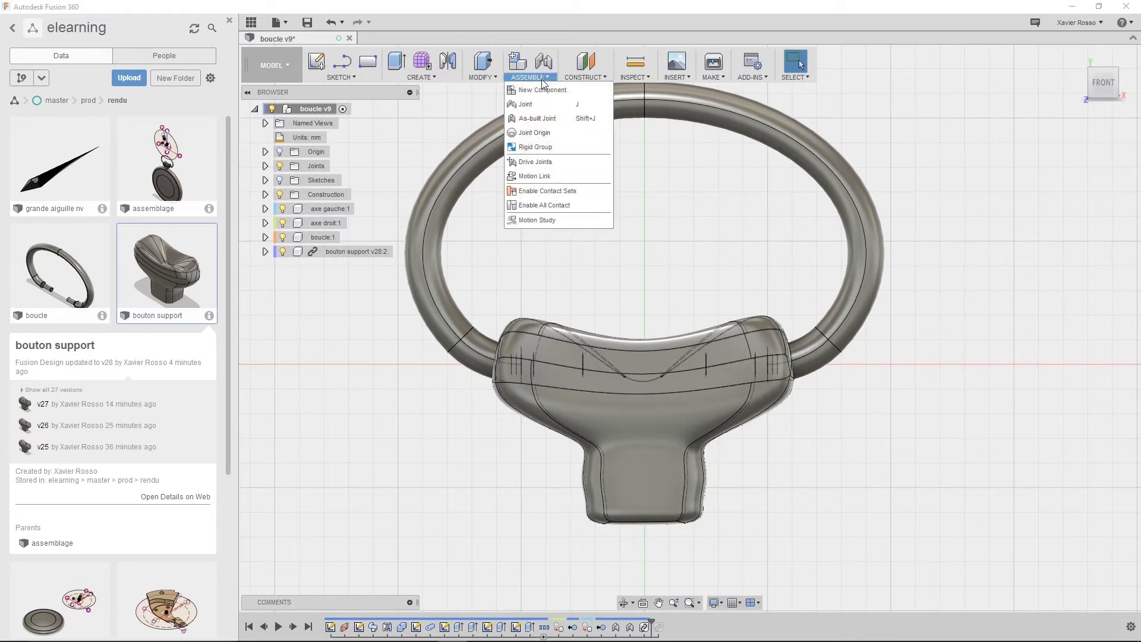
click(451, 133)
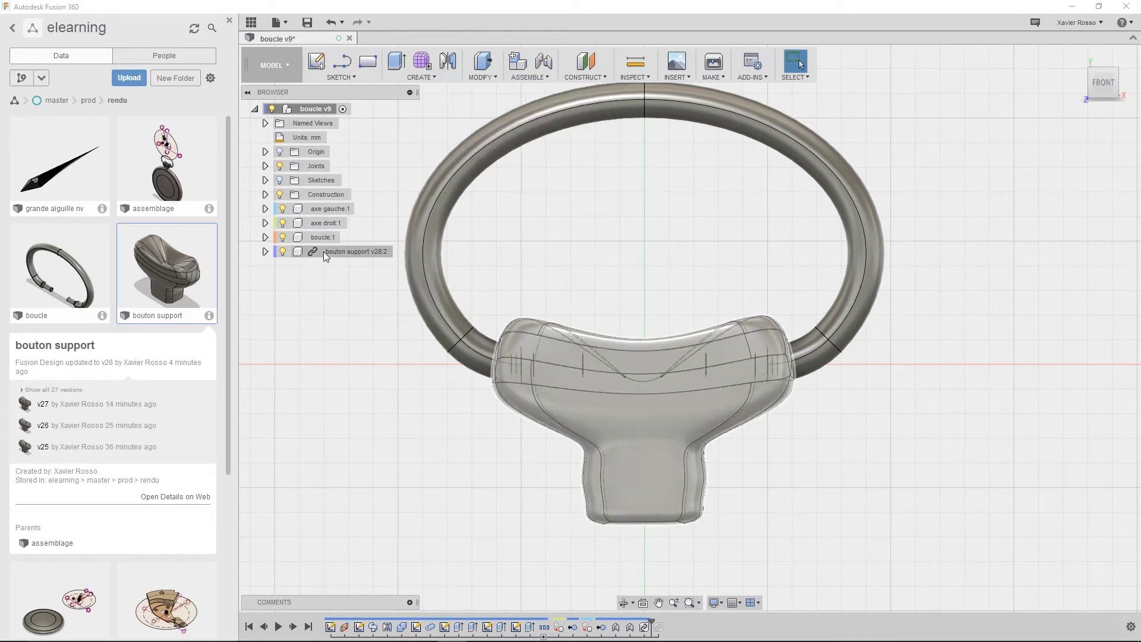
click(265, 252)
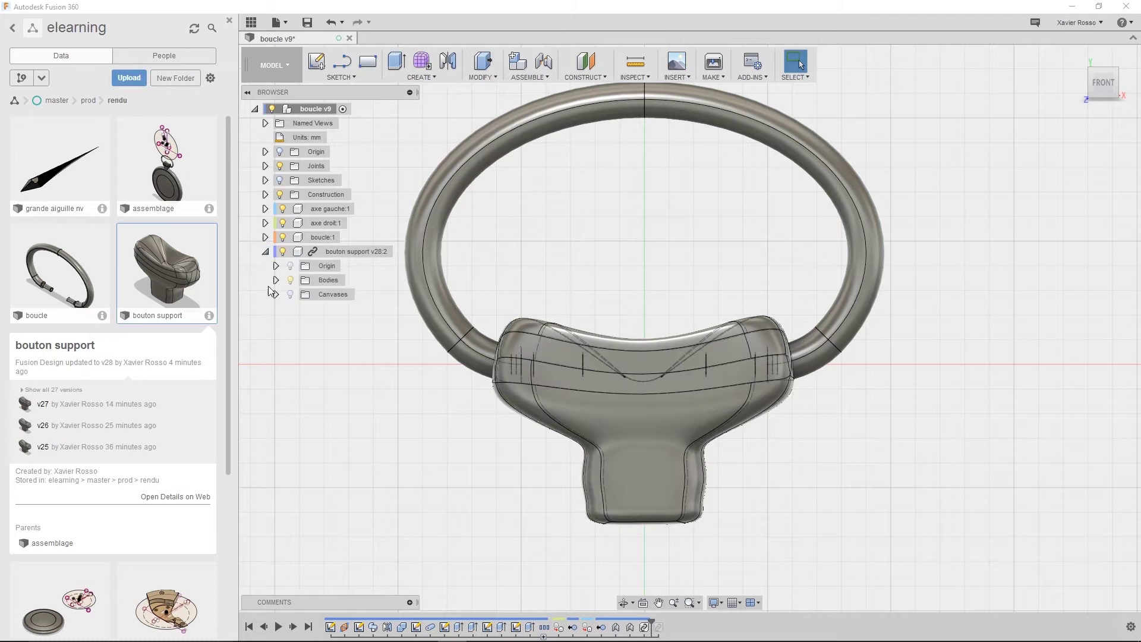
click(327, 266)
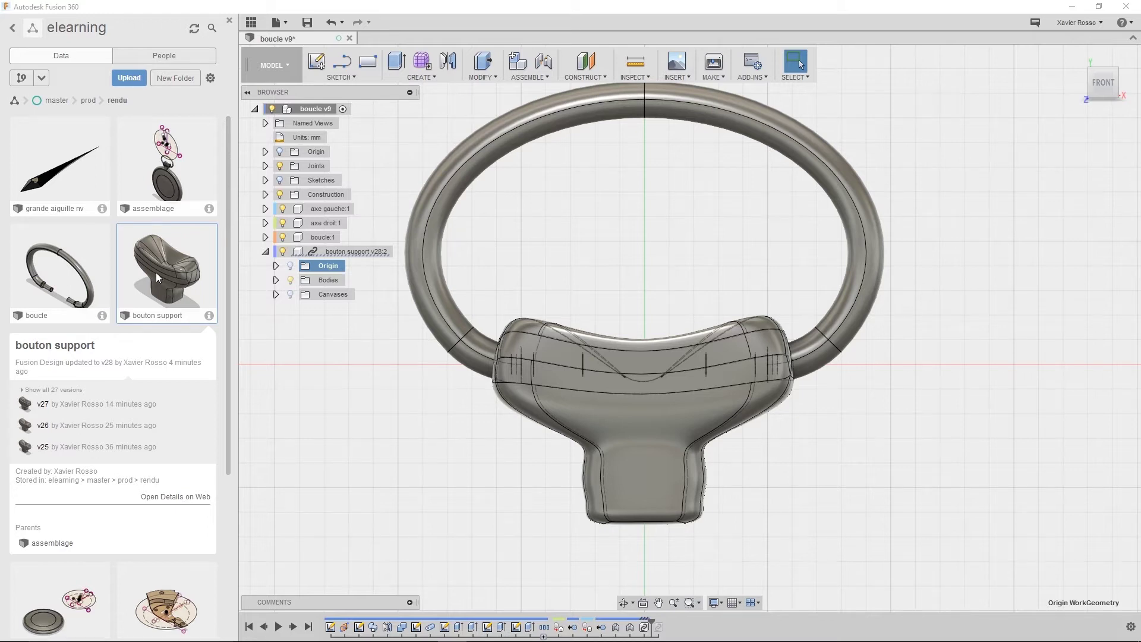
click(329, 280)
click(334, 294)
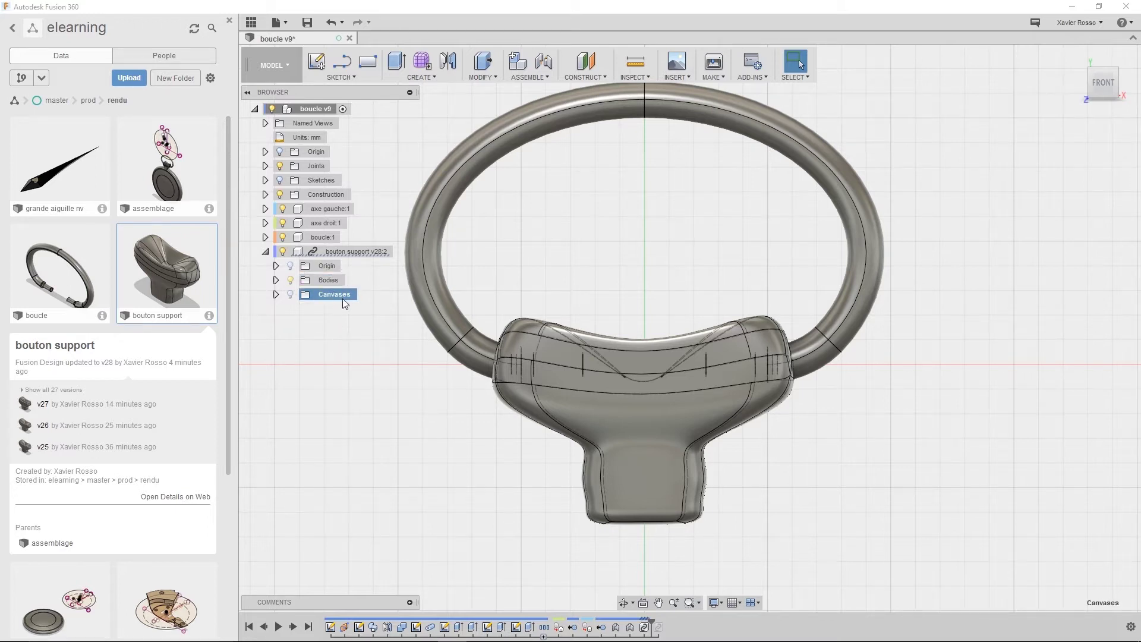
middle_drag(616, 242, 634, 275)
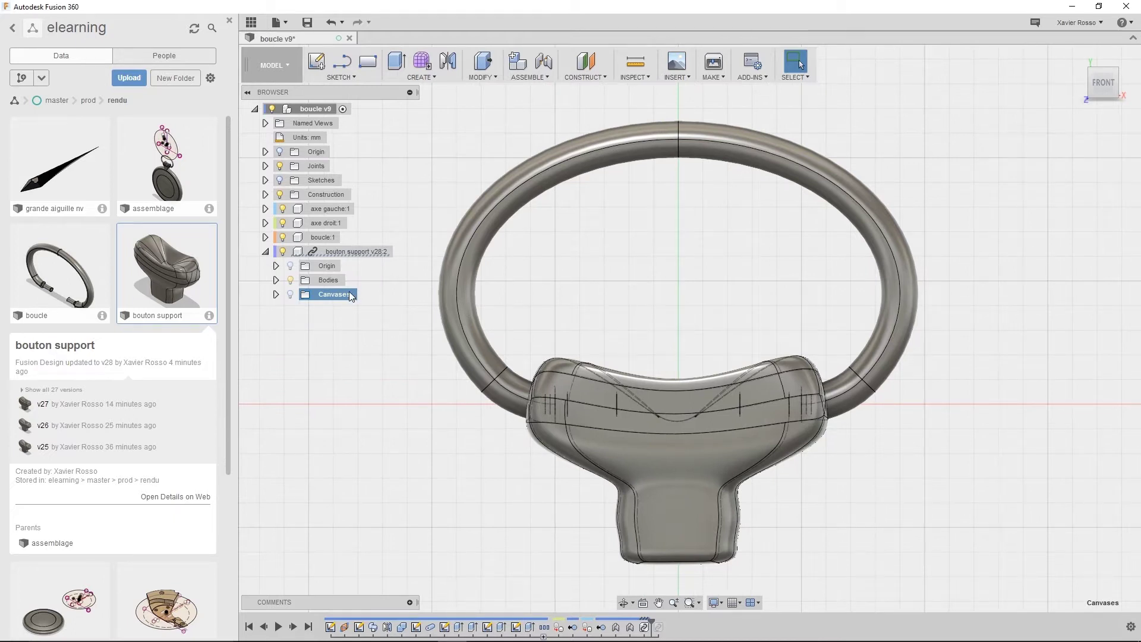
middle_drag(582, 262, 585, 255)
click(265, 251)
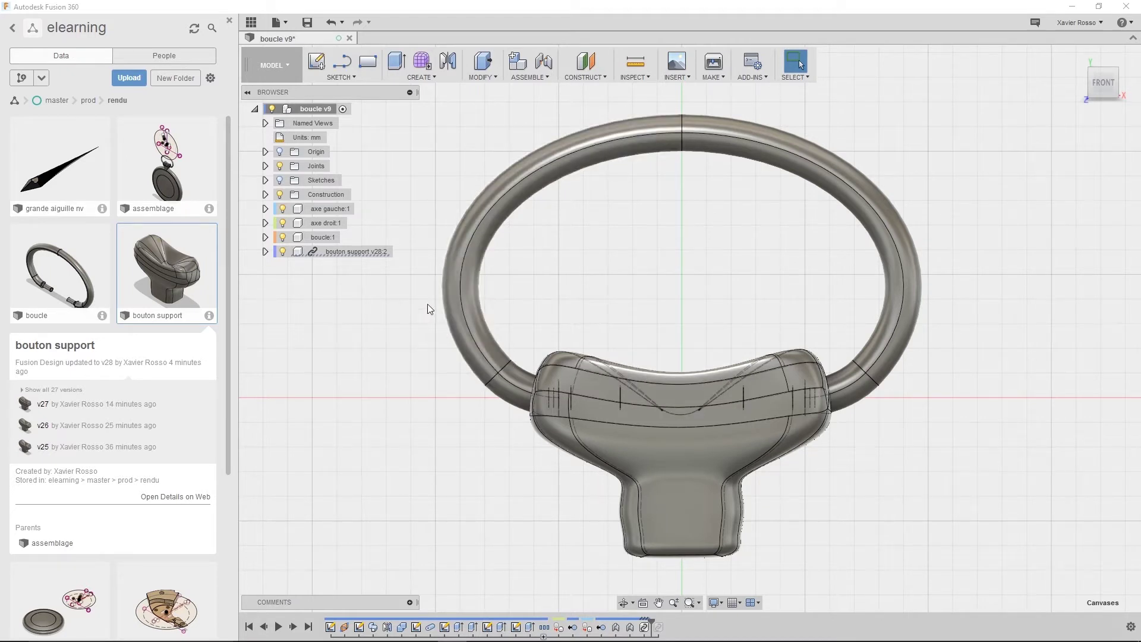
right_click(317, 255)
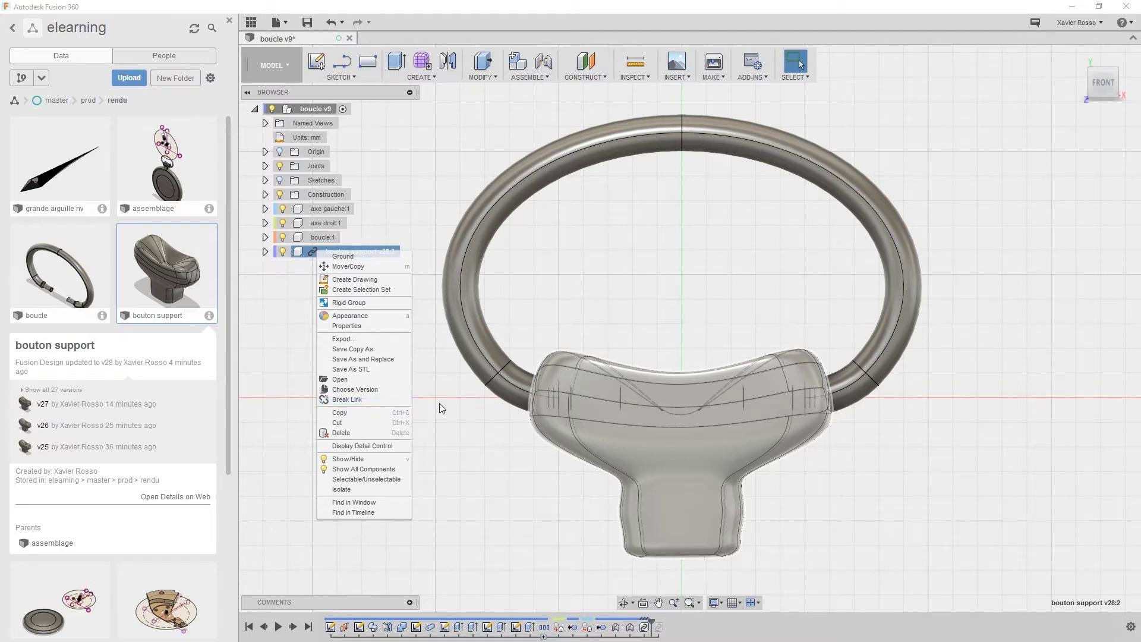
click(490, 451)
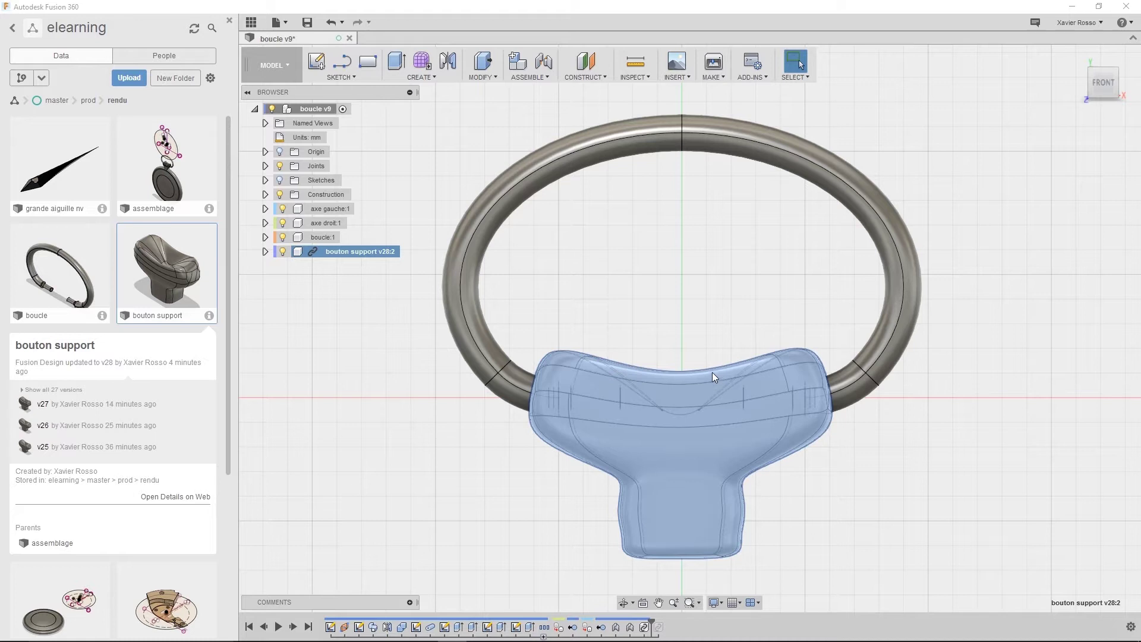
Close the project file browser and return to an angled view of the assembly
key(shift+F6)
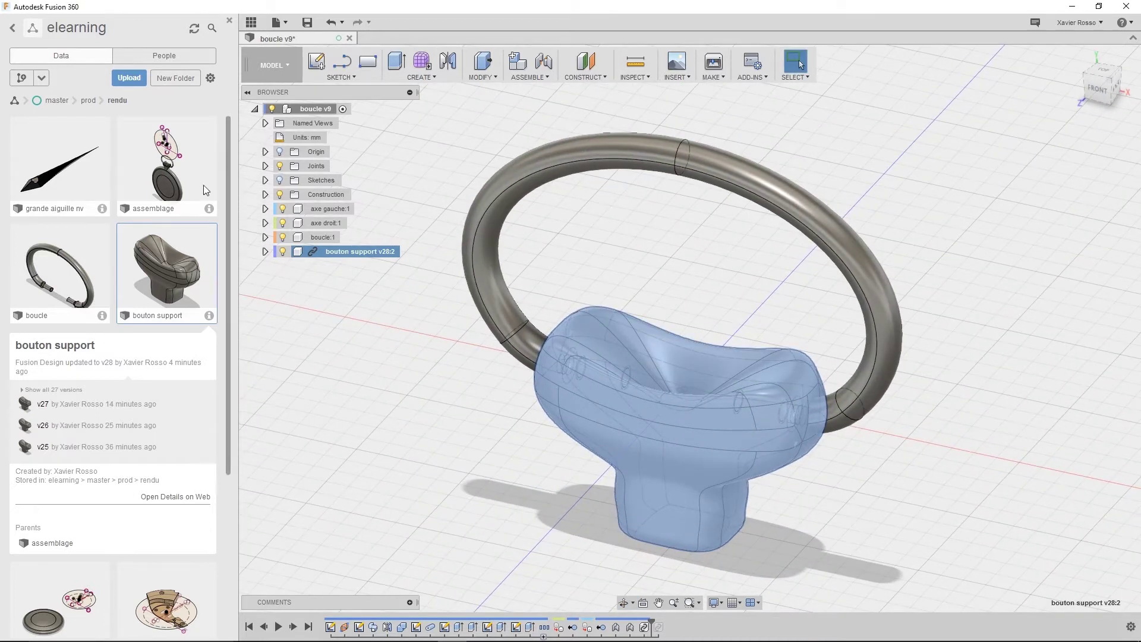
click(229, 21)
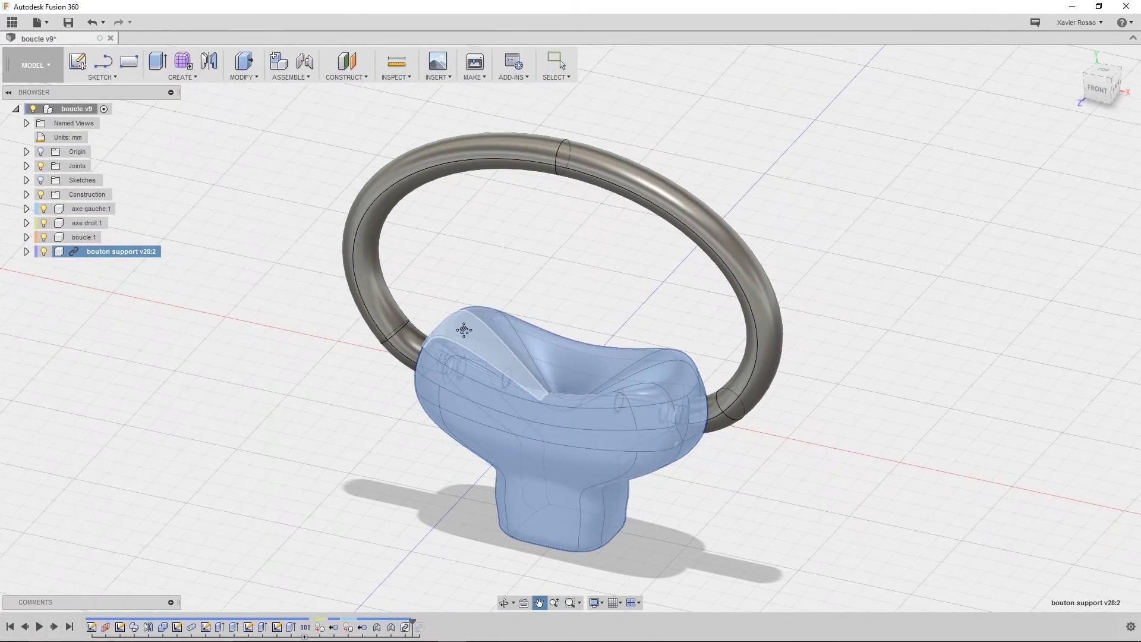
drag(596, 254, 632, 284)
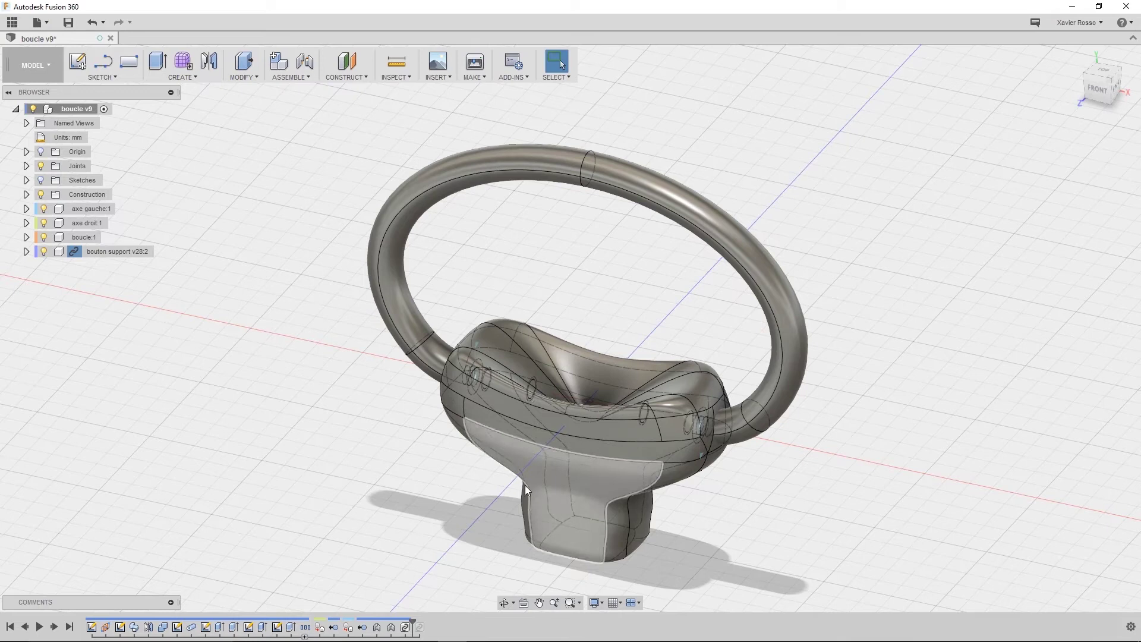
Temporarily hide the boucle component to examine the bouton support by itself, and show the ring again
click(44, 237)
shift+middle_drag(532, 352, 629, 422)
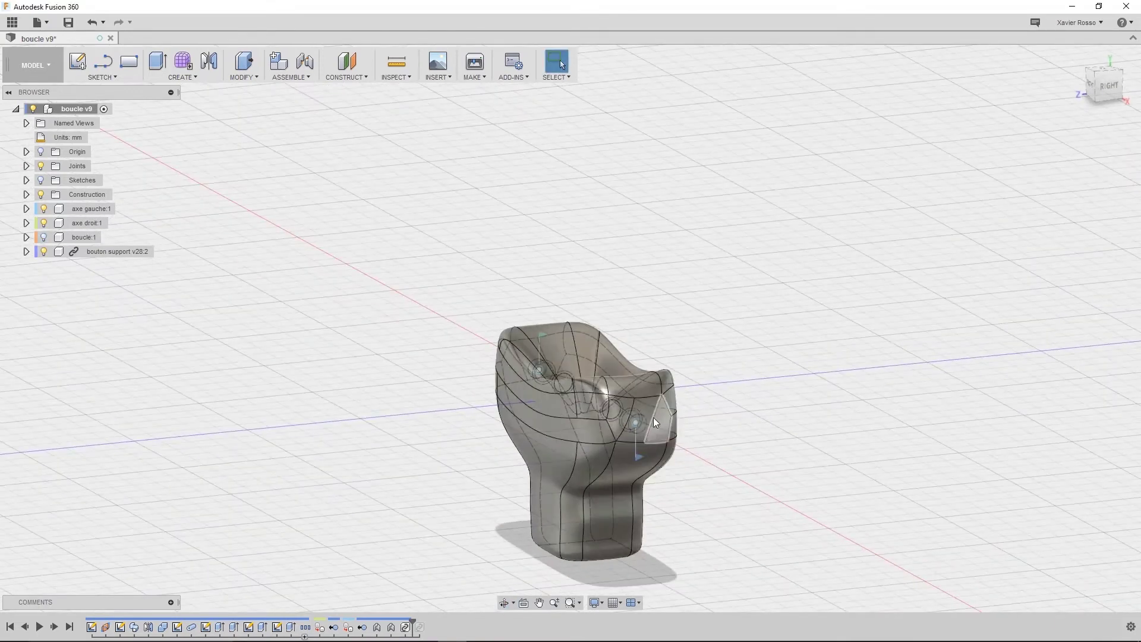
shift+middle_drag(364, 384, 427, 409)
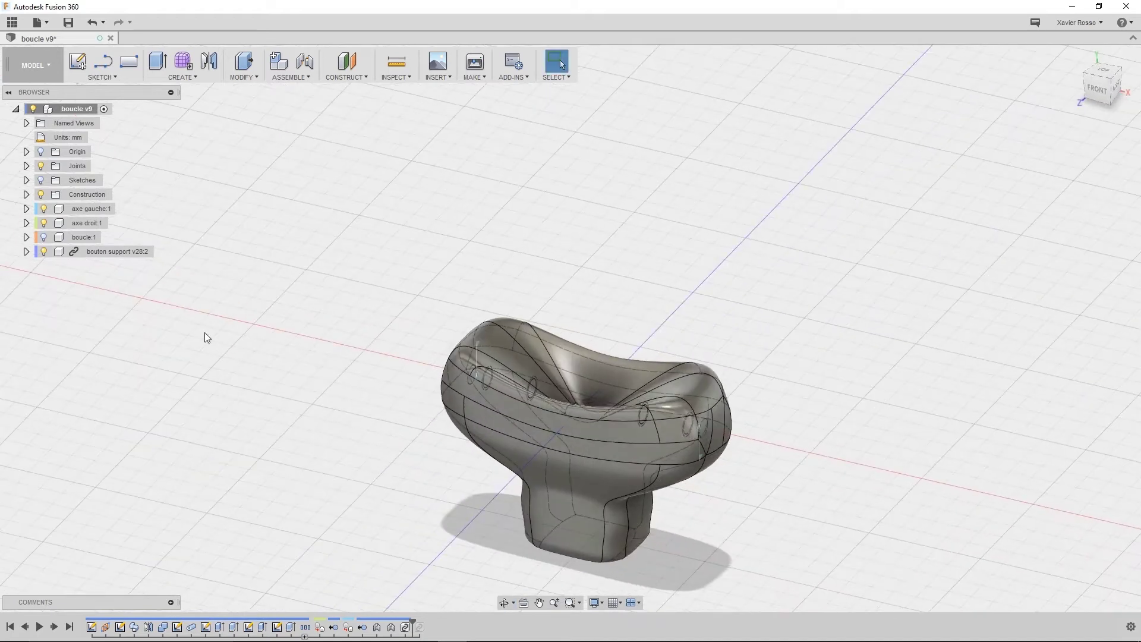
click(45, 236)
middle_drag(244, 364, 391, 323)
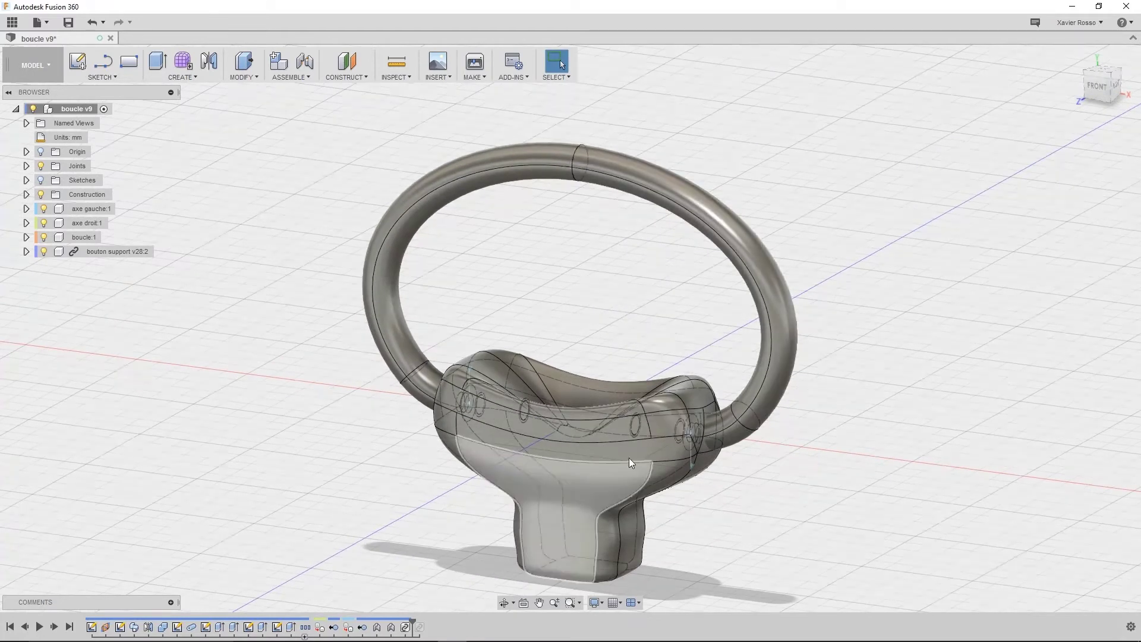
Compute the interference between the boucle and bouton support components and examine the overlap at both ends of the ring
click(396, 79)
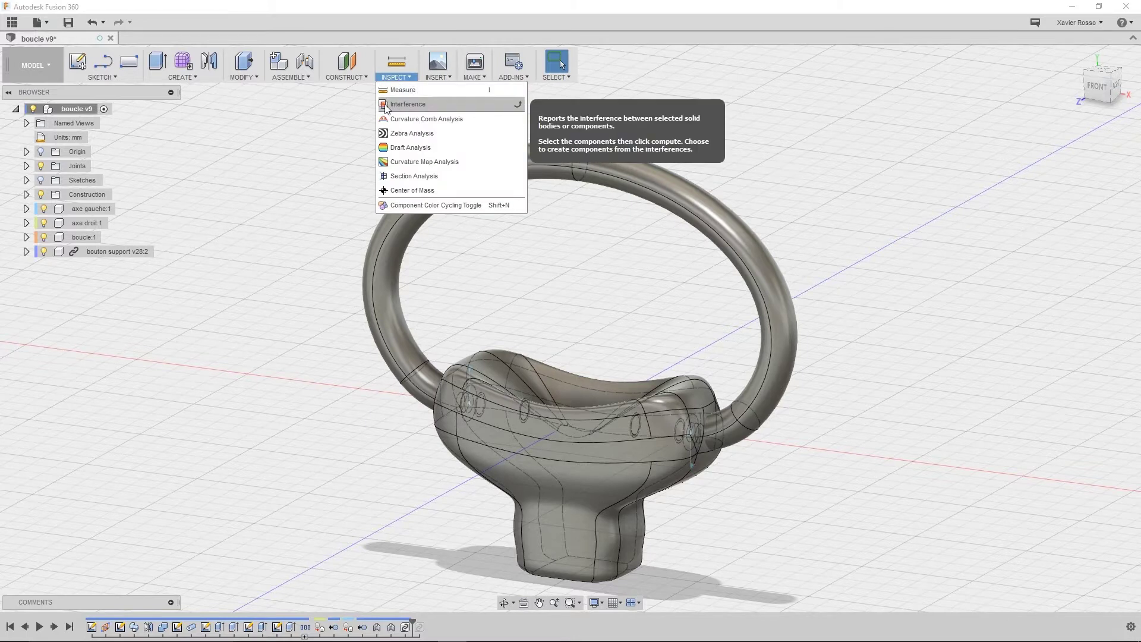
click(415, 106)
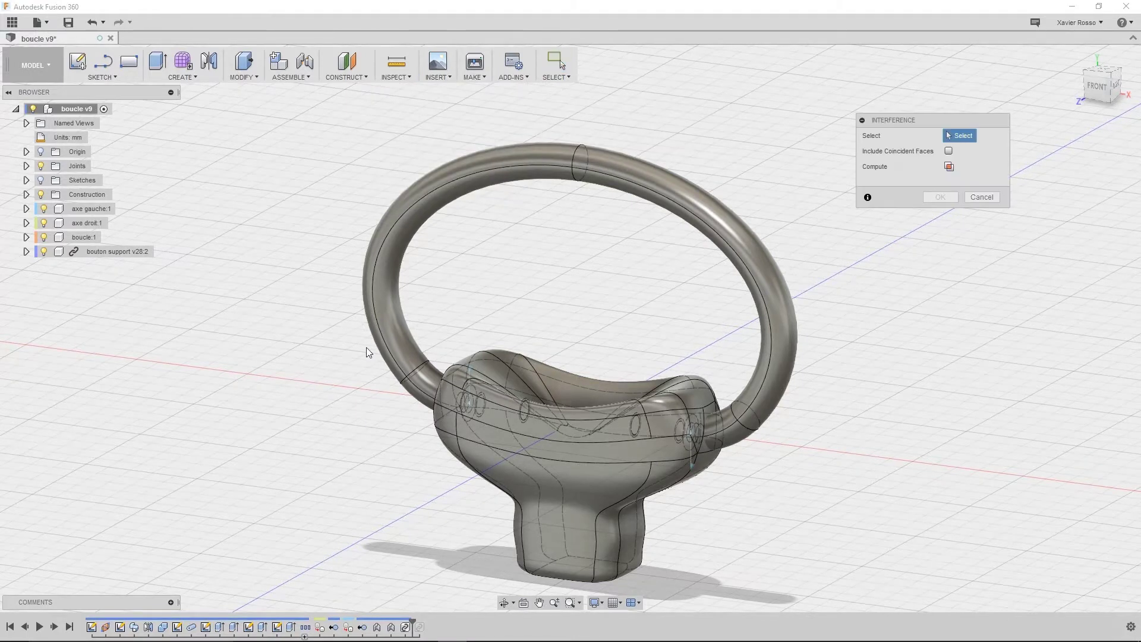
click(689, 201)
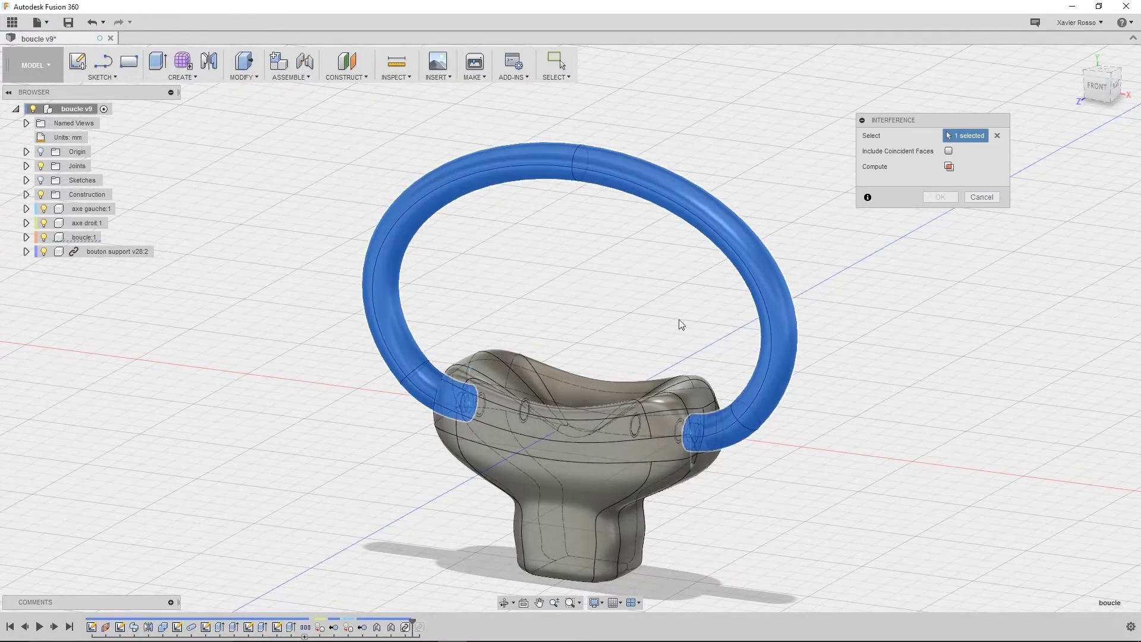
click(620, 440)
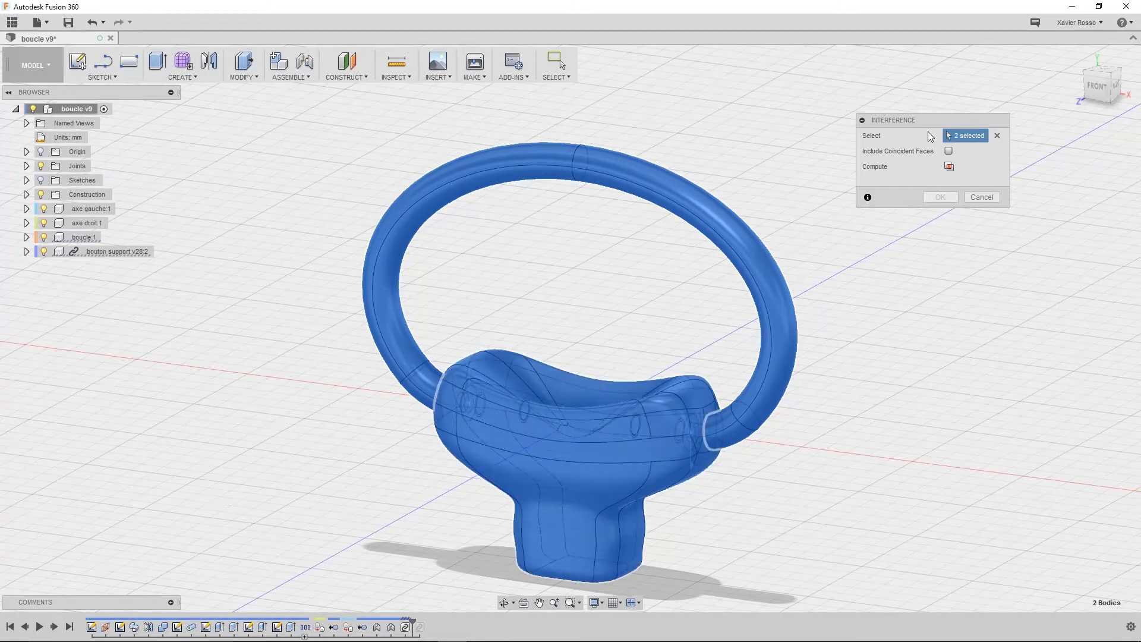
drag(922, 120, 891, 144)
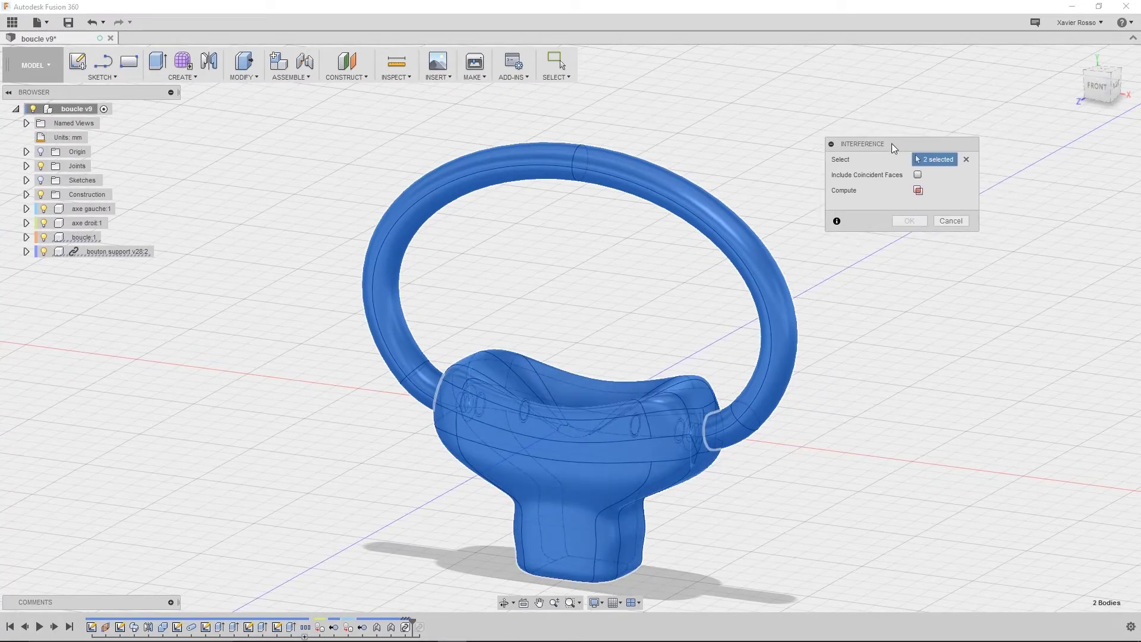
click(918, 191)
drag(563, 238, 959, 270)
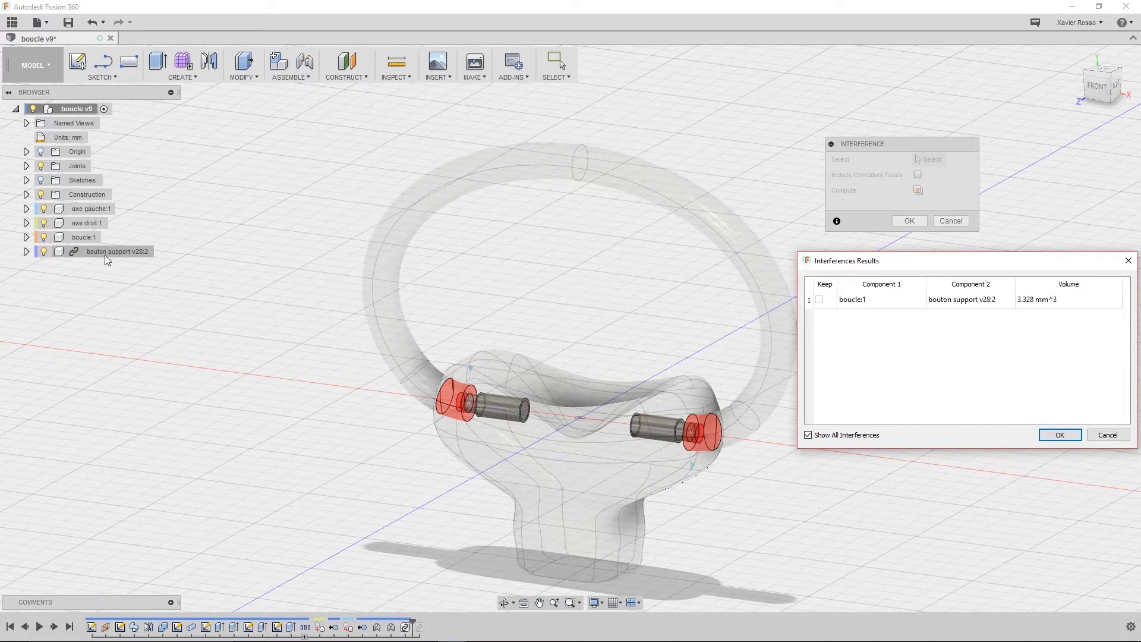
drag(838, 262, 830, 256)
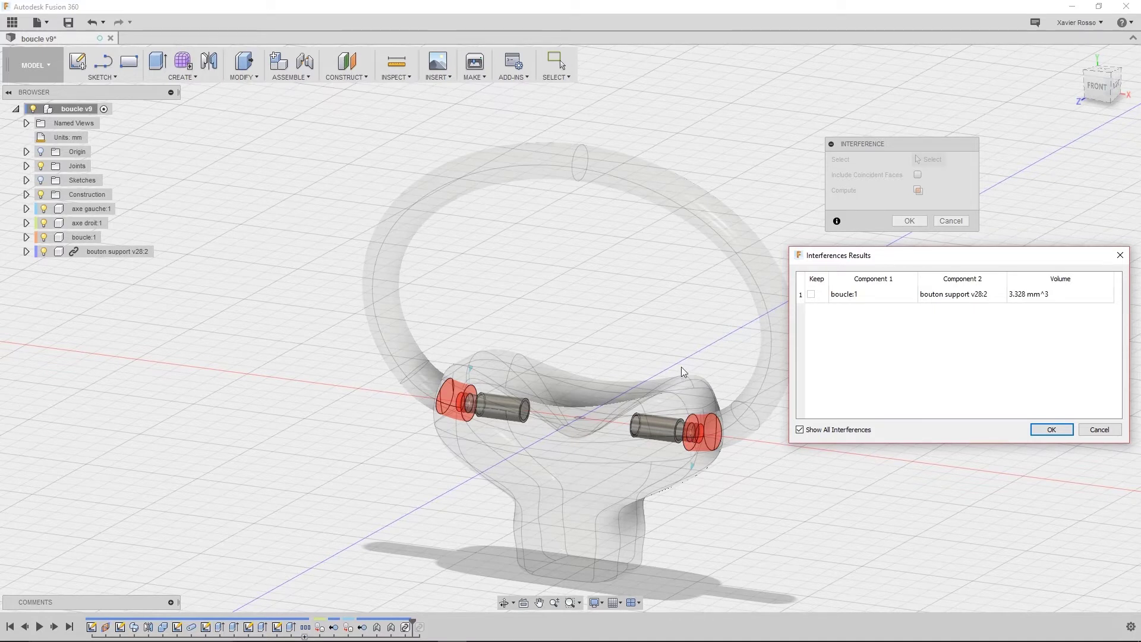
middle_drag(687, 364, 673, 332)
shift+middle_drag(733, 397, 716, 405)
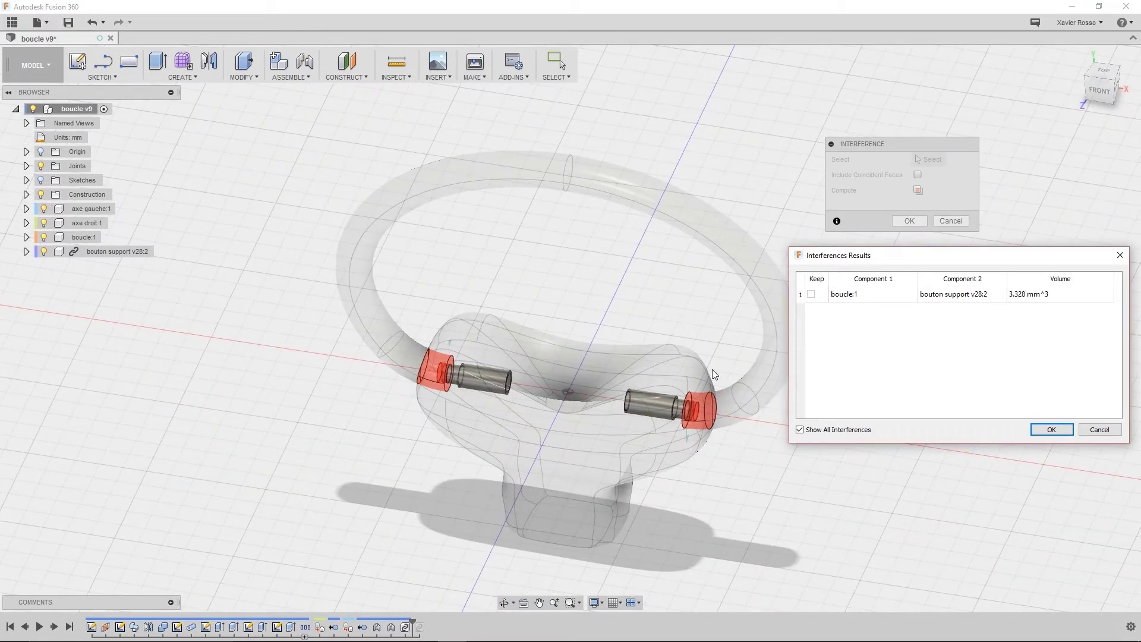
shift+middle_drag(715, 386, 708, 380)
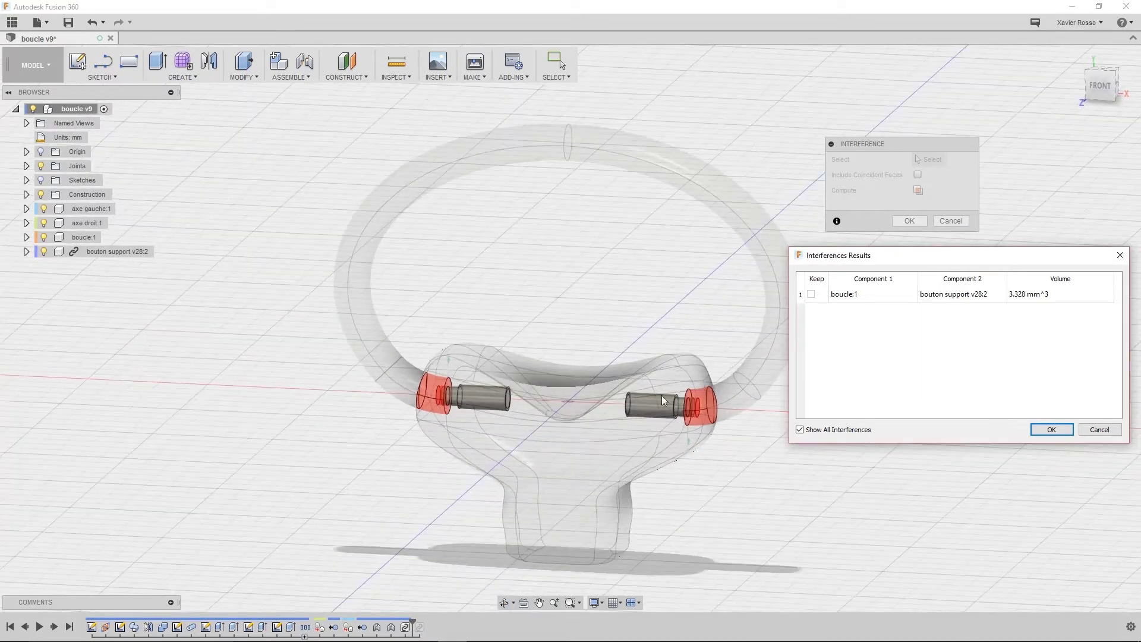
shift+middle_drag(698, 426, 713, 420)
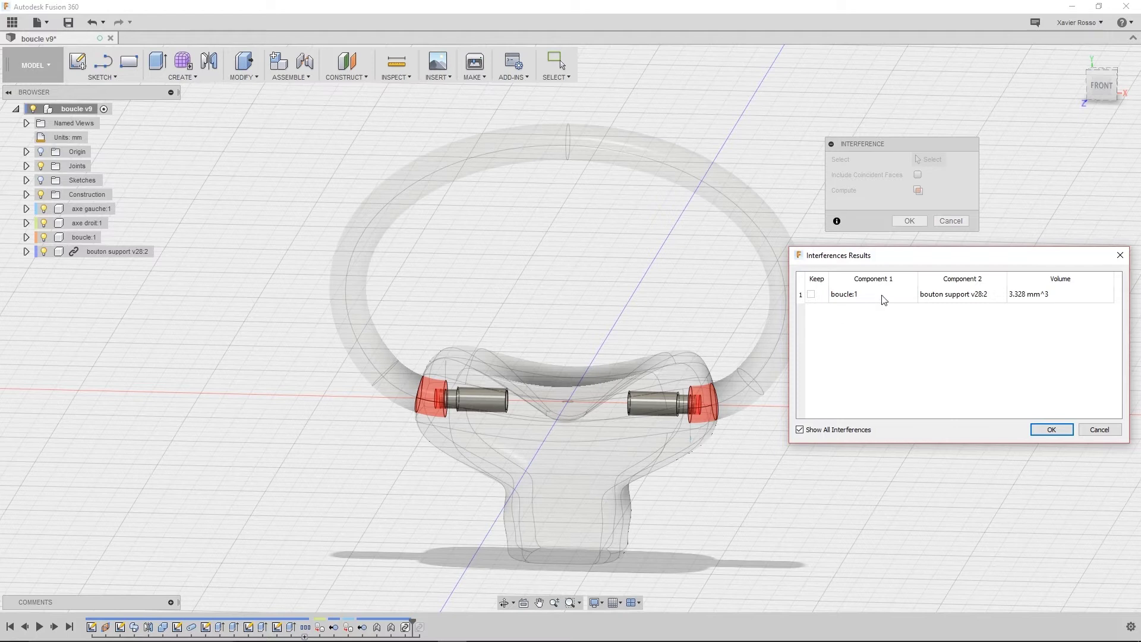
Close the interference results and open the bouton support design from the rendu project folder
click(1050, 429)
shift+middle_drag(722, 342, 704, 375)
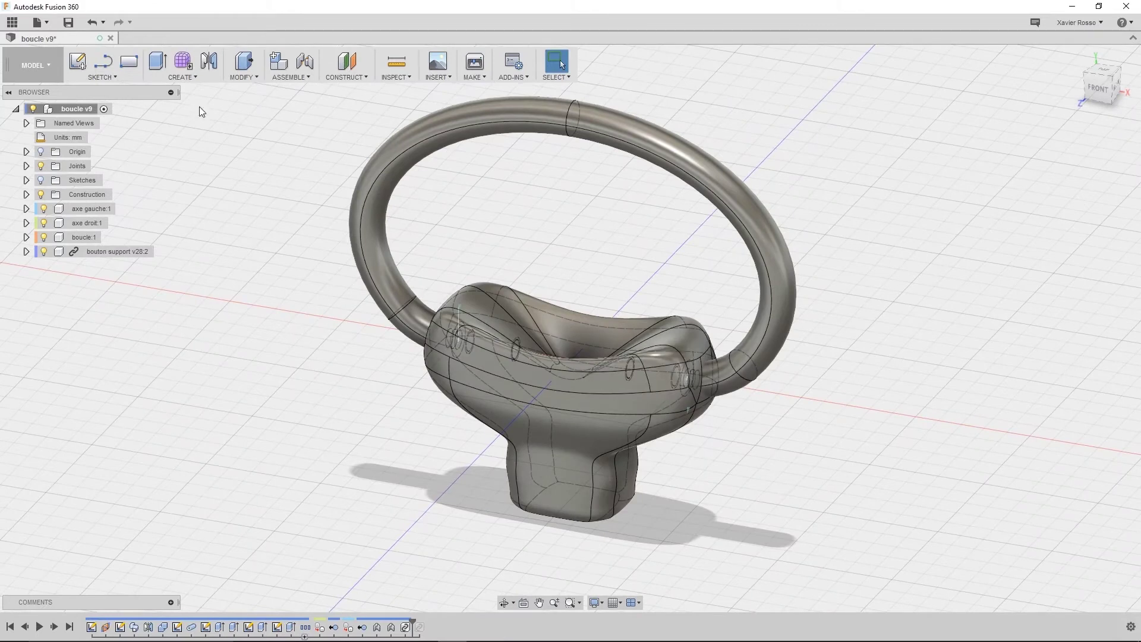
click(12, 22)
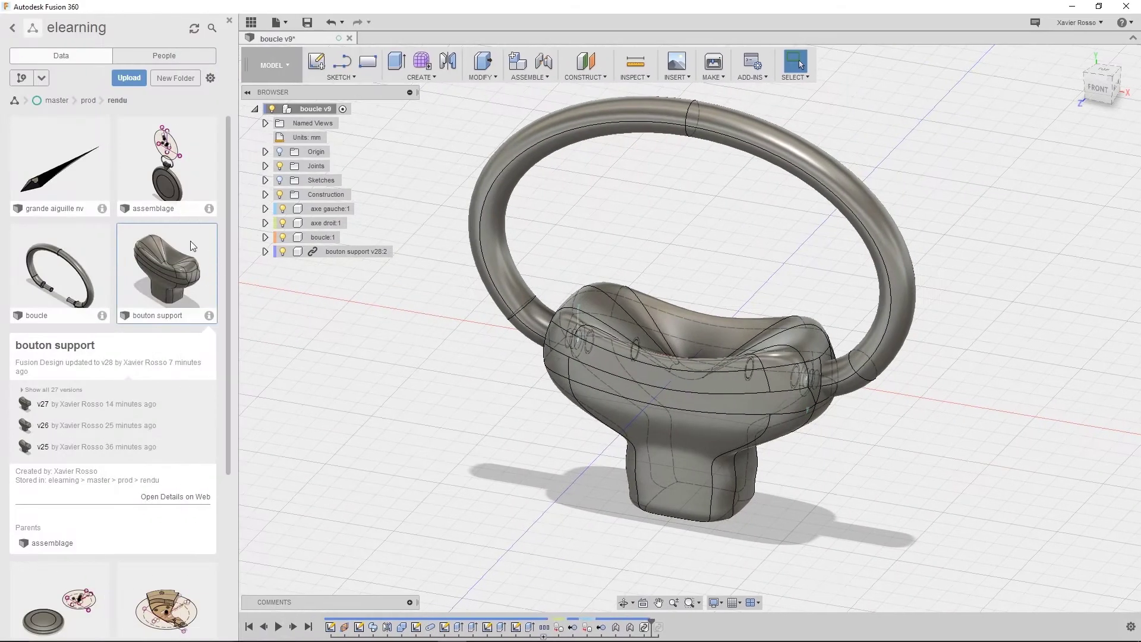
double_click(178, 261)
Examine the bouton support body from the front and from several angles, especially its two side ends
mouse_move(614, 334)
shift+middle_down()
mouse_move(594, 355)
mouse_move(605, 352)
shift+middle_up()
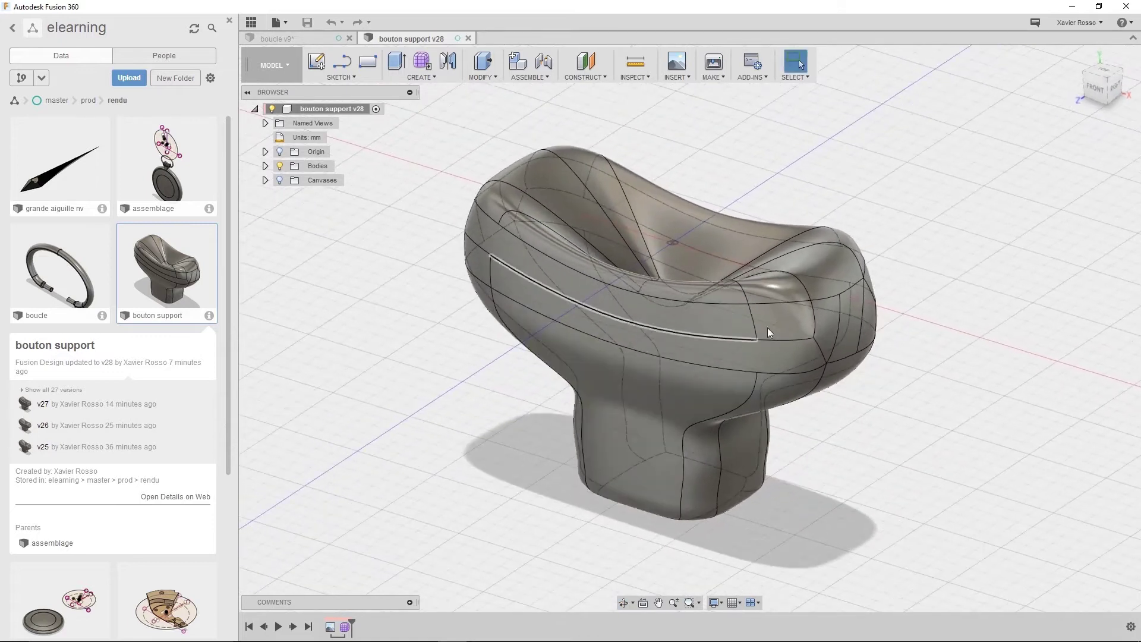
click(1095, 87)
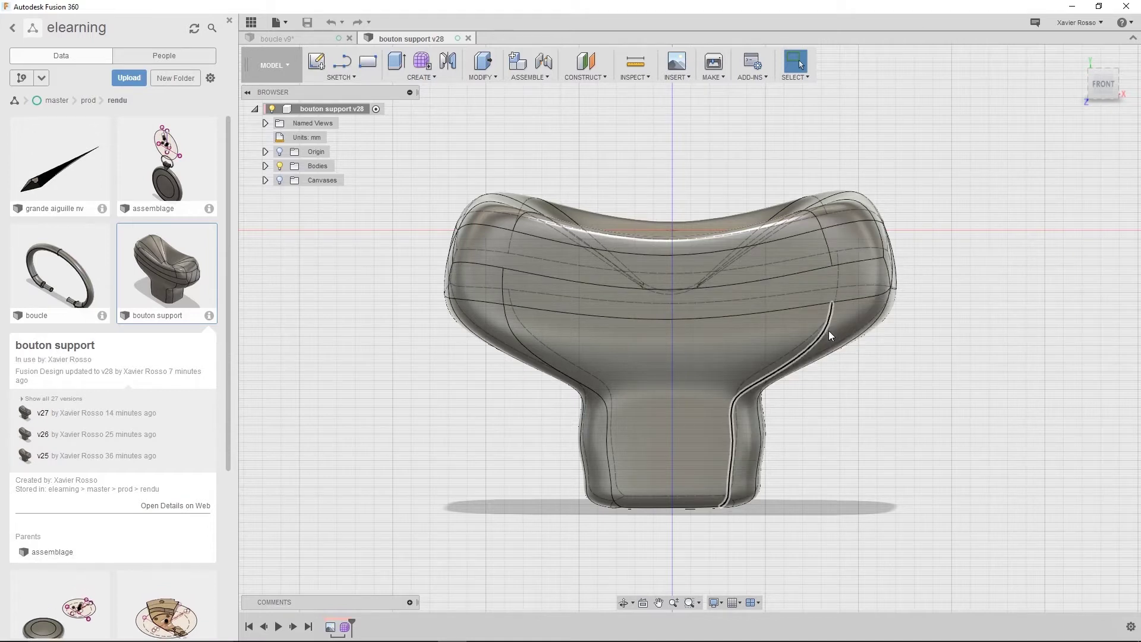
shift+middle_drag(816, 279, 689, 335)
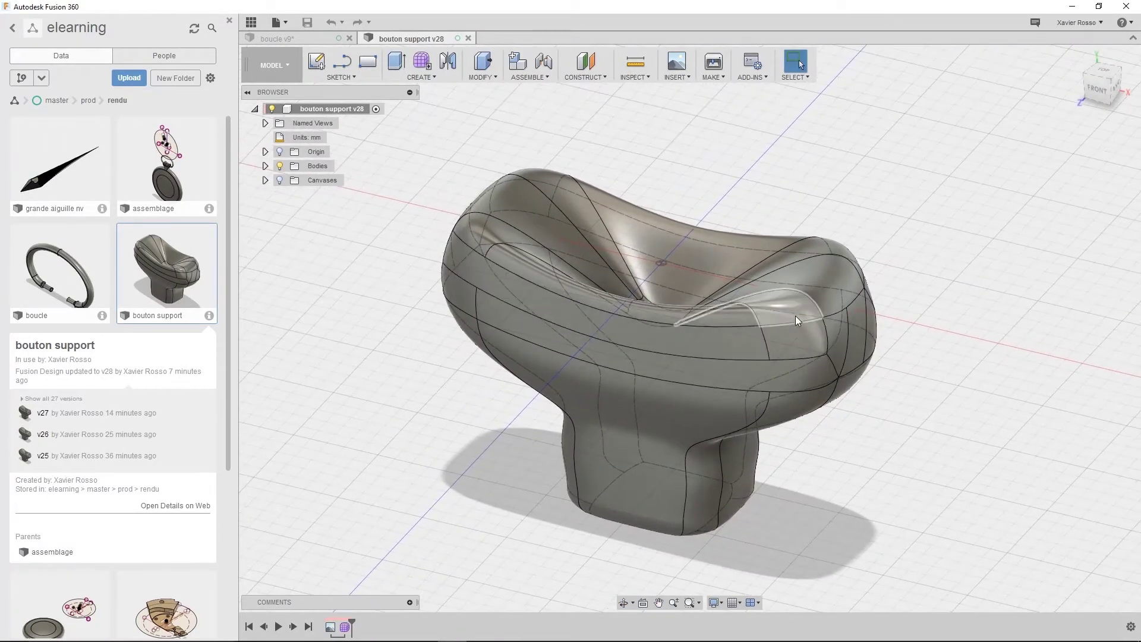
shift+middle_drag(791, 371, 802, 345)
right_click(886, 290)
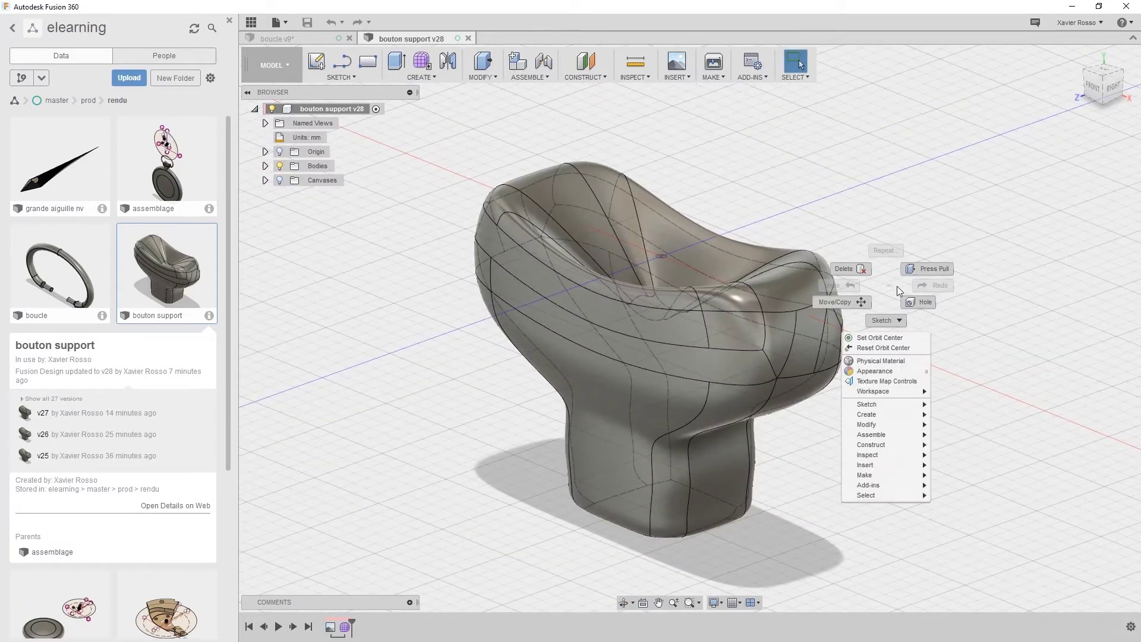
key(Escape)
shift+middle_drag(683, 357, 636, 408)
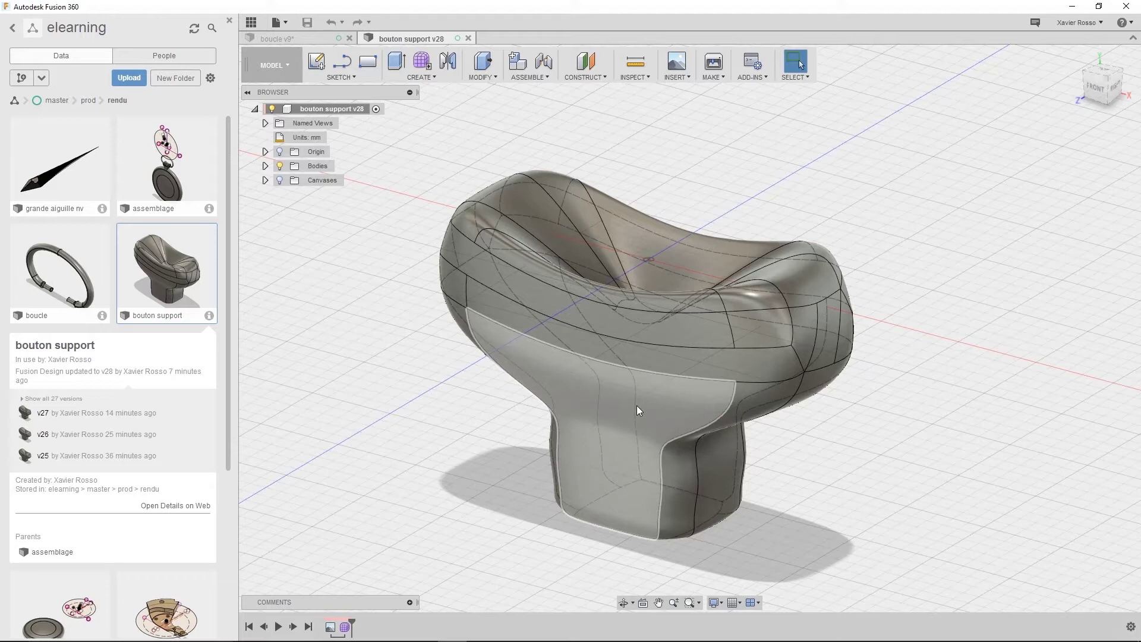
scroll(636, 405, down, 5)
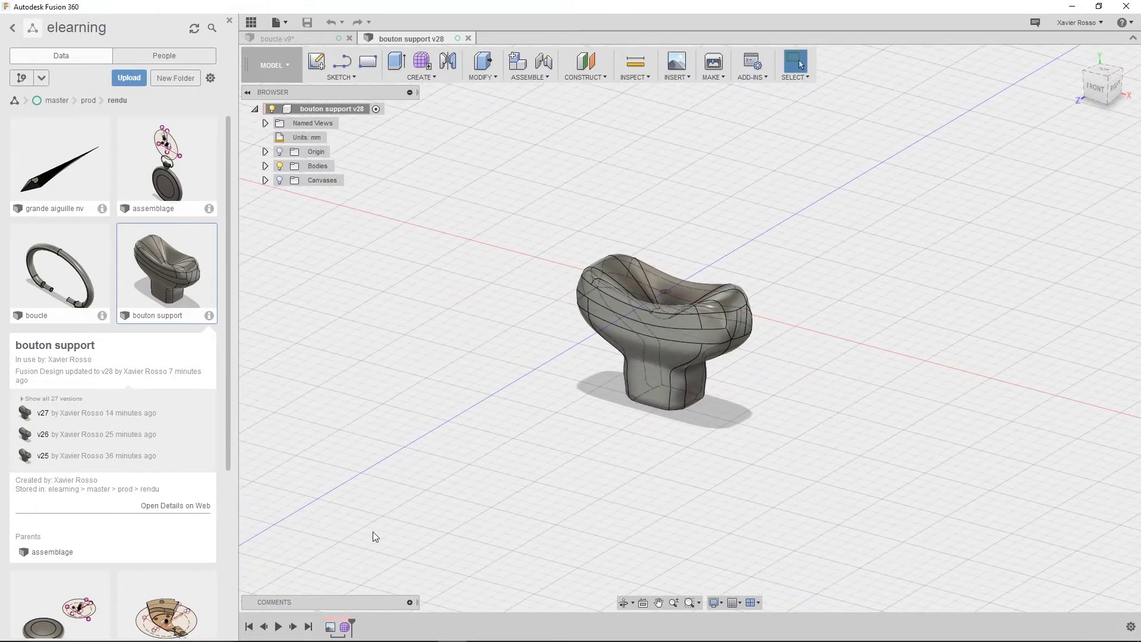
Open the bouton support's form feature for editing in the Sculpt environment and dismiss the introductory notice
click(347, 628)
right_click(347, 628)
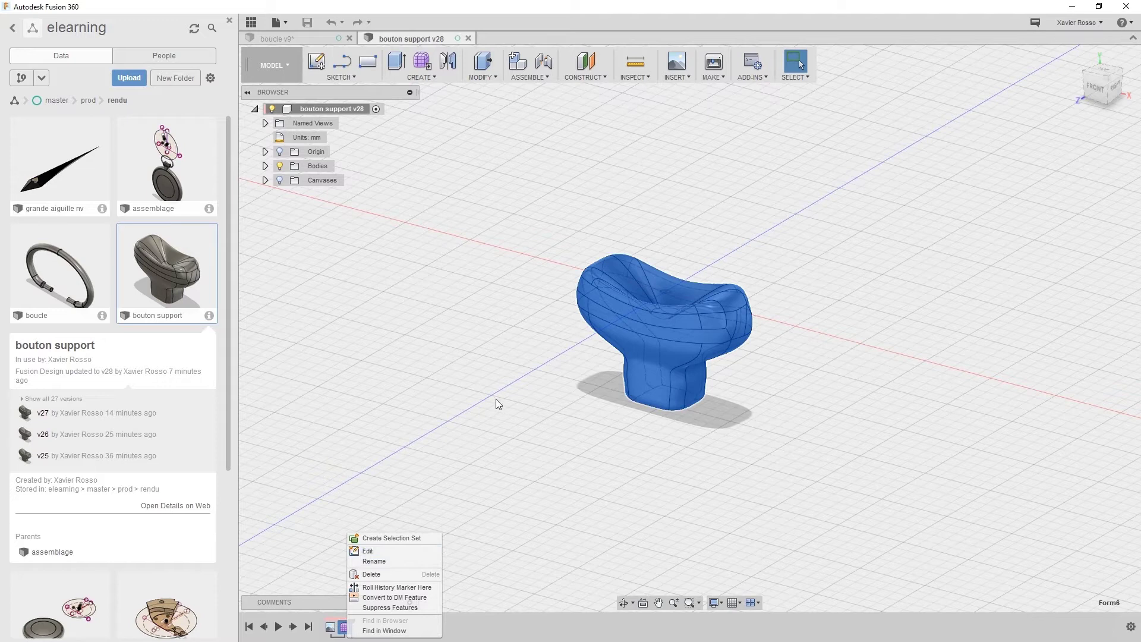
click(372, 551)
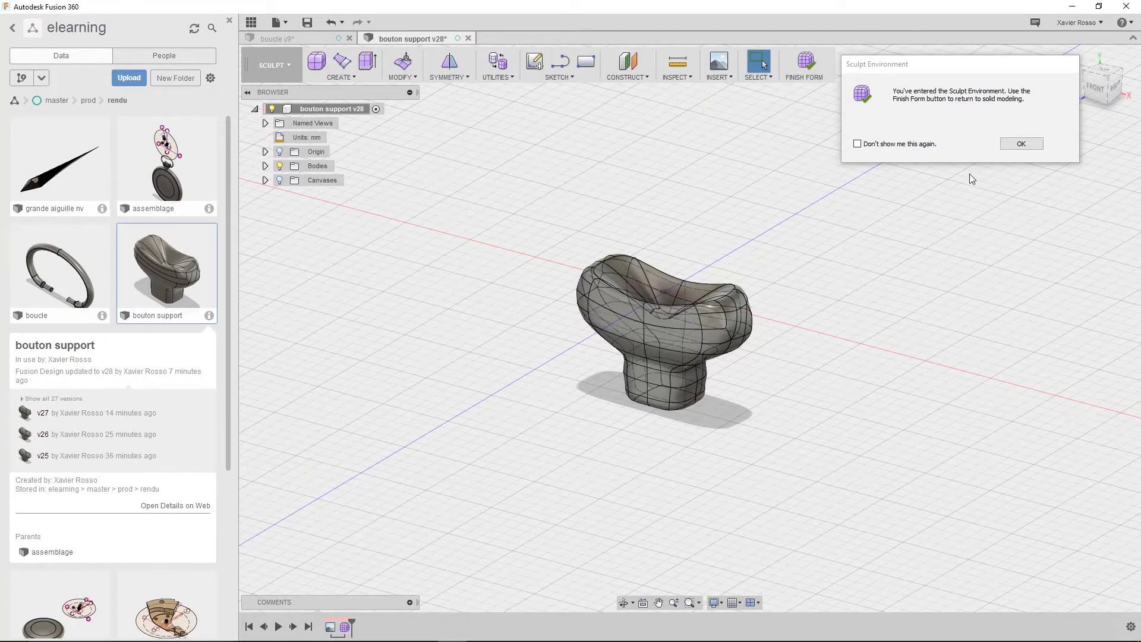
mouse_move(963, 71)
mouse_down()
mouse_move(823, 122)
mouse_move(603, 114)
mouse_up()
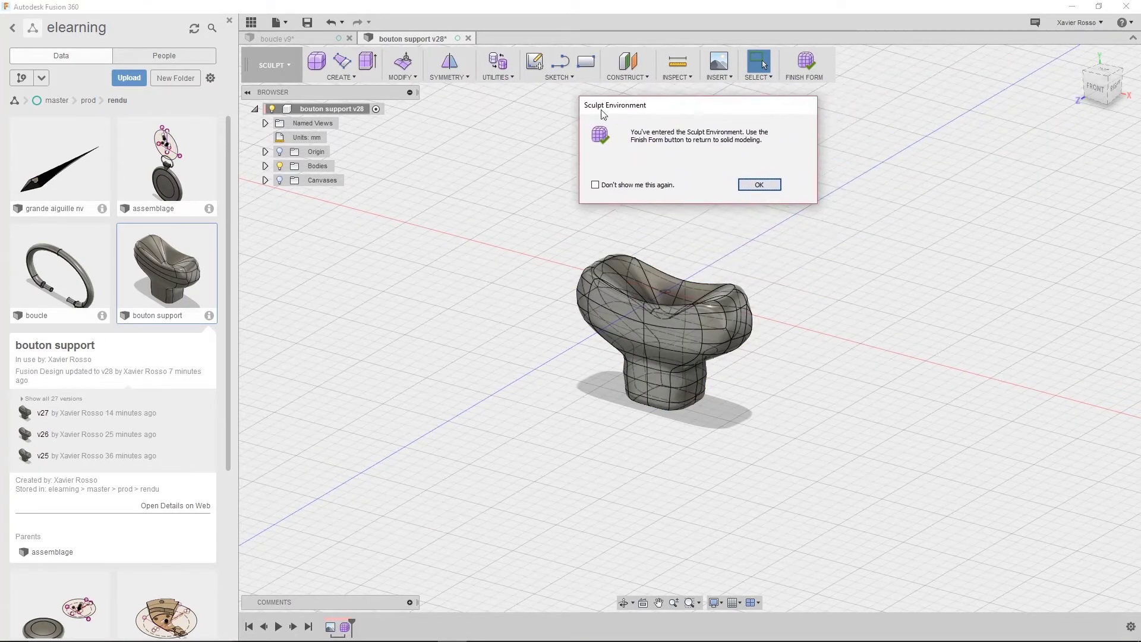
click(758, 185)
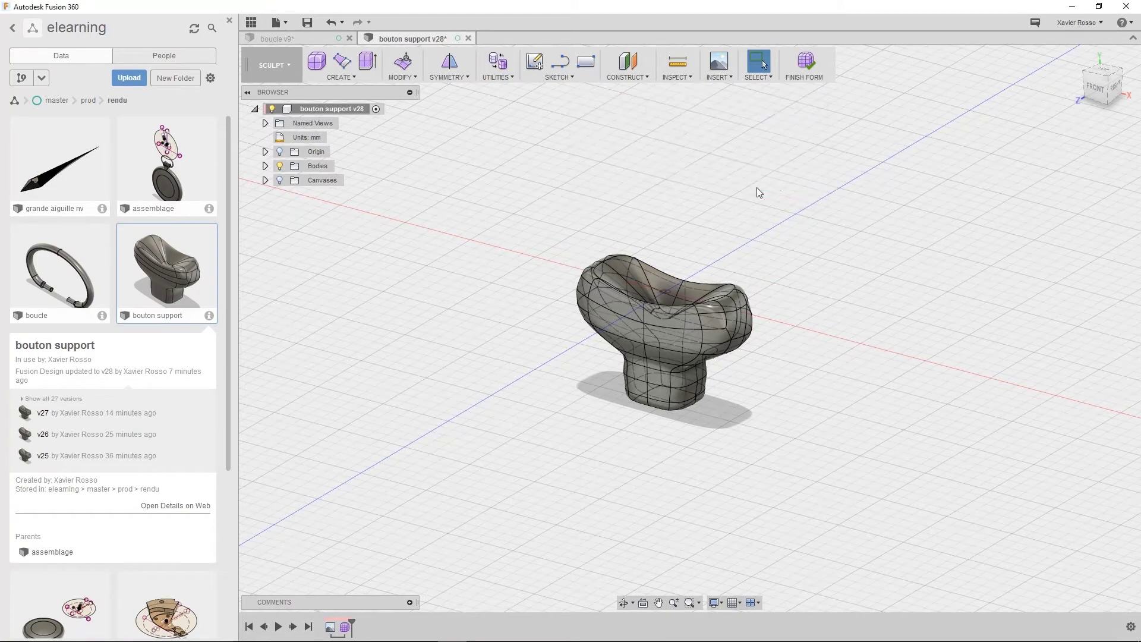
With Edit Form, scale the three outer faces at each end of the support inward along the width, to about 0.77
scroll(692, 255, up, 5)
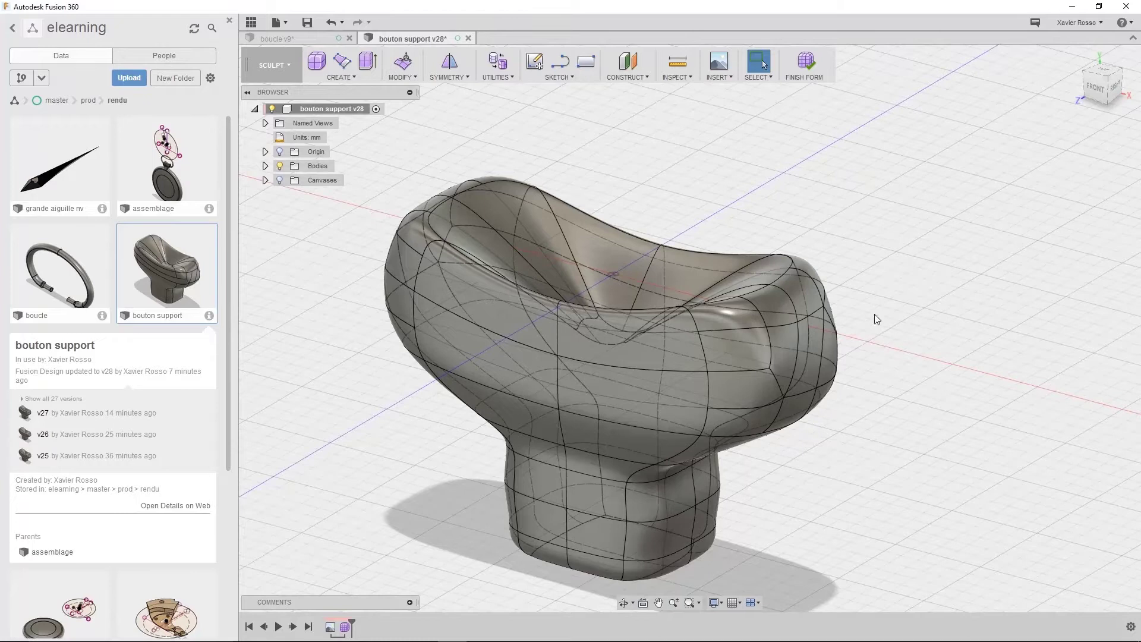
right_click(846, 273)
click(895, 253)
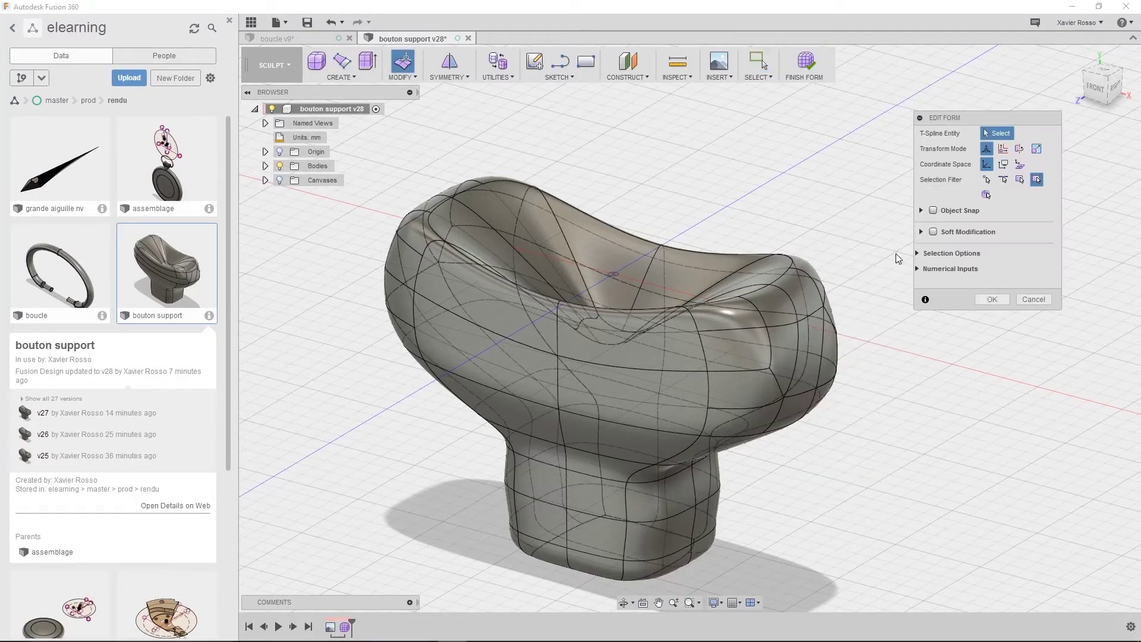
click(828, 358)
shift+click(798, 363)
shift+click(779, 350)
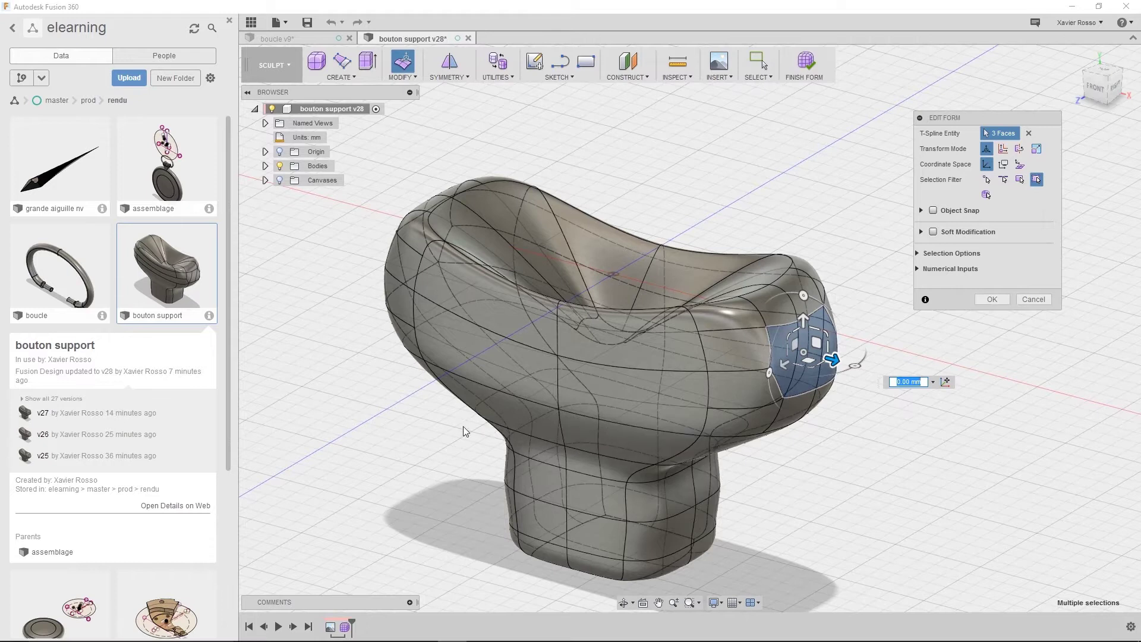
shift+middle_drag(433, 403, 517, 404)
shift+click(523, 398)
shift+click(493, 377)
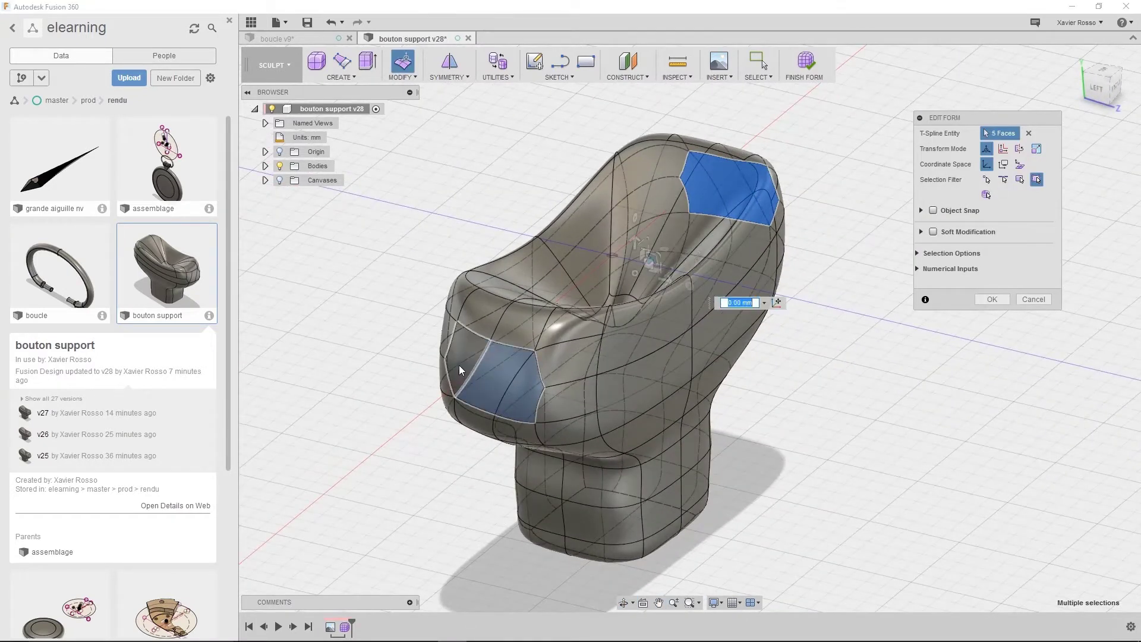
shift+click(459, 365)
shift+middle_drag(687, 408, 591, 277)
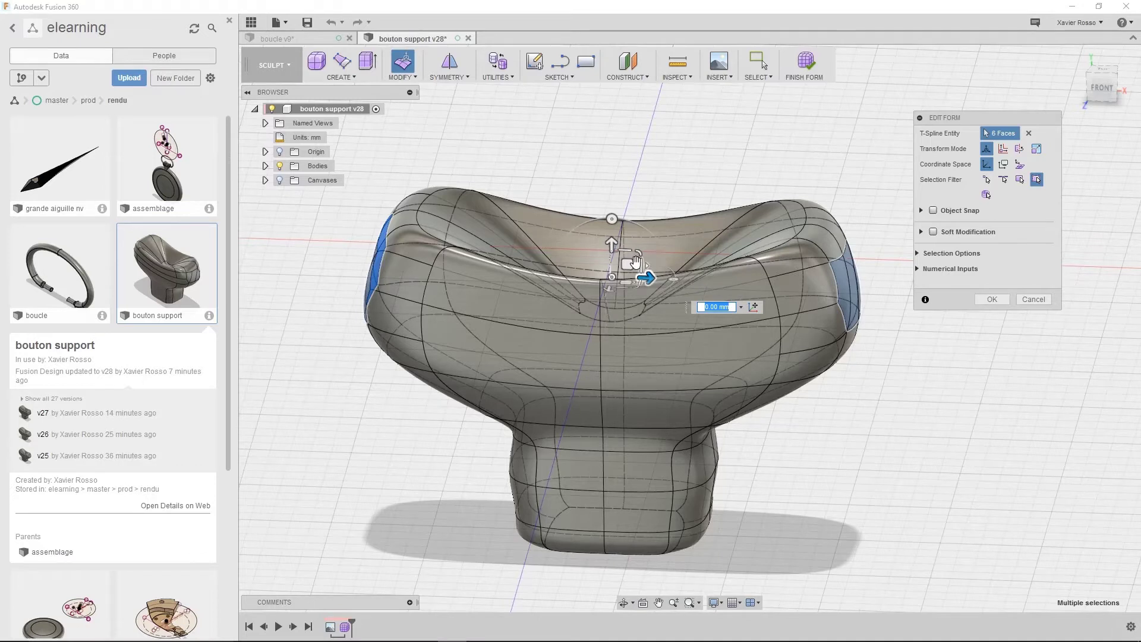
drag(635, 262, 631, 266)
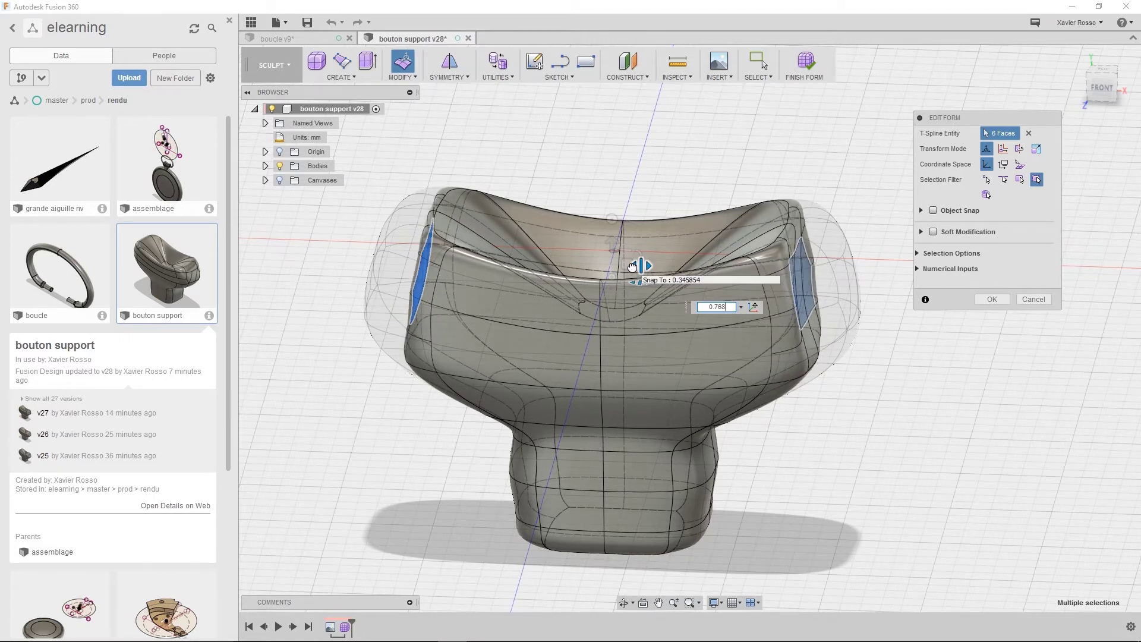
Scale the lower edges beneath the flattened faces at both ends of the support inward along the width
shift+middle_drag(704, 380, 721, 426)
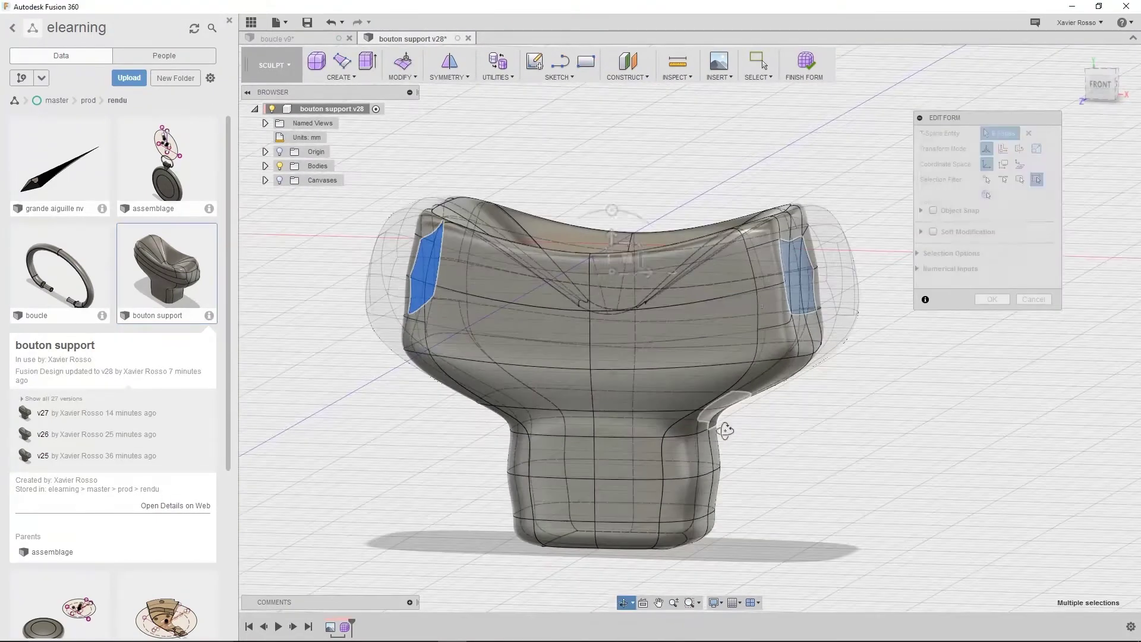
shift+middle_drag(846, 360, 893, 319)
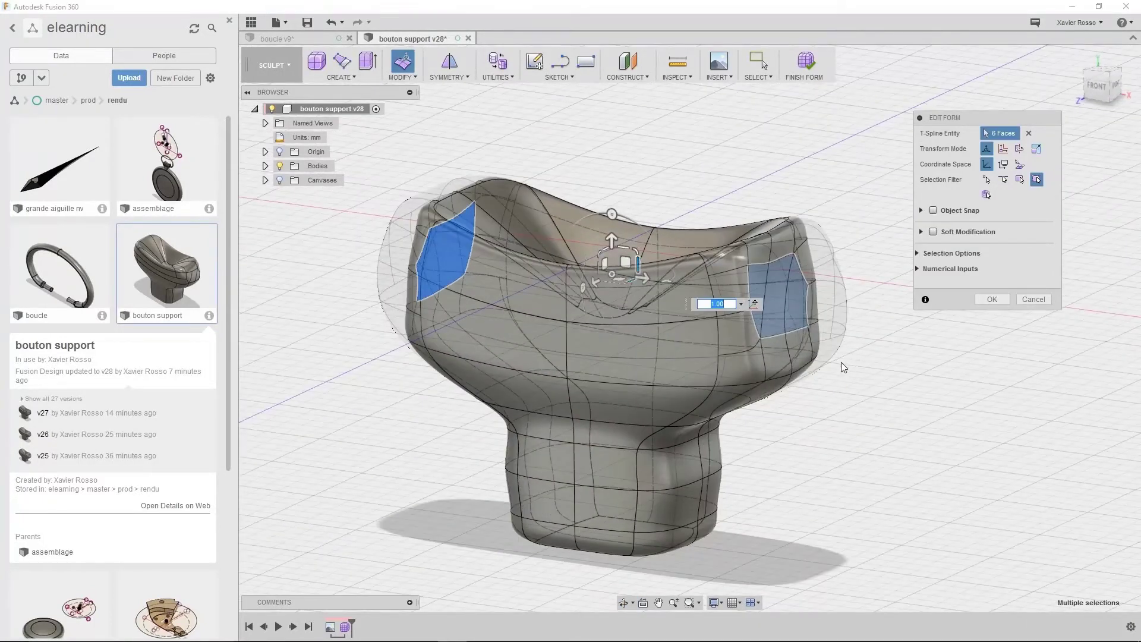
click(804, 368)
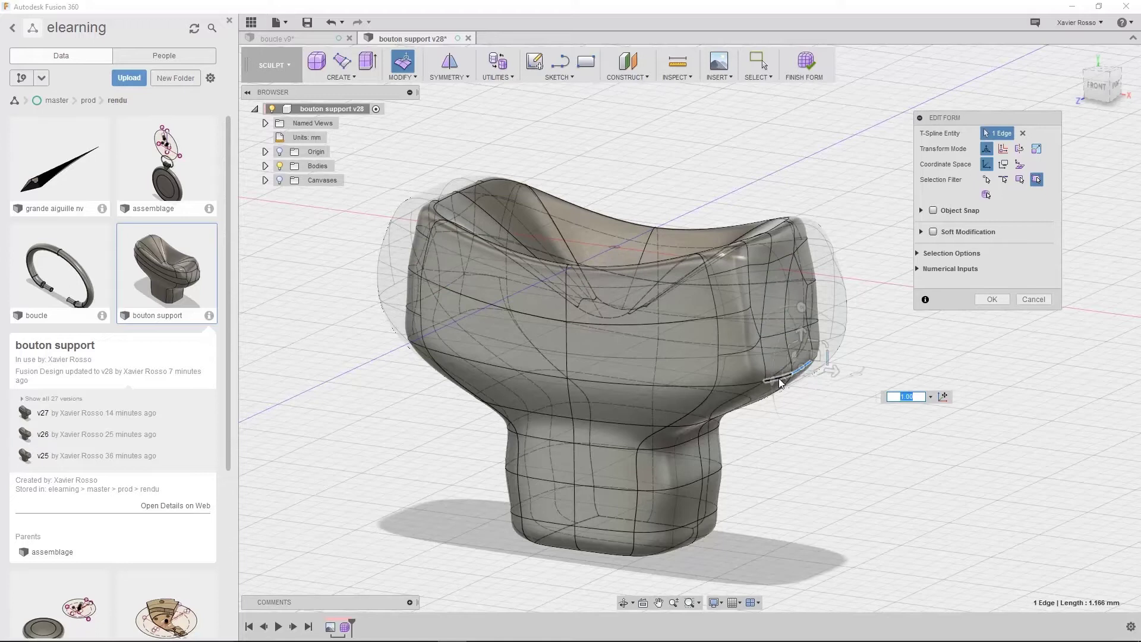
shift+click(766, 377)
shift+click(746, 383)
shift+middle_drag(791, 390, 757, 382)
shift+middle_drag(471, 428, 565, 383)
shift+click(498, 426)
shift+click(497, 427)
shift+click(465, 416)
shift+click(438, 410)
shift+click(538, 399)
drag(643, 331, 640, 333)
Adjust the two short corner edges at each end of the support, scaling all four inward along the width to about 0.92
shift+middle_drag(640, 332, 811, 305)
click(799, 327)
shift+middle_drag(616, 367, 573, 381)
shift+click(440, 325)
shift+middle_drag(443, 348, 502, 344)
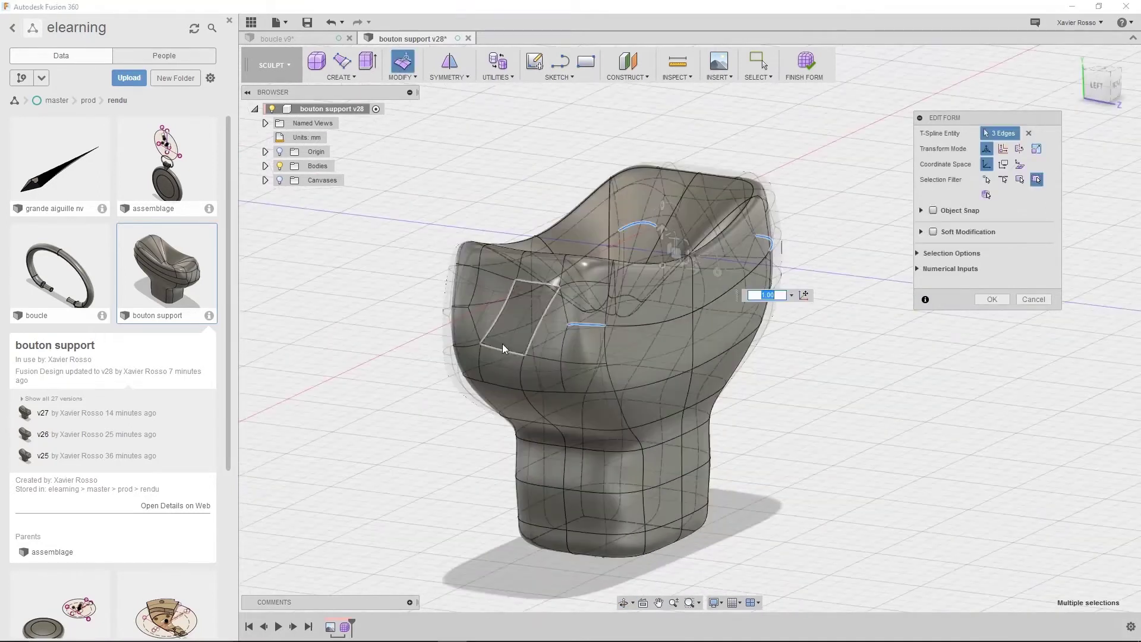
shift+click(454, 306)
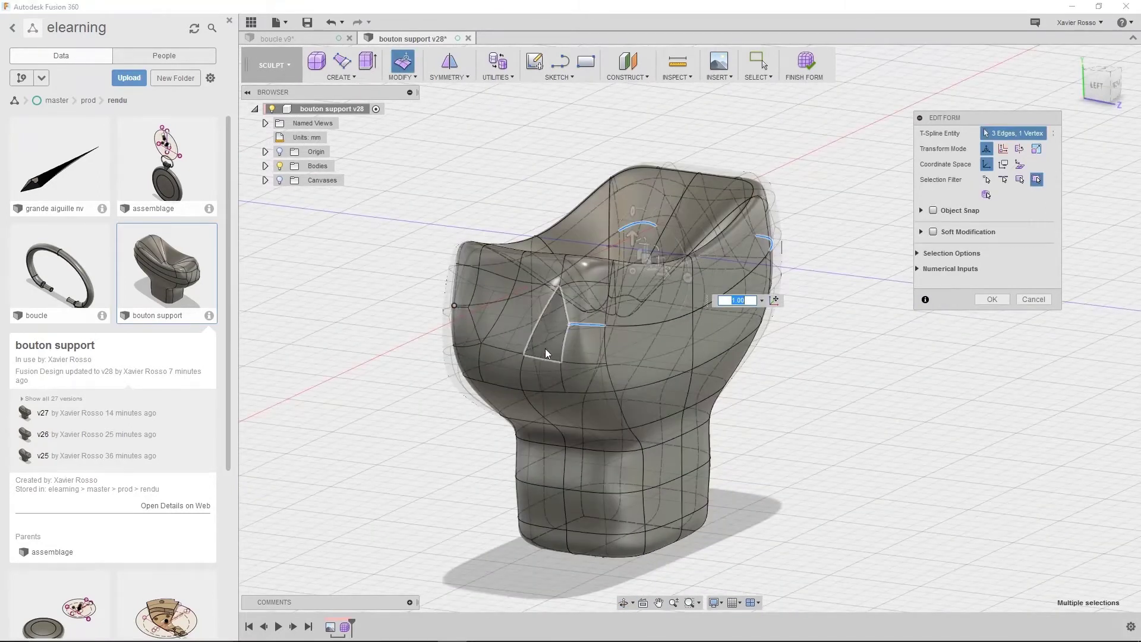
shift+click(454, 306)
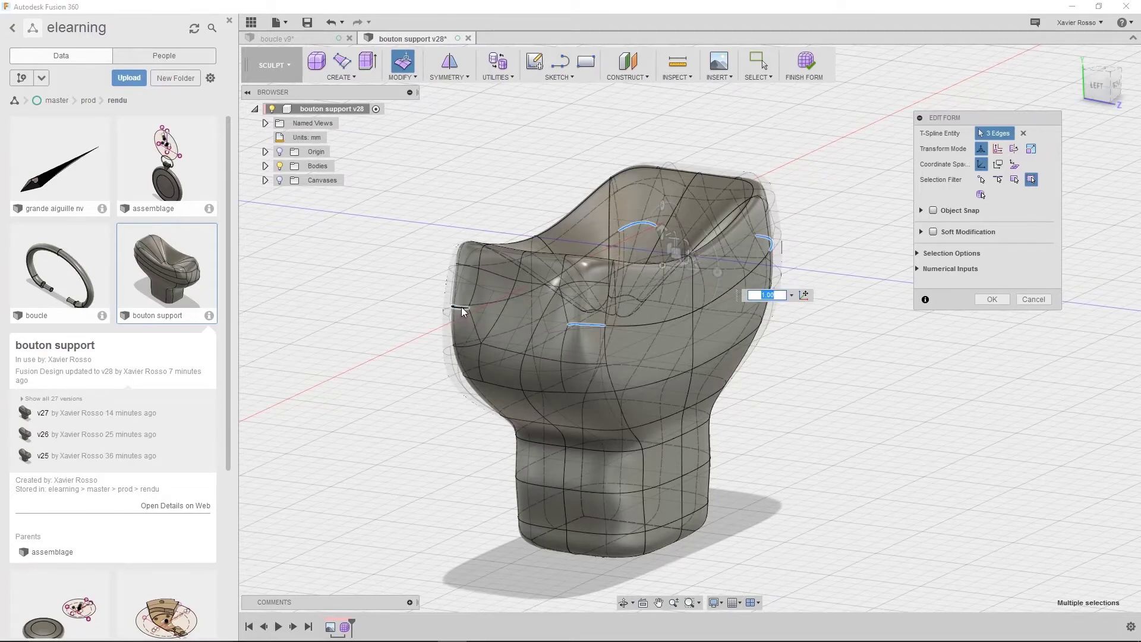
shift+click(648, 350)
shift+middle_drag(648, 351, 648, 287)
double_click(648, 277)
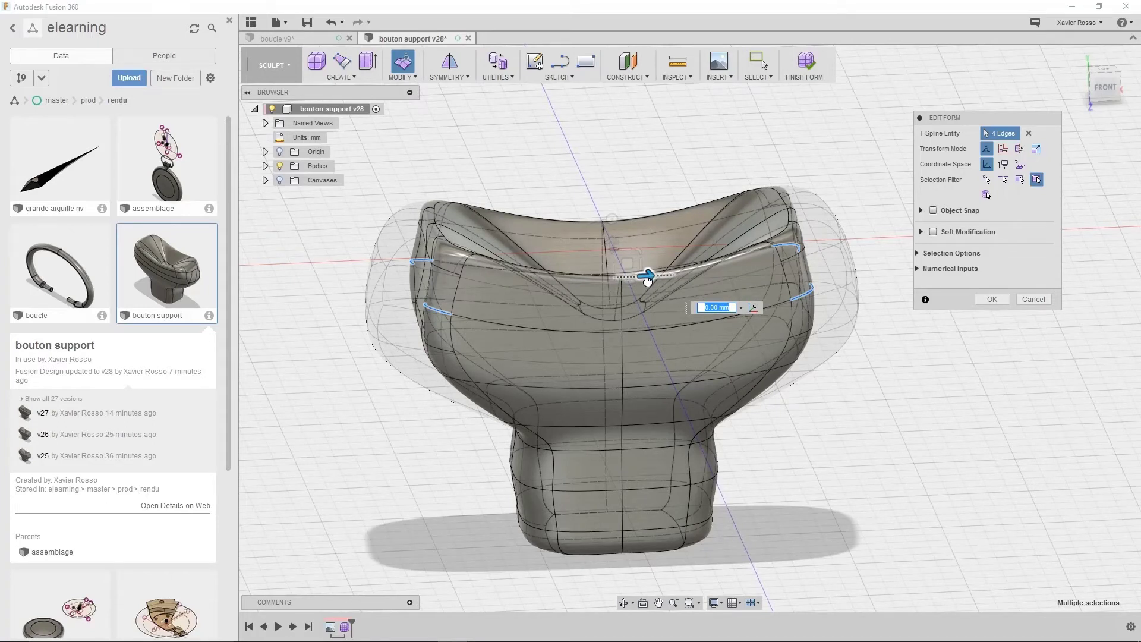
drag(644, 281, 640, 283)
scroll(638, 282, up, 5)
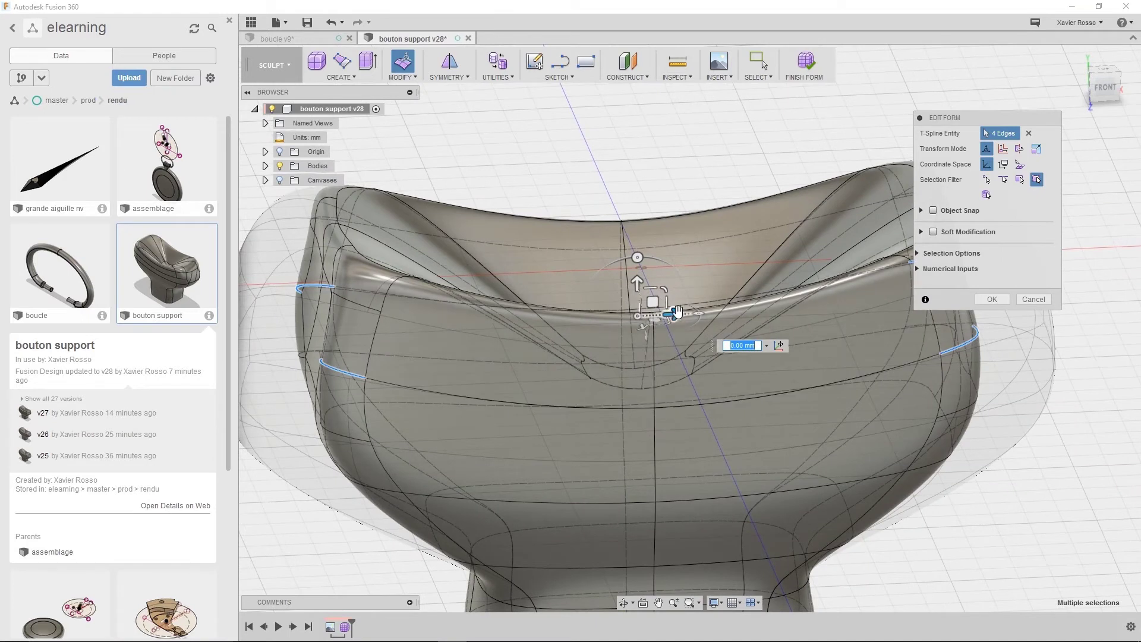
mouse_move(670, 313)
mouse_down()
mouse_move(654, 314)
mouse_move(674, 314)
mouse_up()
drag(655, 308, 663, 301)
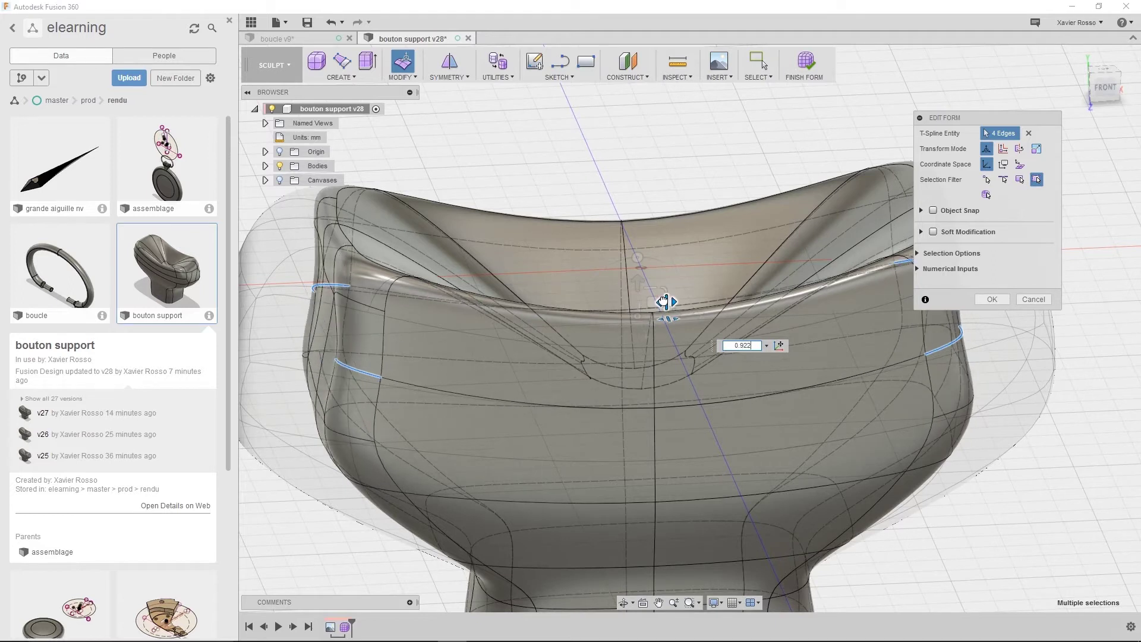
Check the flattened ends, accept the Edit Form changes and finish the form to return to solid modeling
shift+middle_drag(664, 301, 666, 313)
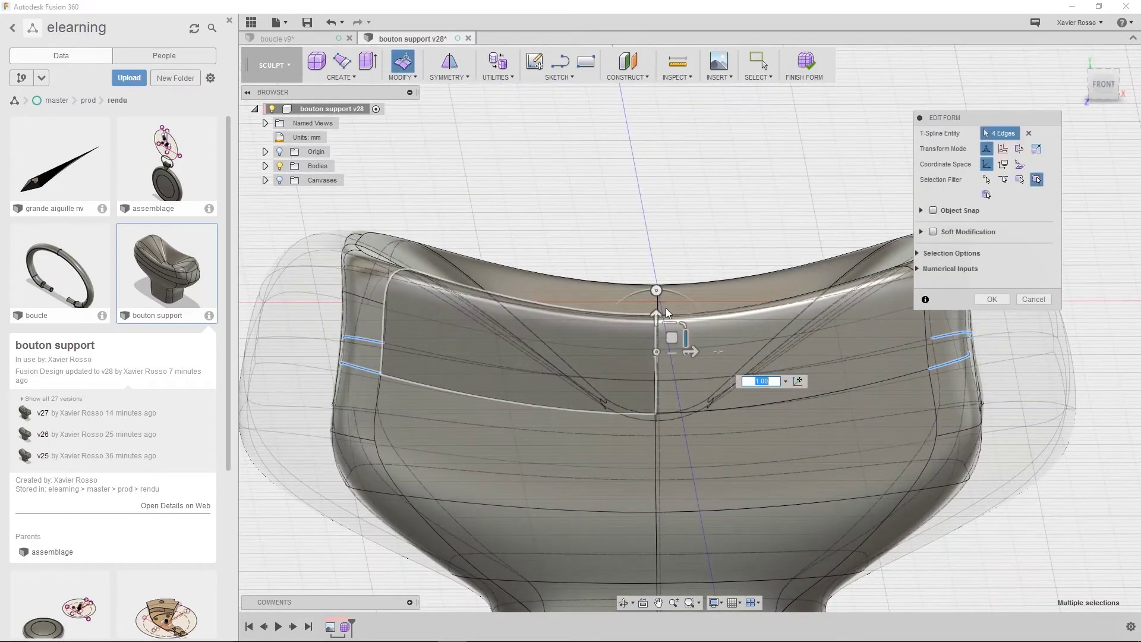
shift+middle_drag(728, 343, 555, 413)
shift+middle_drag(830, 367, 927, 333)
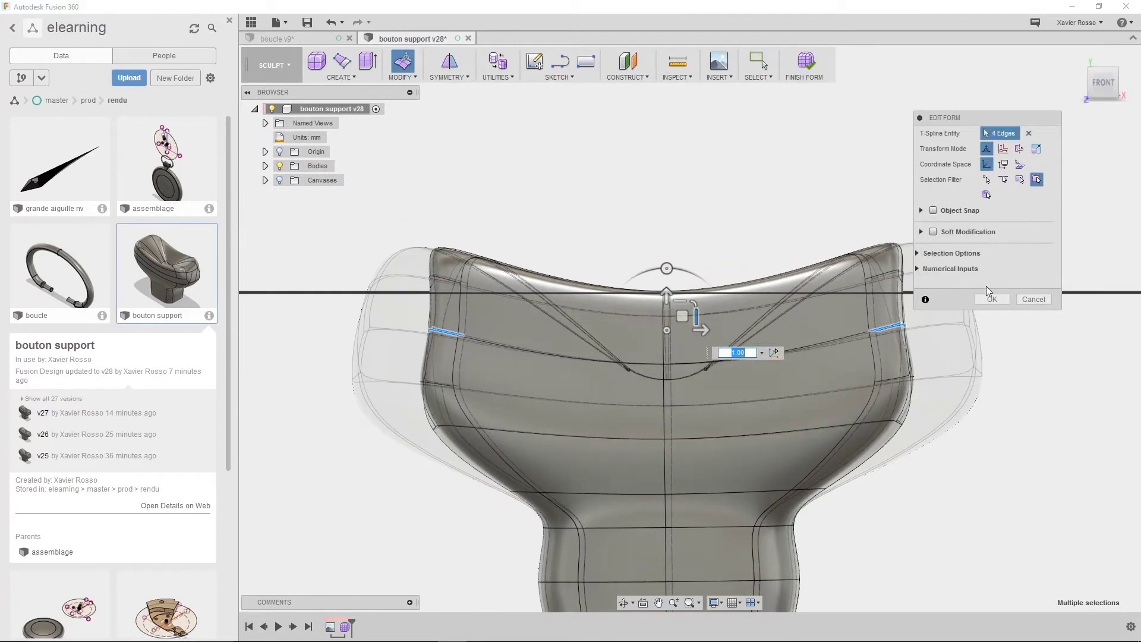
click(991, 299)
shift+middle_drag(621, 328, 597, 346)
shift+middle_drag(680, 282, 690, 254)
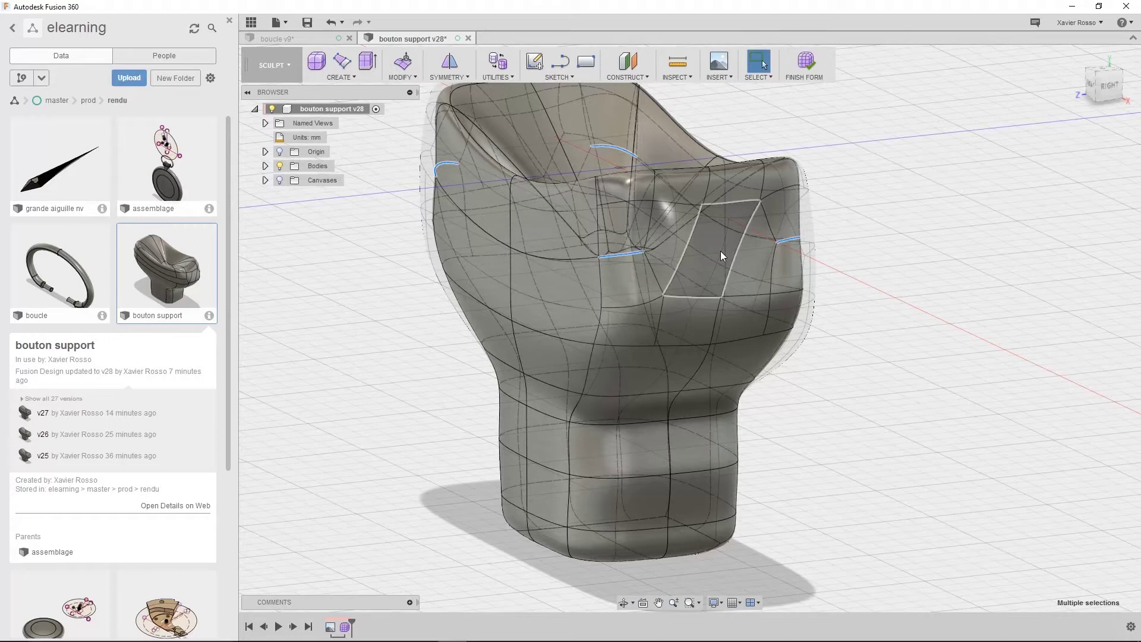
click(807, 61)
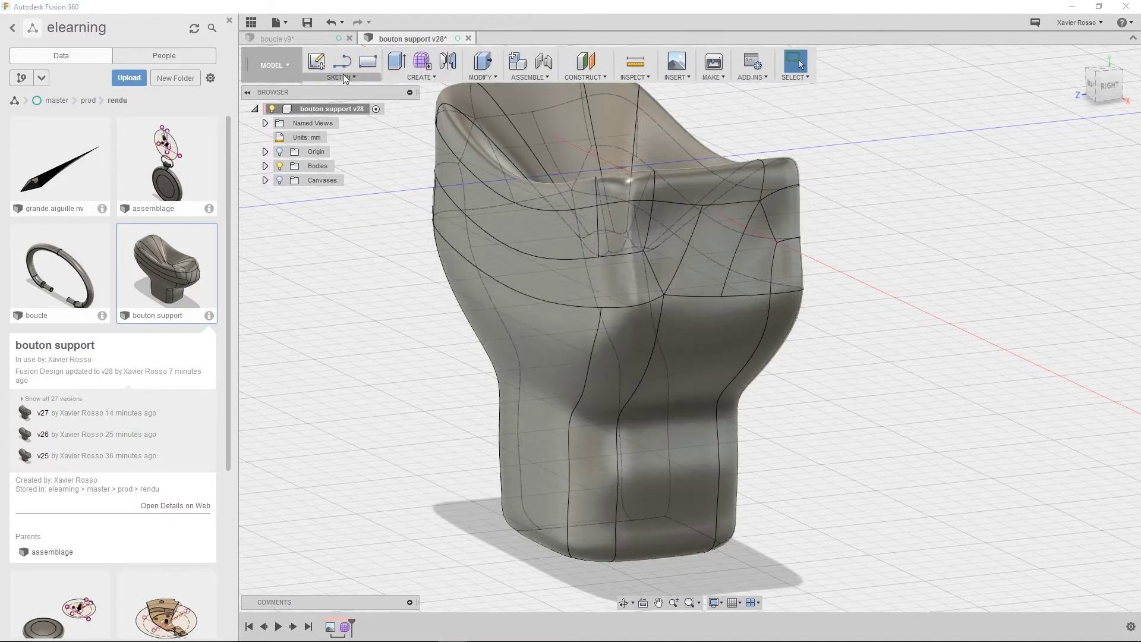
Sketch a 1.1 mm diameter circle on the YZ plane, centred on the vertical axis slightly below the origin, and finish the sketch
click(344, 74)
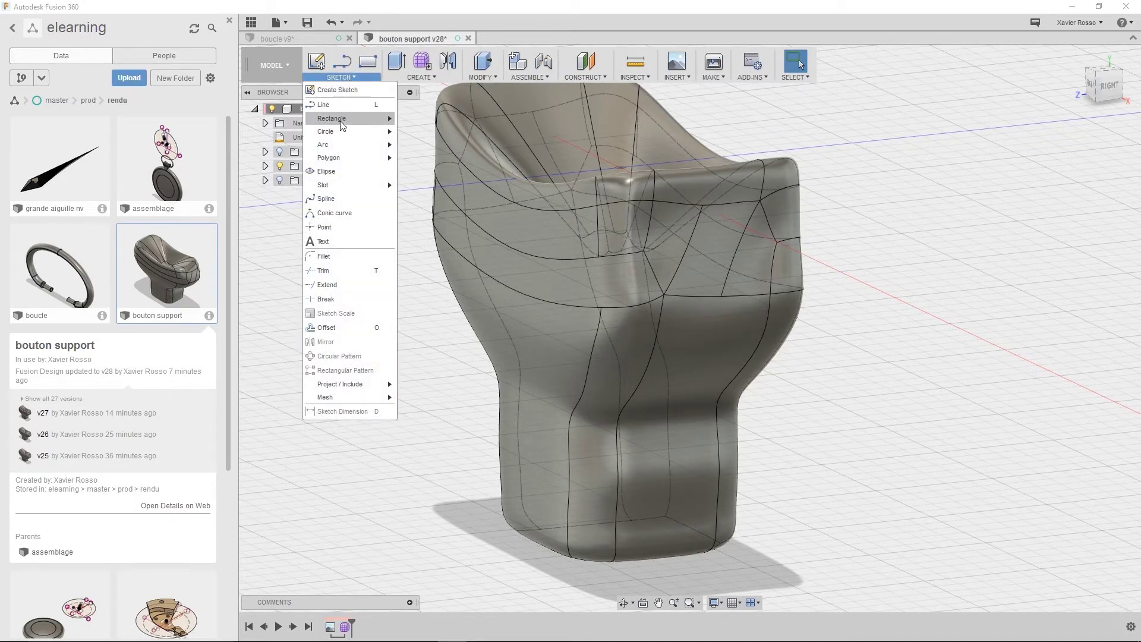
mouse_move(341, 130)
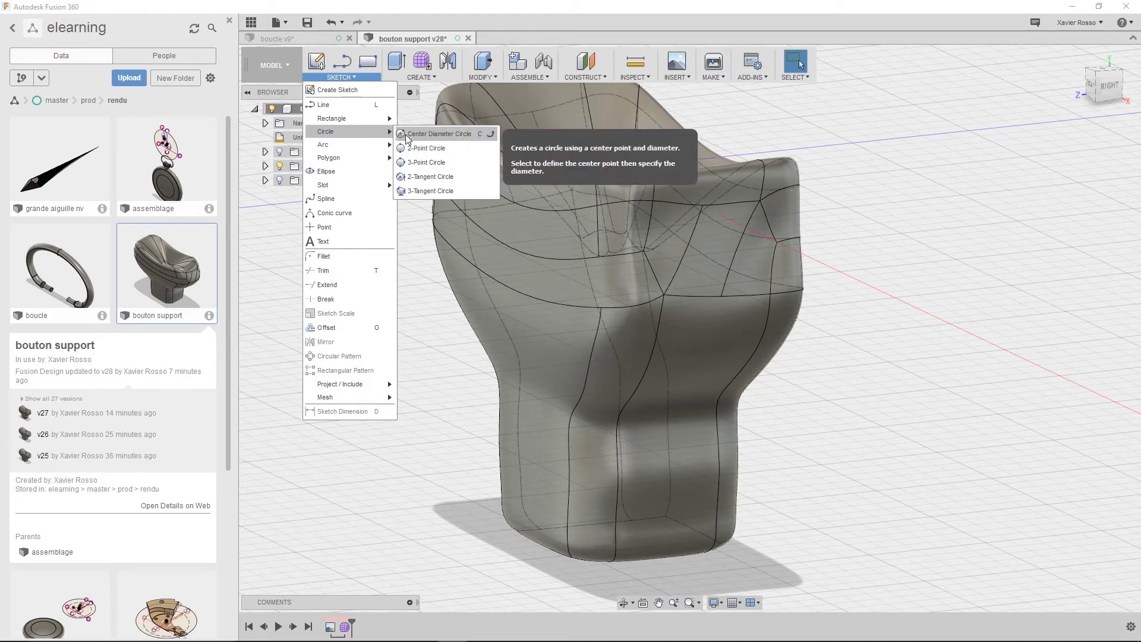
click(402, 137)
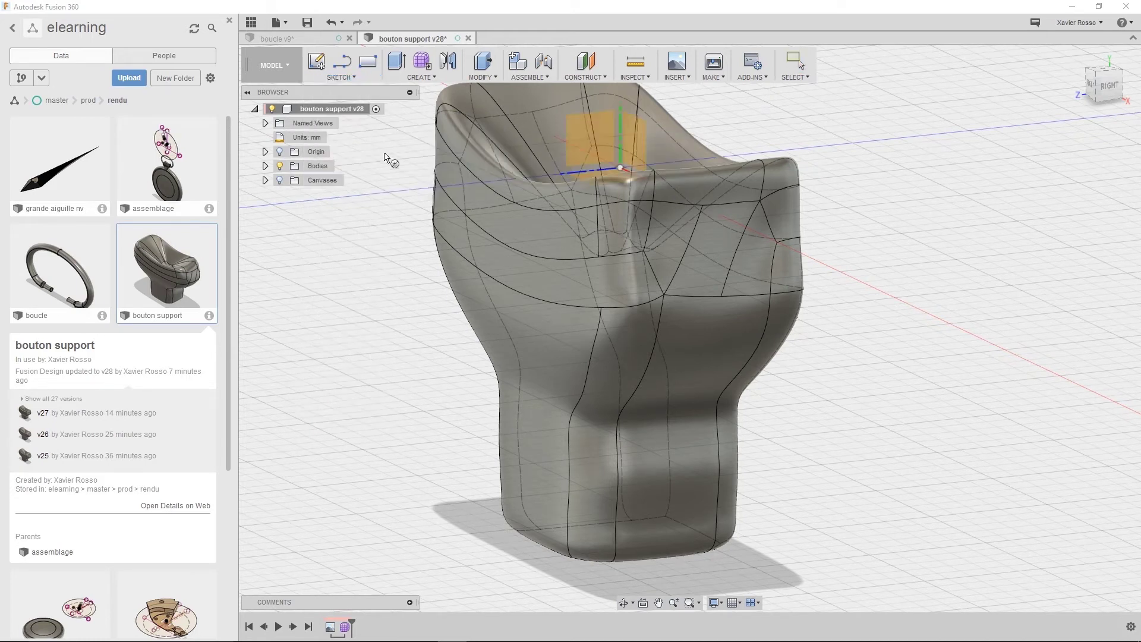
shift+middle_drag(591, 268, 665, 351)
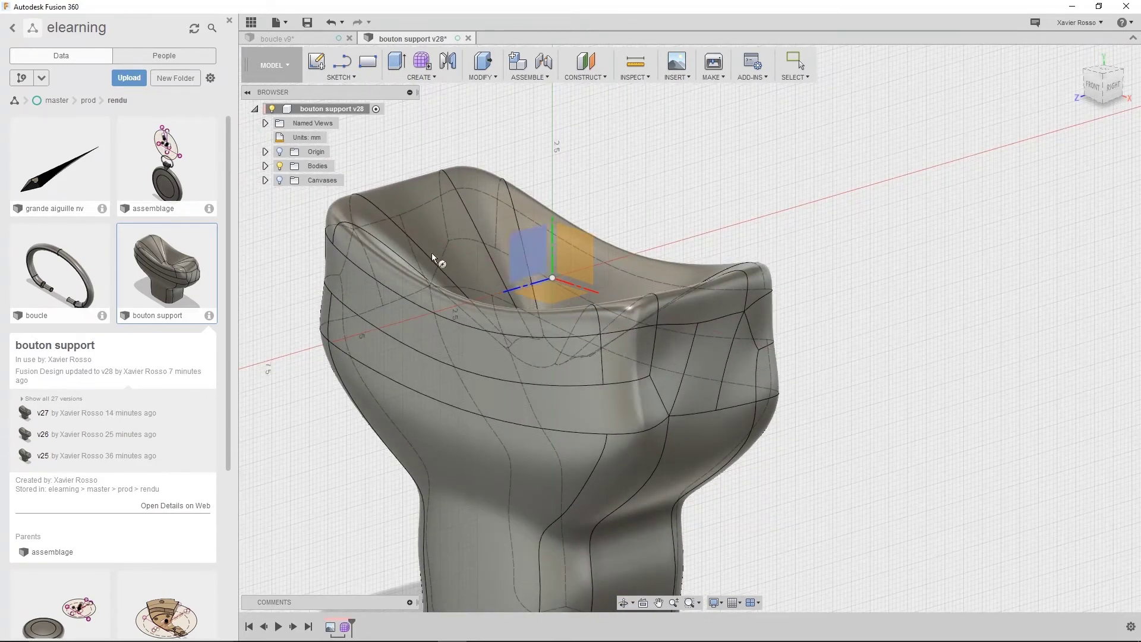
click(537, 258)
middle_drag(719, 426, 652, 378)
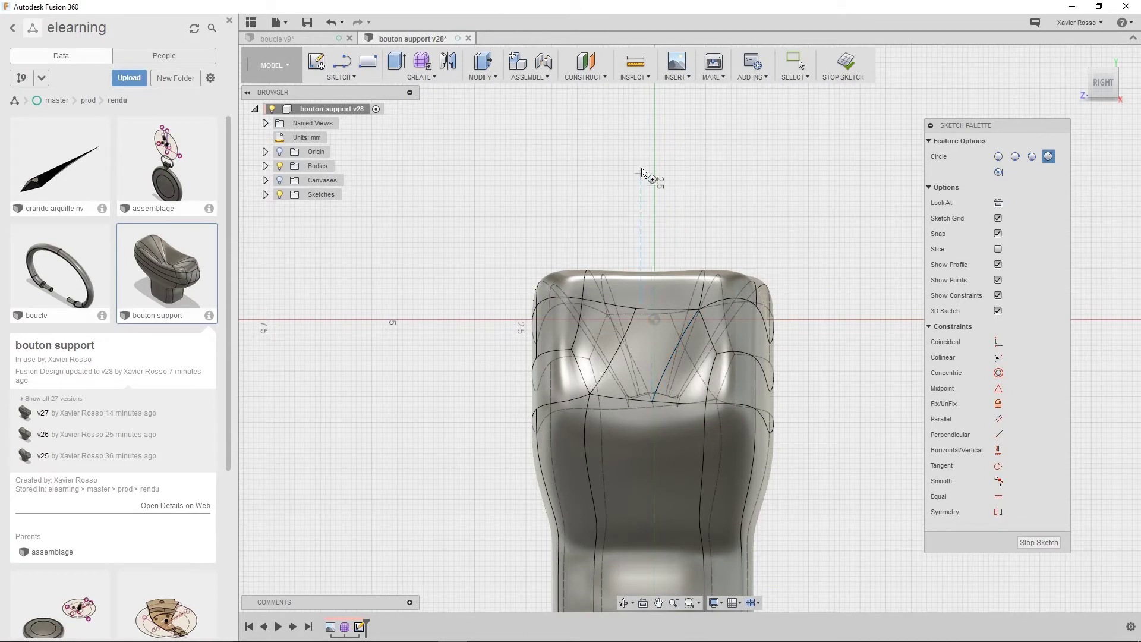
click(655, 368)
text(1.1)
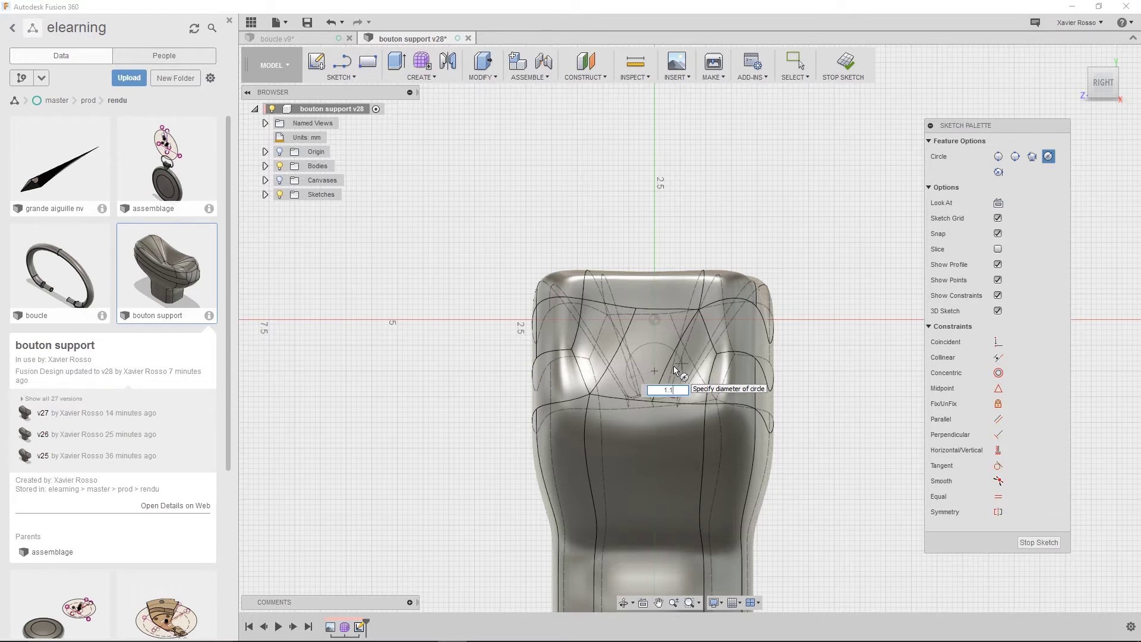
key(Return)
key(Escape)
click(1036, 496)
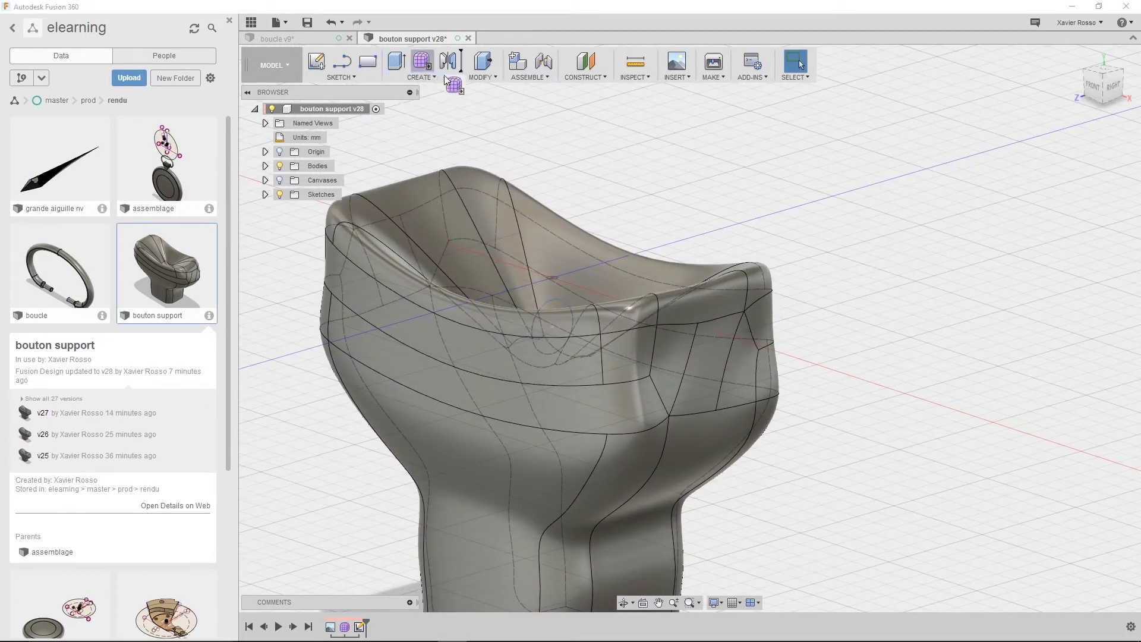
Extrude the circle as a symmetric 6.80 mm cut to bore a hole through both ends of the support
click(426, 77)
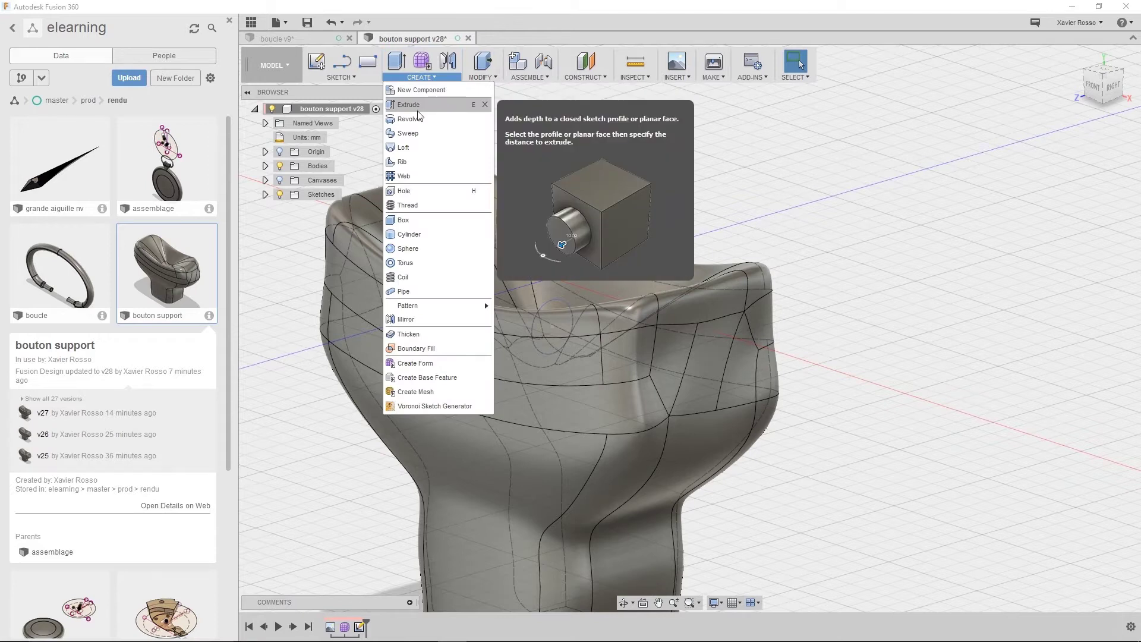
click(417, 111)
click(552, 309)
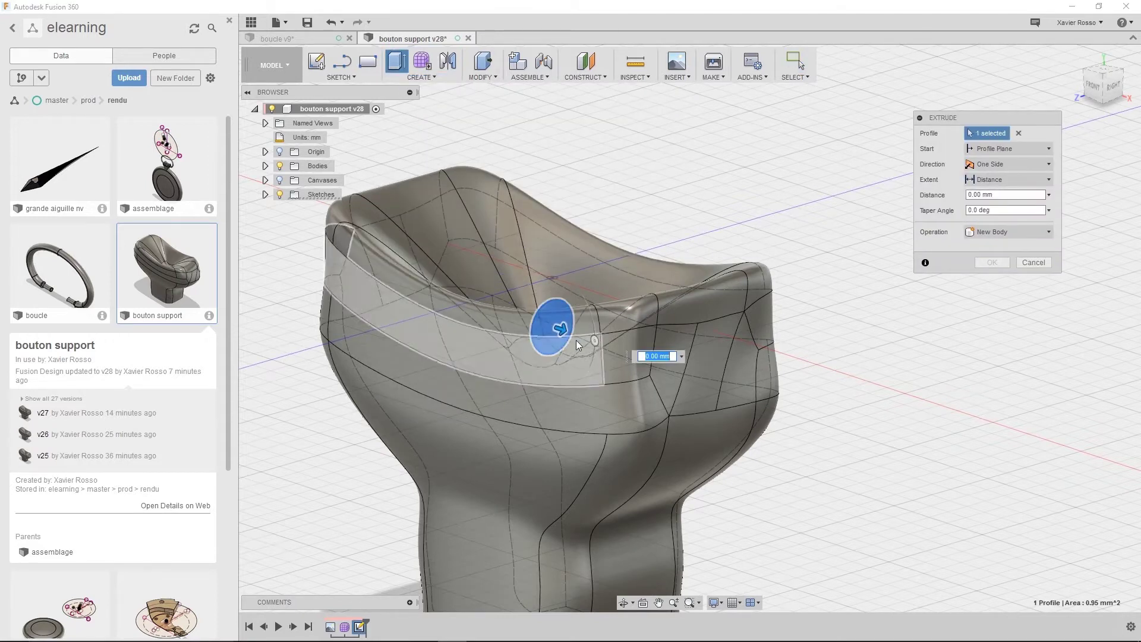
drag(562, 330, 800, 408)
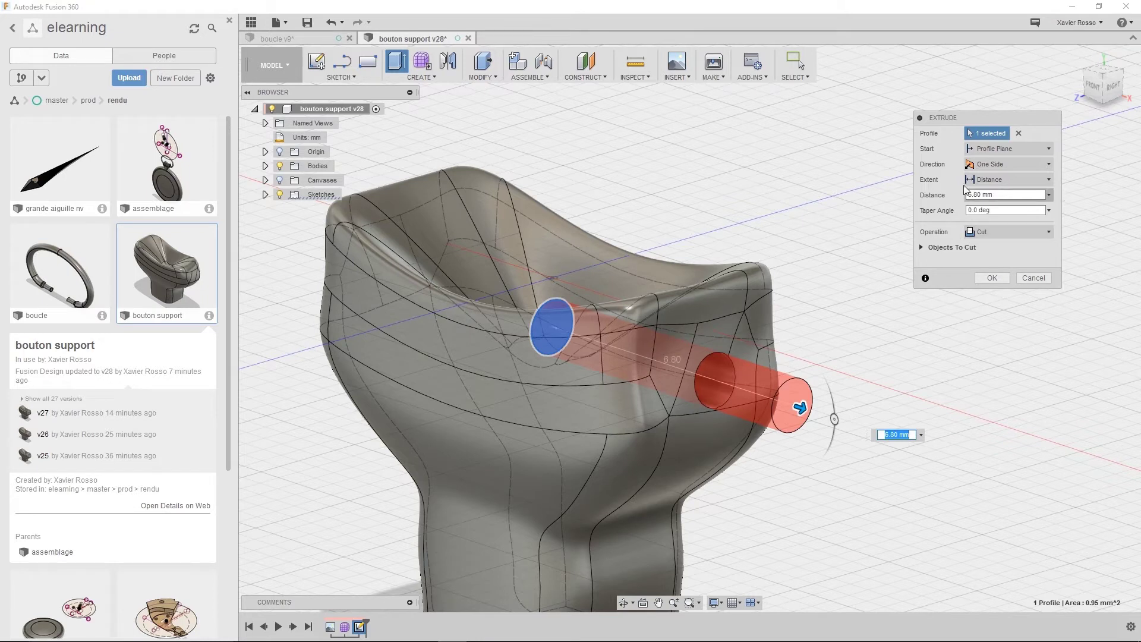
click(986, 164)
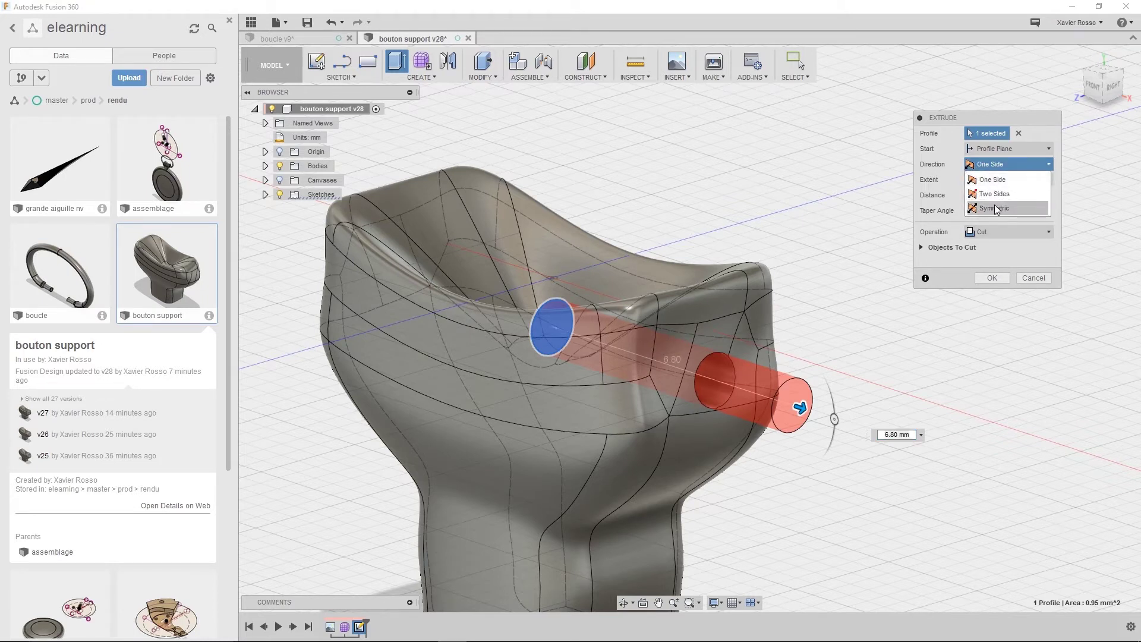
click(996, 208)
click(1092, 86)
shift+middle_drag(594, 368, 527, 390)
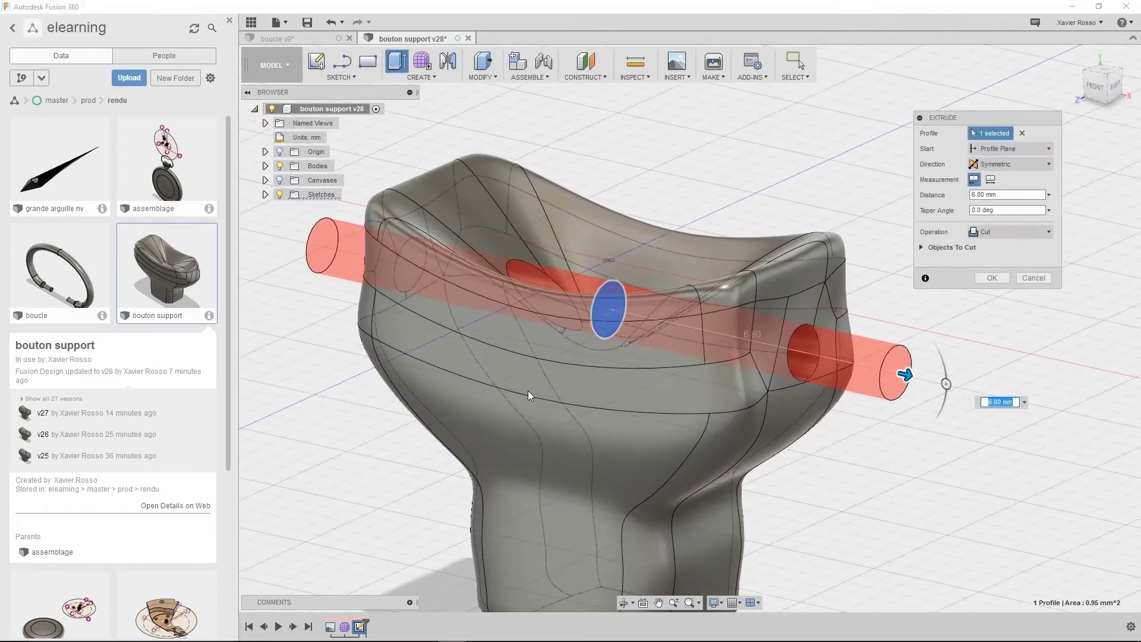
scroll(534, 380, down, 2)
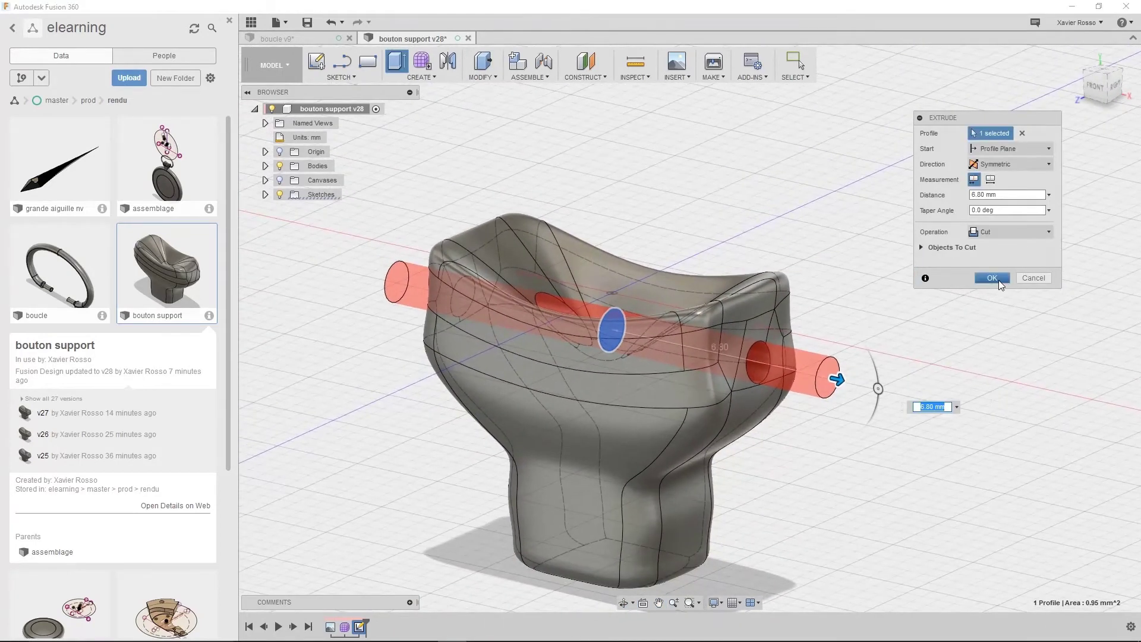
click(992, 279)
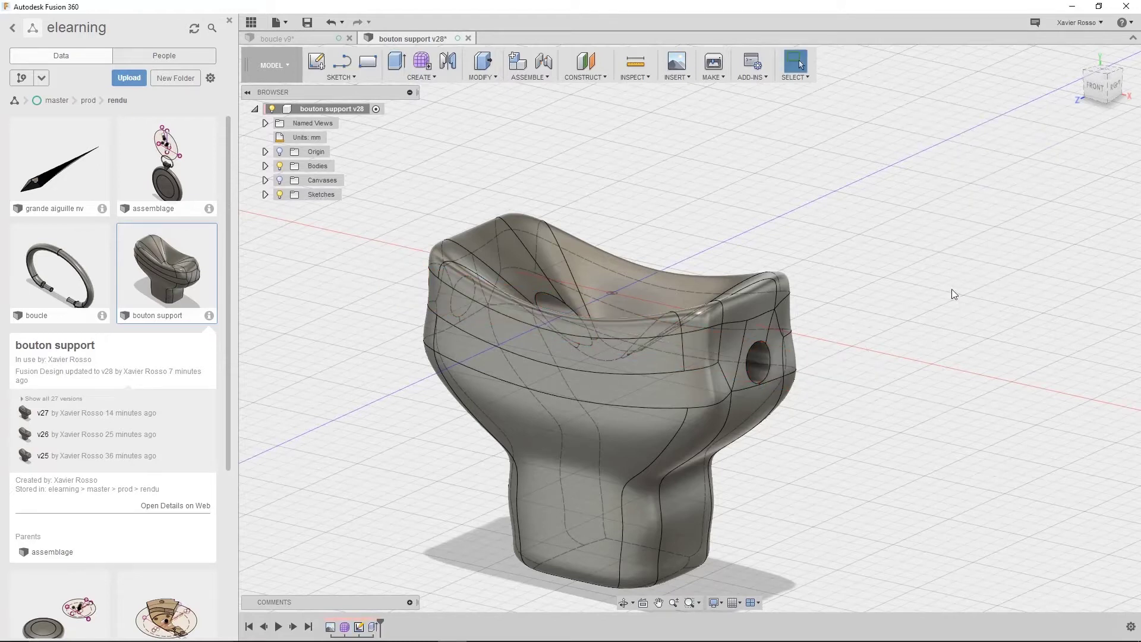
Save bouton support with the version description User Saved, and update its reference in the boucle assembly to the latest version
click(308, 22)
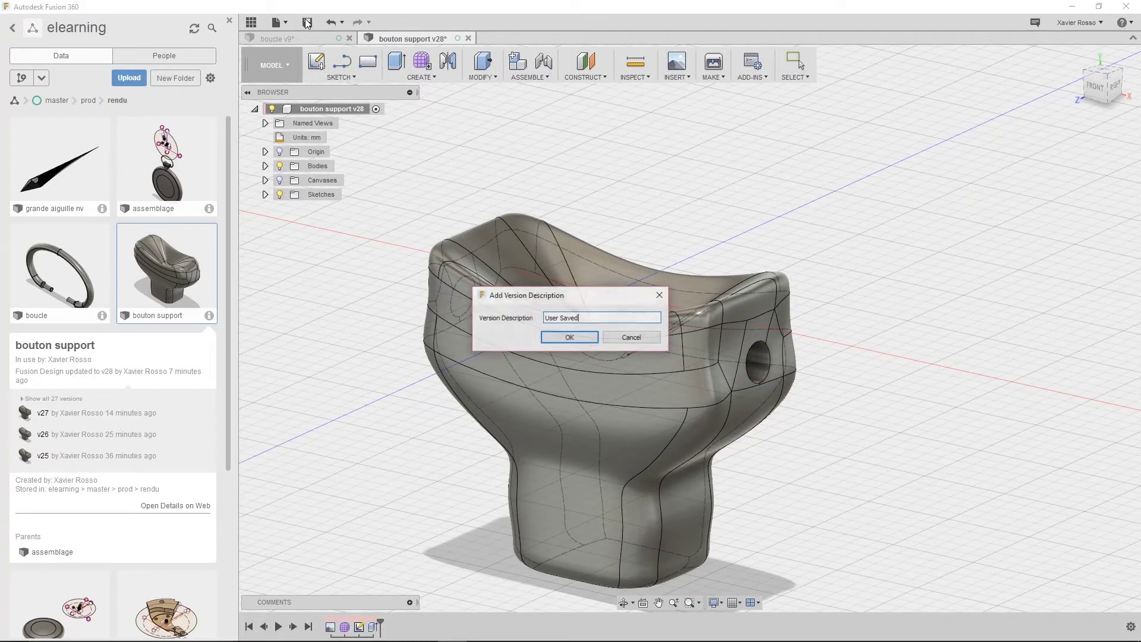
click(555, 332)
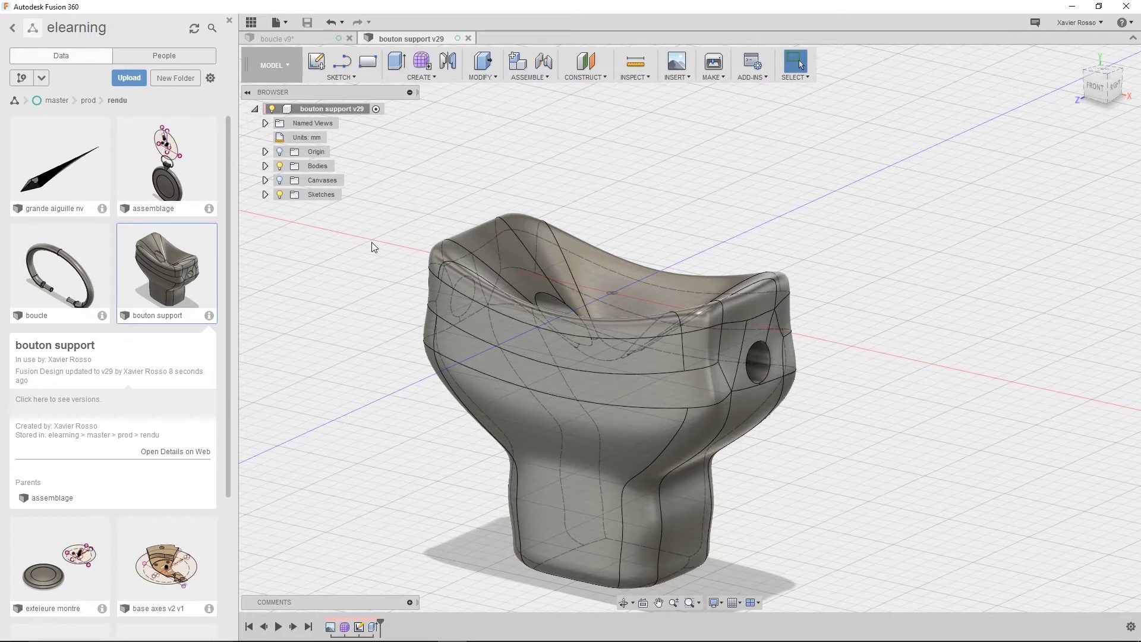
click(316, 40)
middle_drag(692, 308, 639, 330)
shift+middle_drag(637, 447, 597, 444)
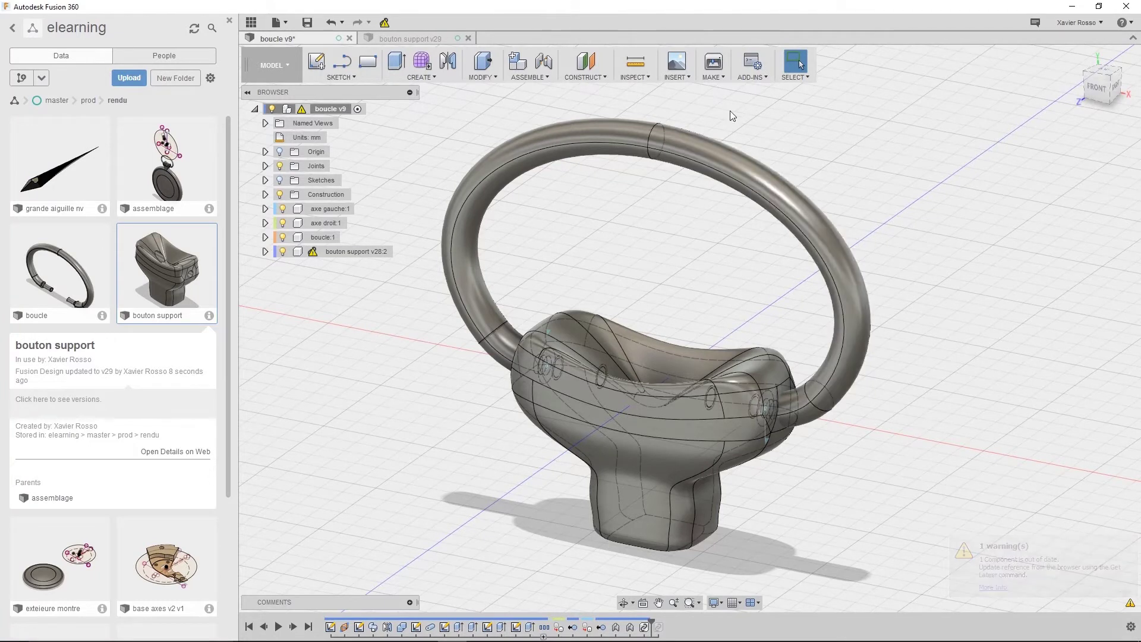
click(384, 25)
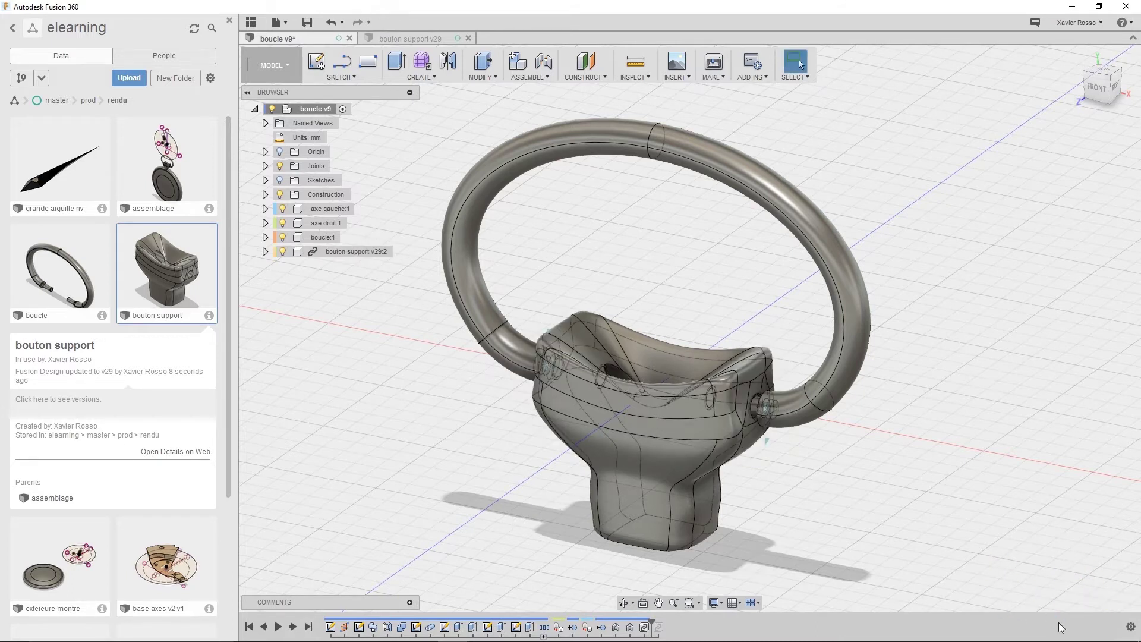
Move axe gauche, axe droit and boucle together 12 mm along Z, clear of the bouton support
shift+middle_drag(776, 425, 794, 460)
scroll(775, 441, up, 8)
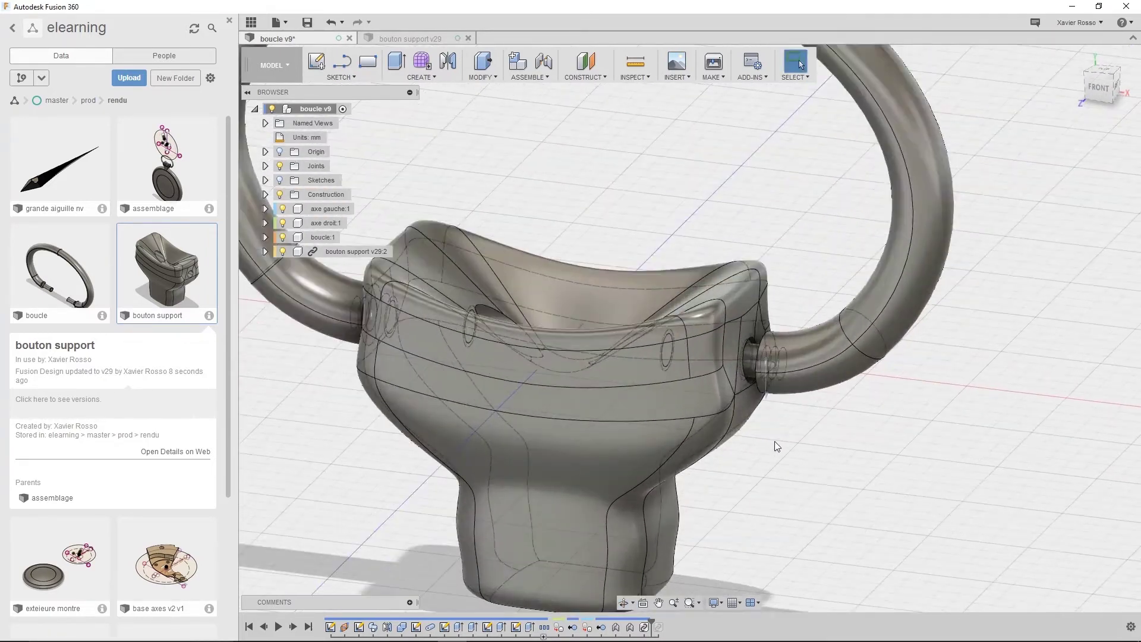
shift+middle_drag(761, 404, 769, 324)
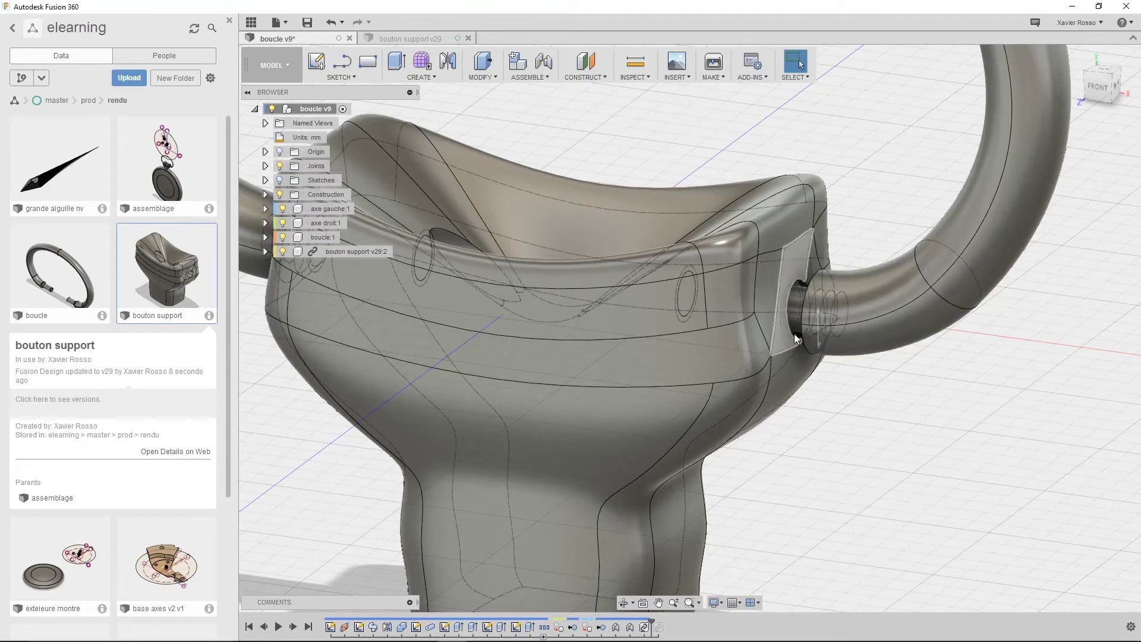
scroll(699, 387, down, 10)
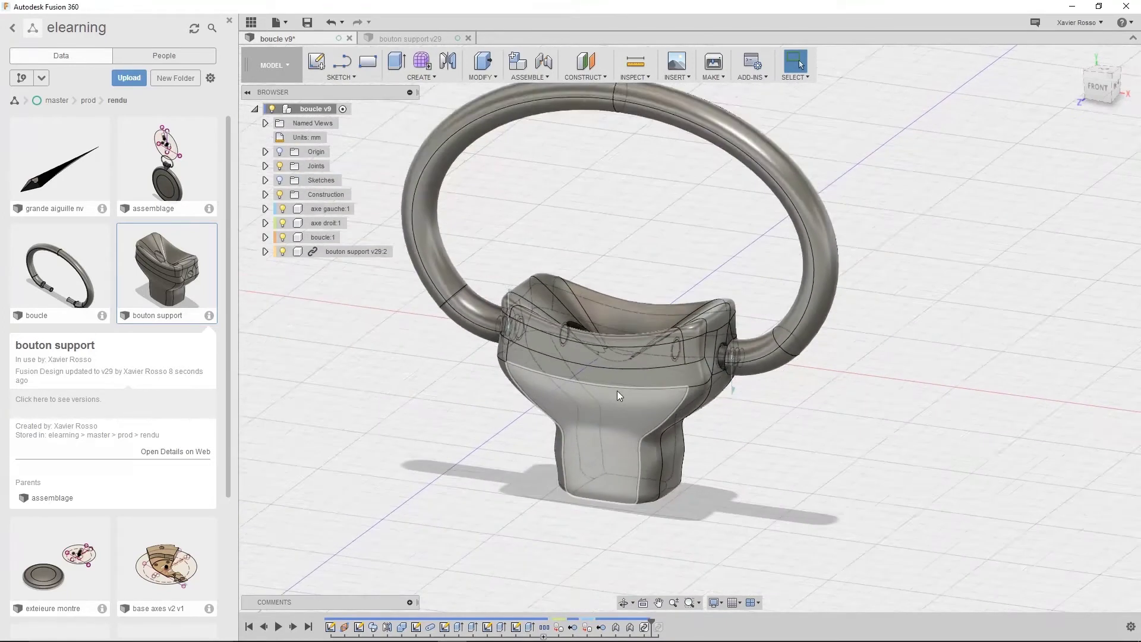
middle_drag(582, 394, 610, 381)
key(Home)
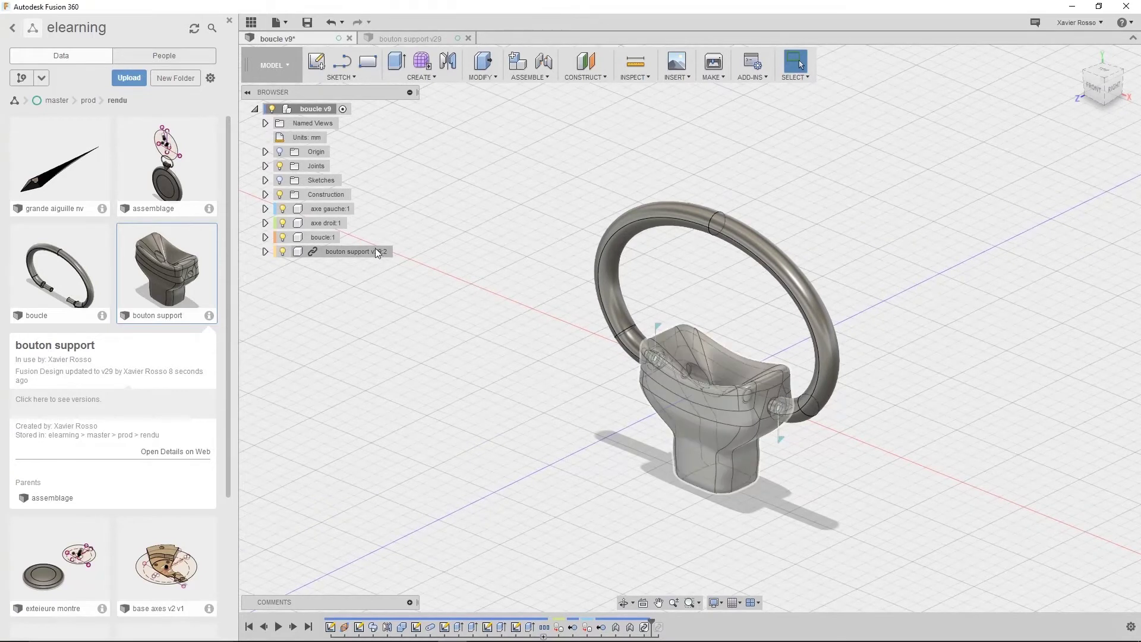
click(324, 237)
shift+click(319, 210)
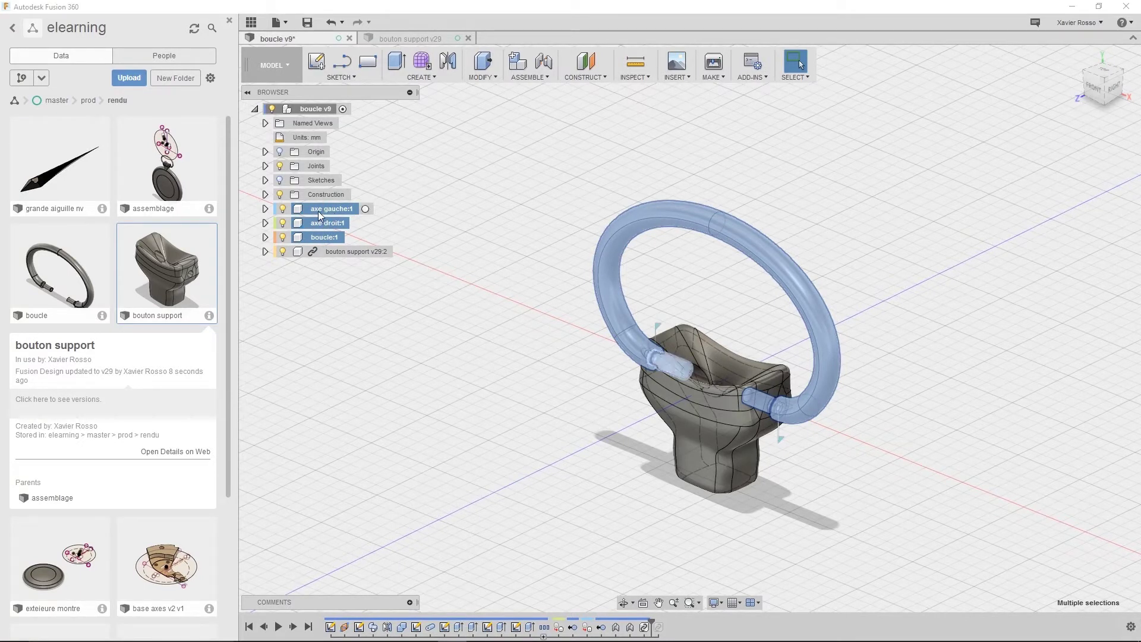
right_click(318, 212)
click(341, 230)
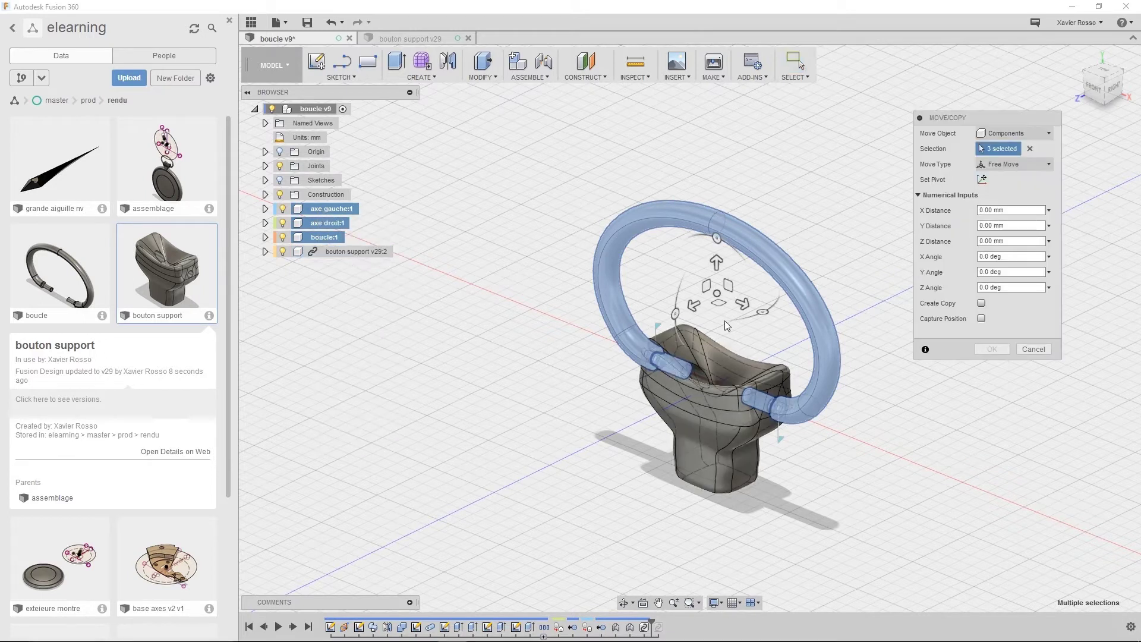
drag(692, 304, 557, 364)
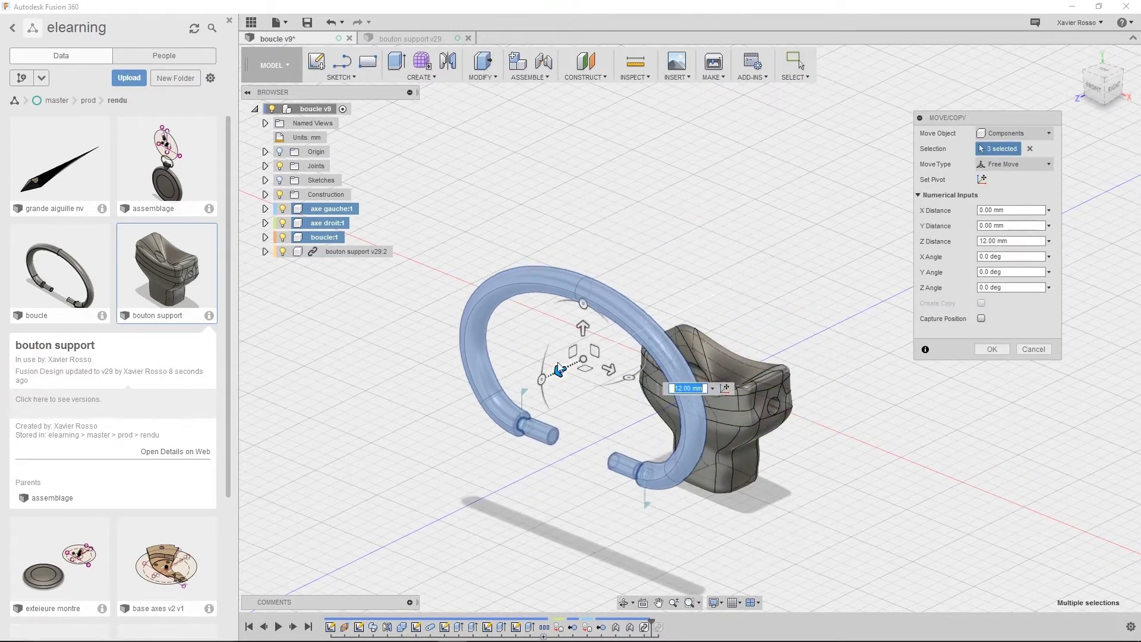
click(991, 350)
Start a Joint and capture the moved components' current position
shift+middle_drag(814, 415, 723, 382)
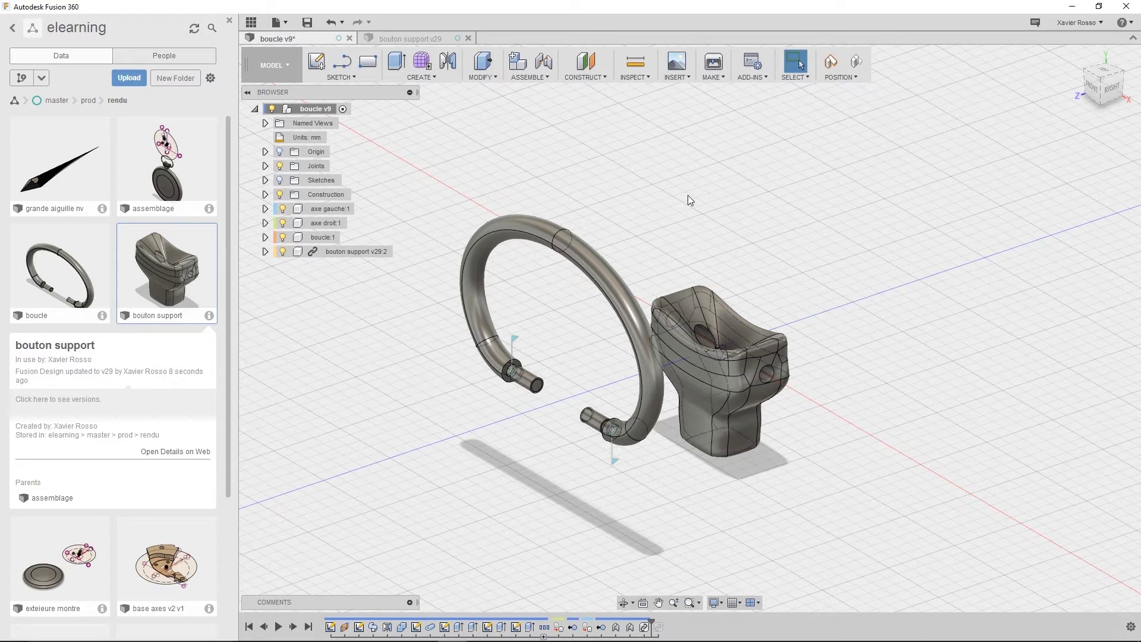
click(528, 79)
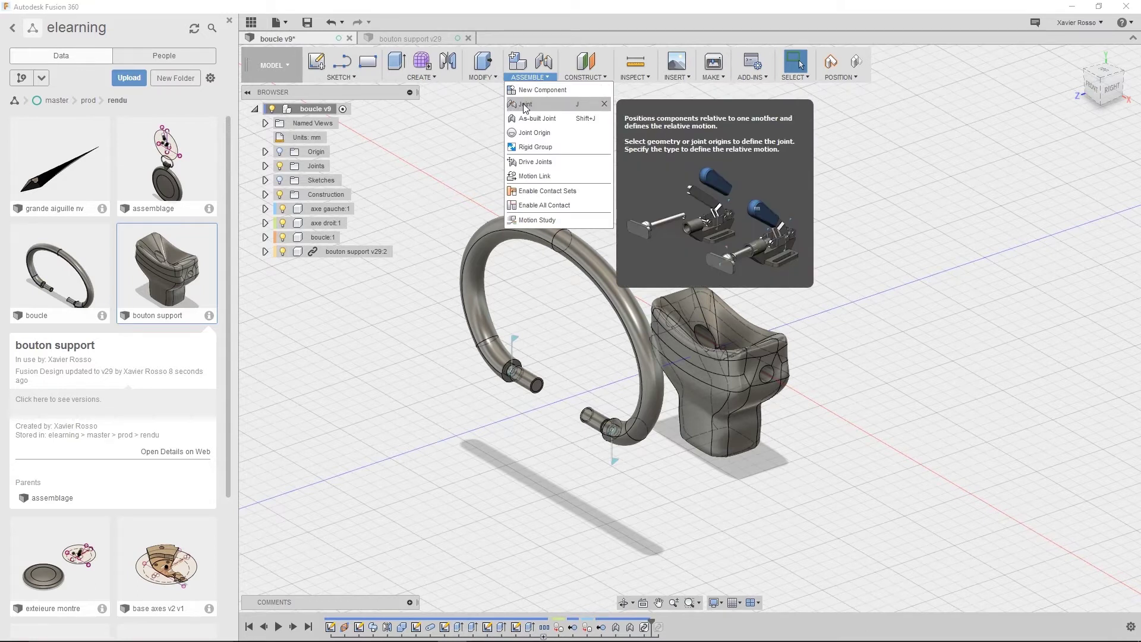
click(524, 105)
drag(601, 285, 679, 120)
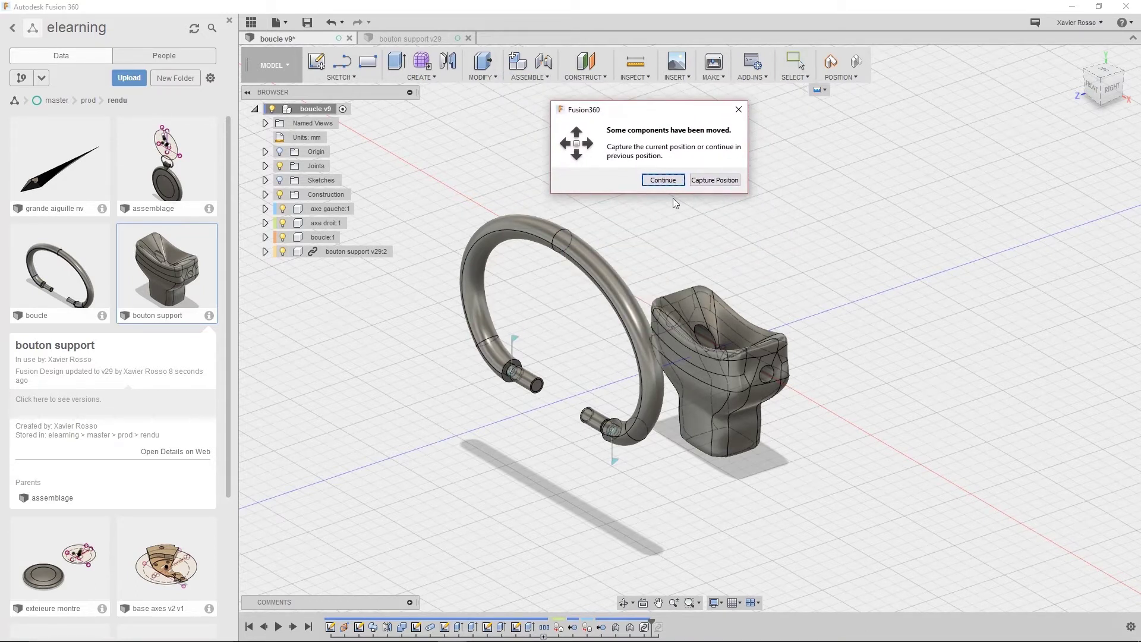
click(711, 182)
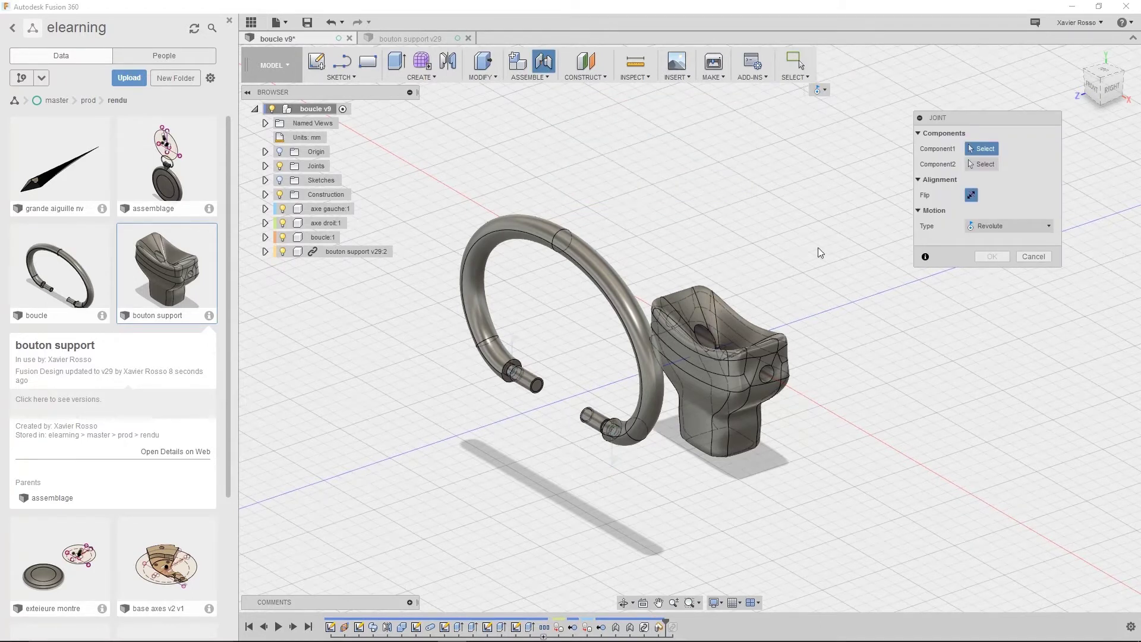
scroll(596, 406, up, 3)
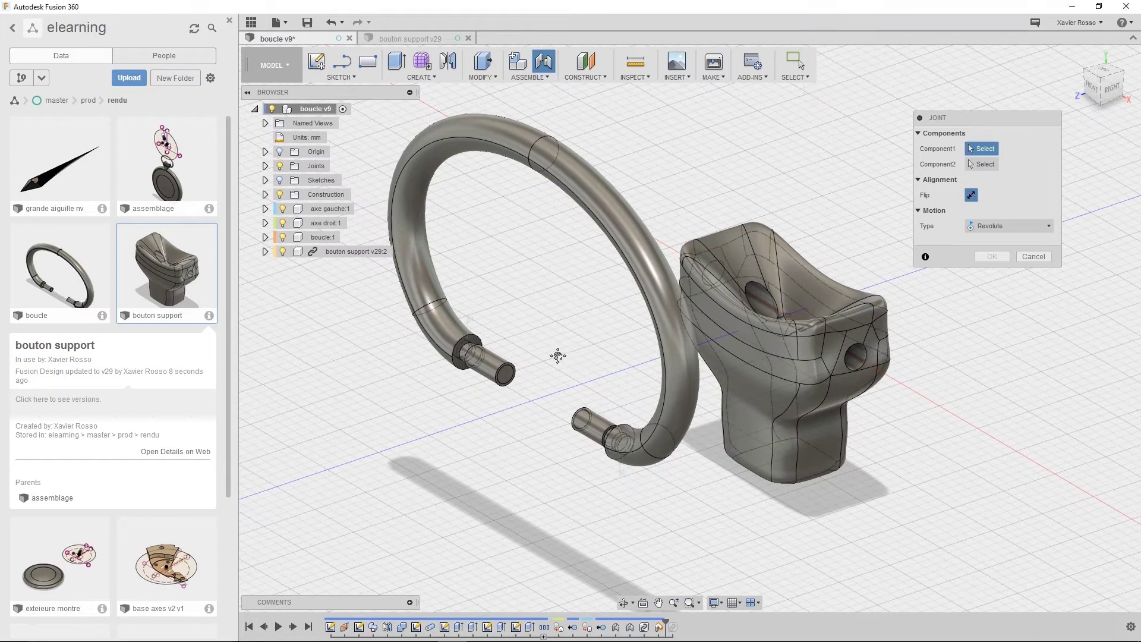
scroll(575, 380, up, 3)
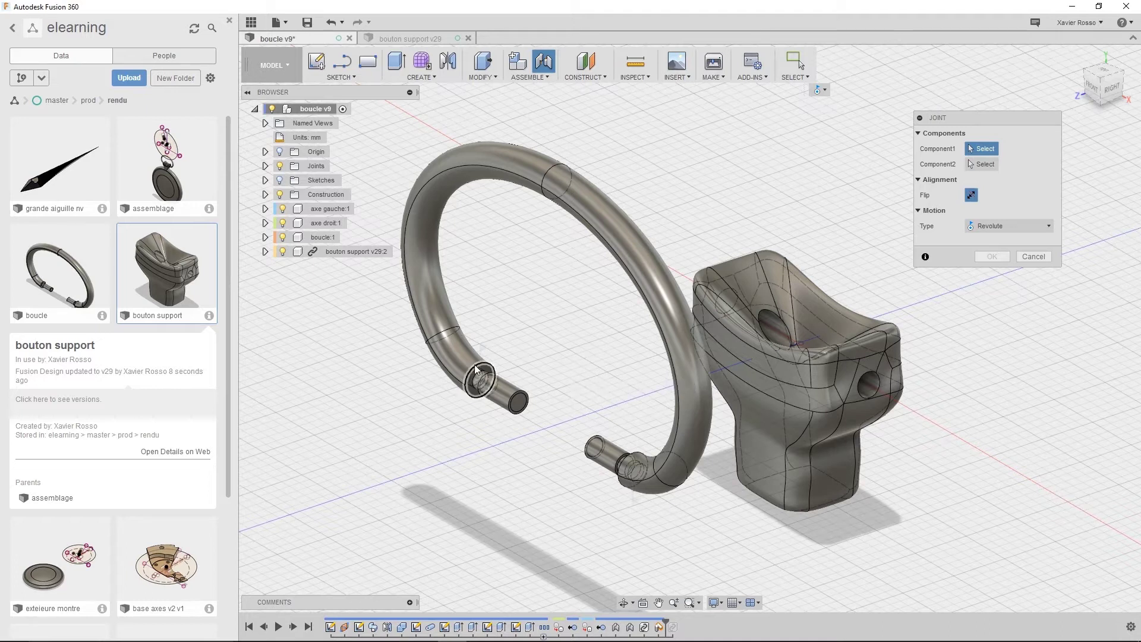
click(508, 392)
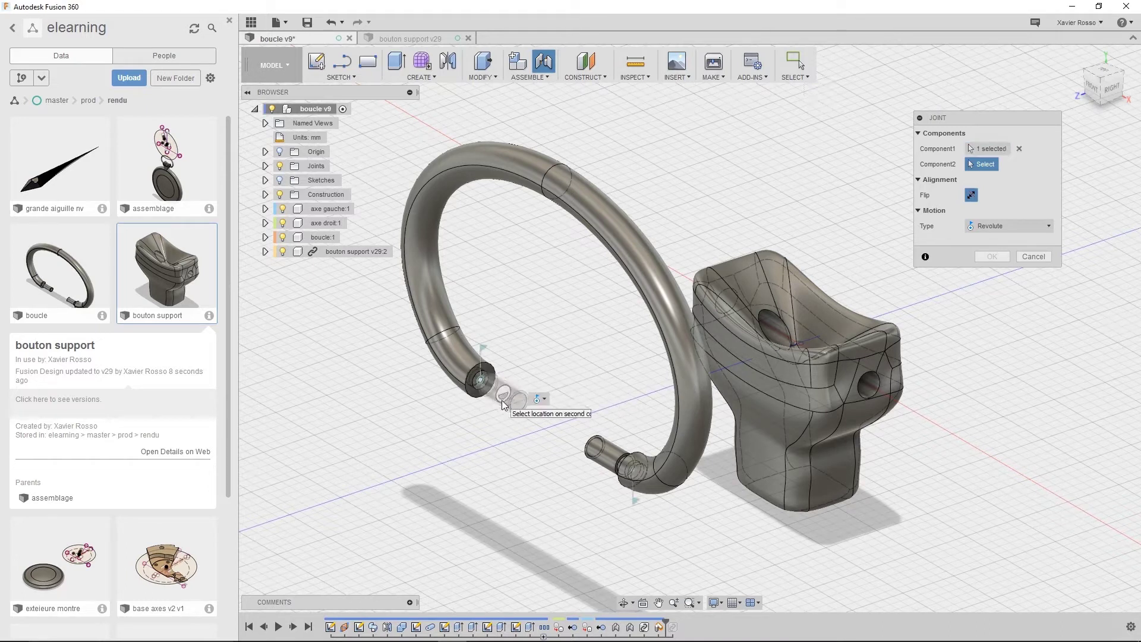
click(1019, 148)
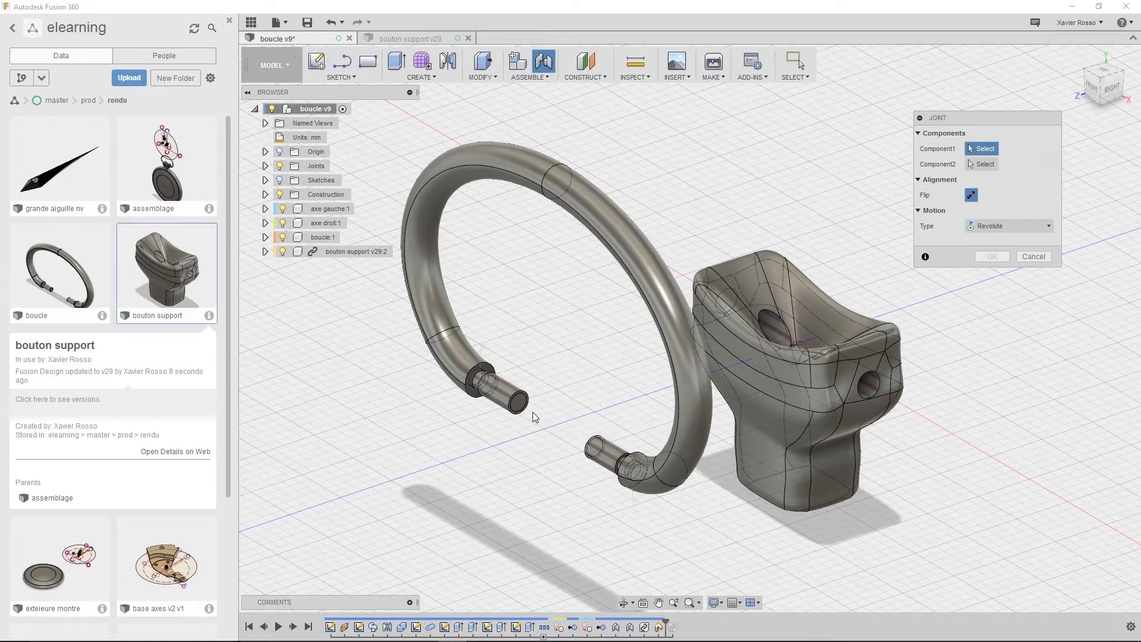
Pick the ring's pin as the first joint component and the pin hole in bouton support as the second
scroll(511, 407, up, 3)
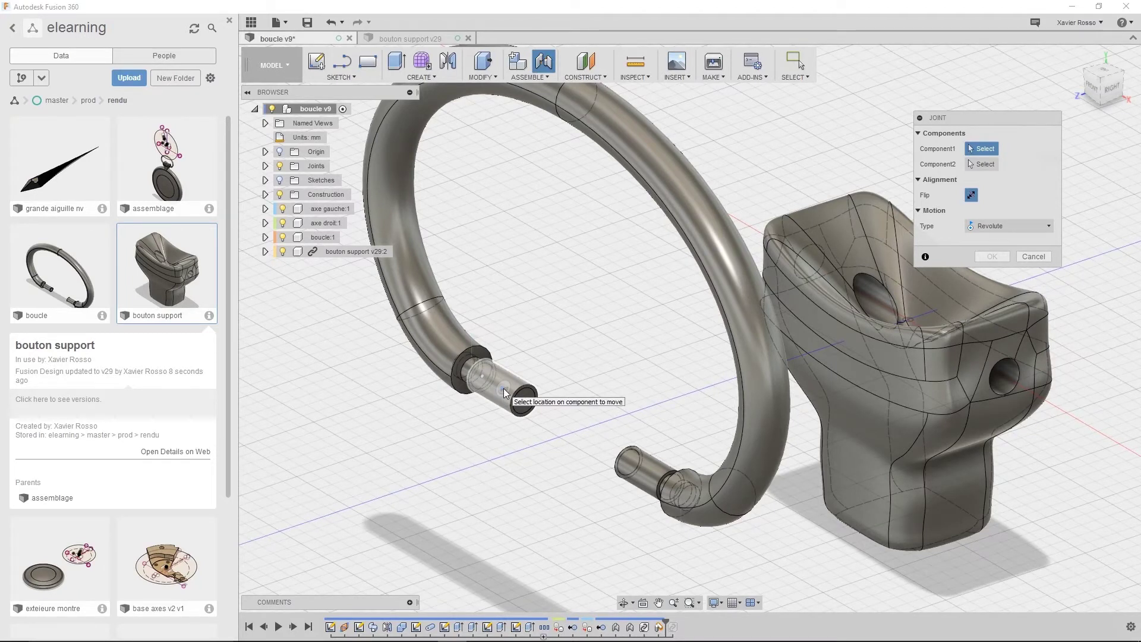
click(504, 387)
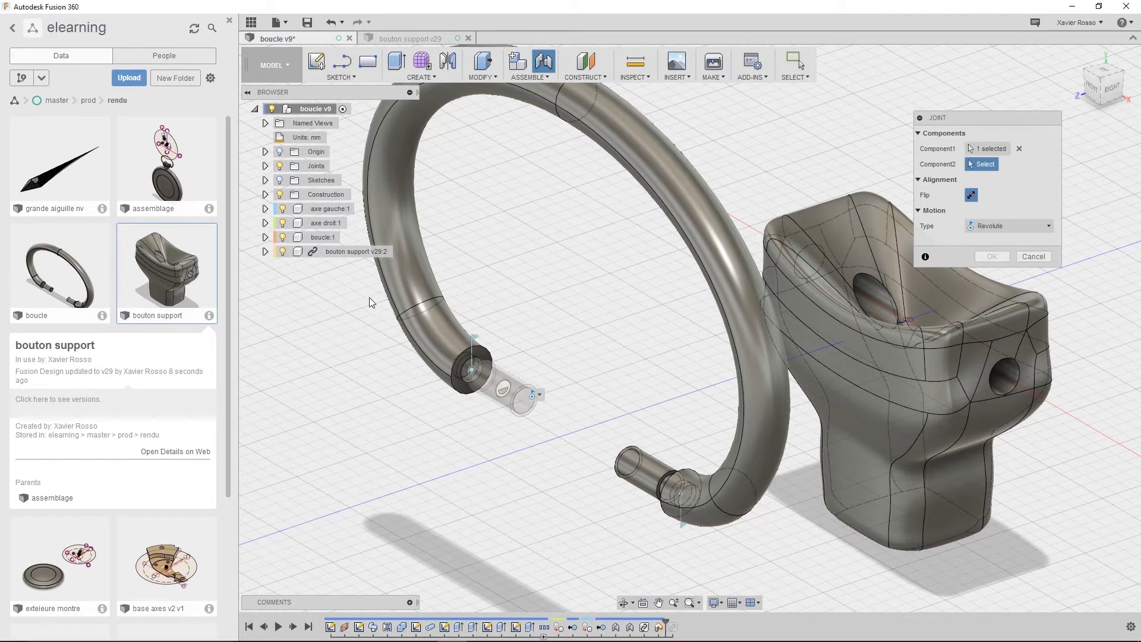
shift+middle_drag(409, 335, 469, 381)
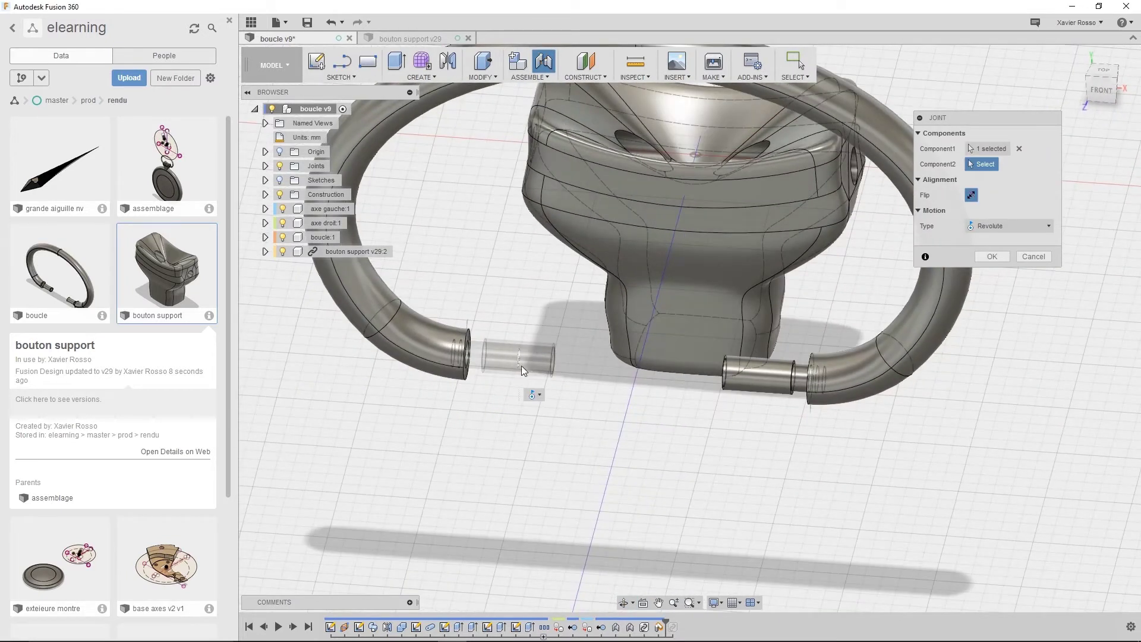
shift+middle_drag(689, 341, 553, 309)
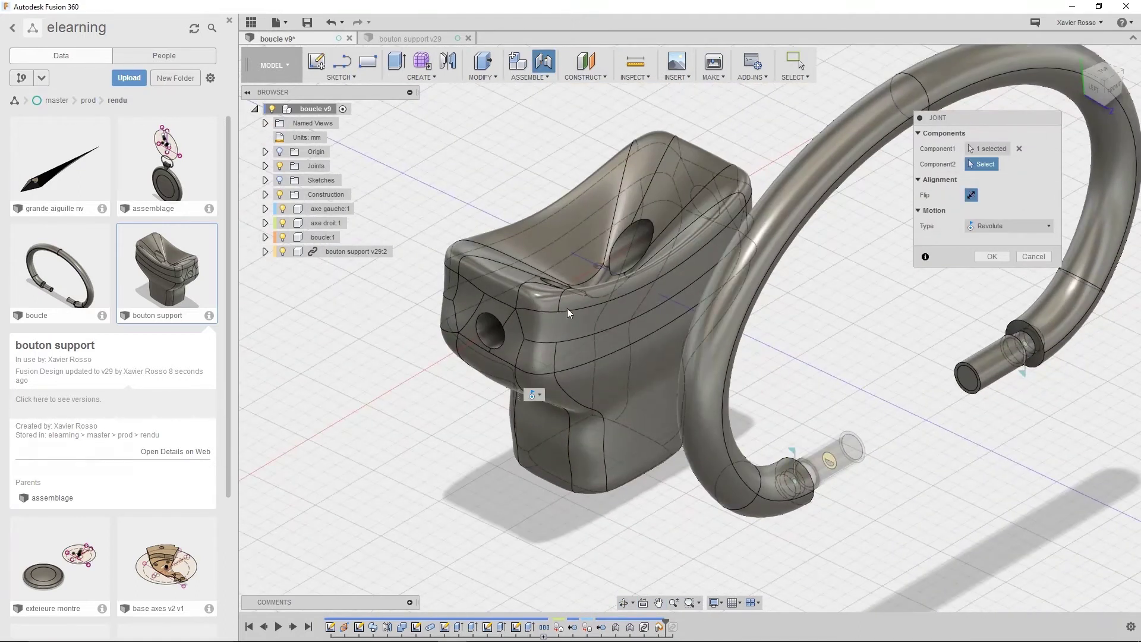
shift+middle_drag(526, 379, 688, 401)
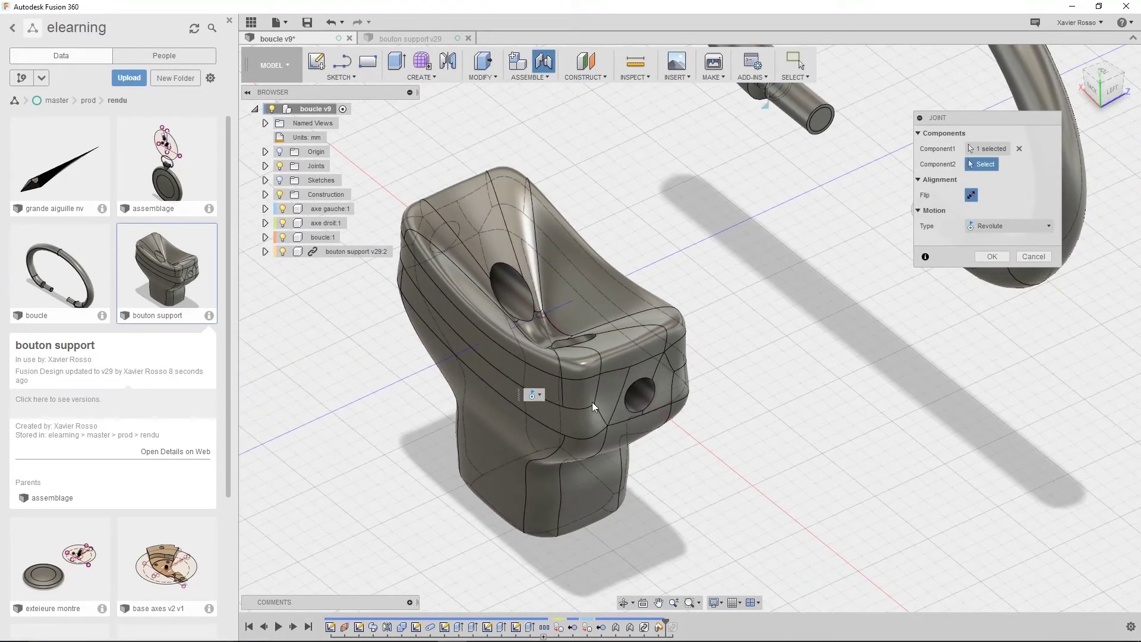
shift+middle_drag(739, 412, 747, 399)
scroll(624, 397, up, 5)
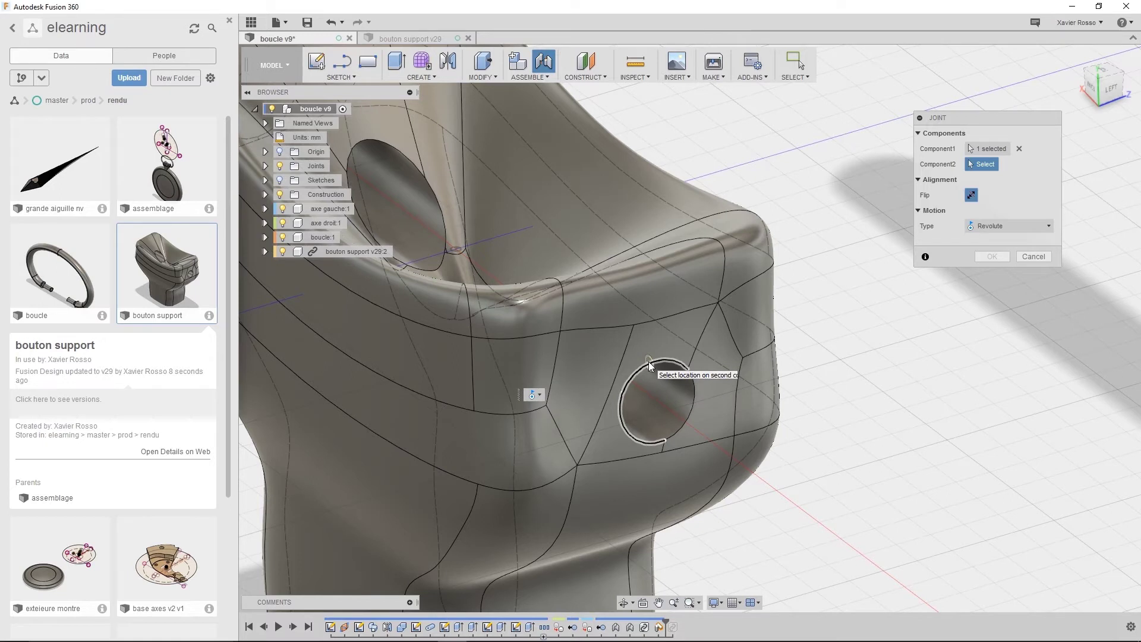
scroll(649, 367, down, 2)
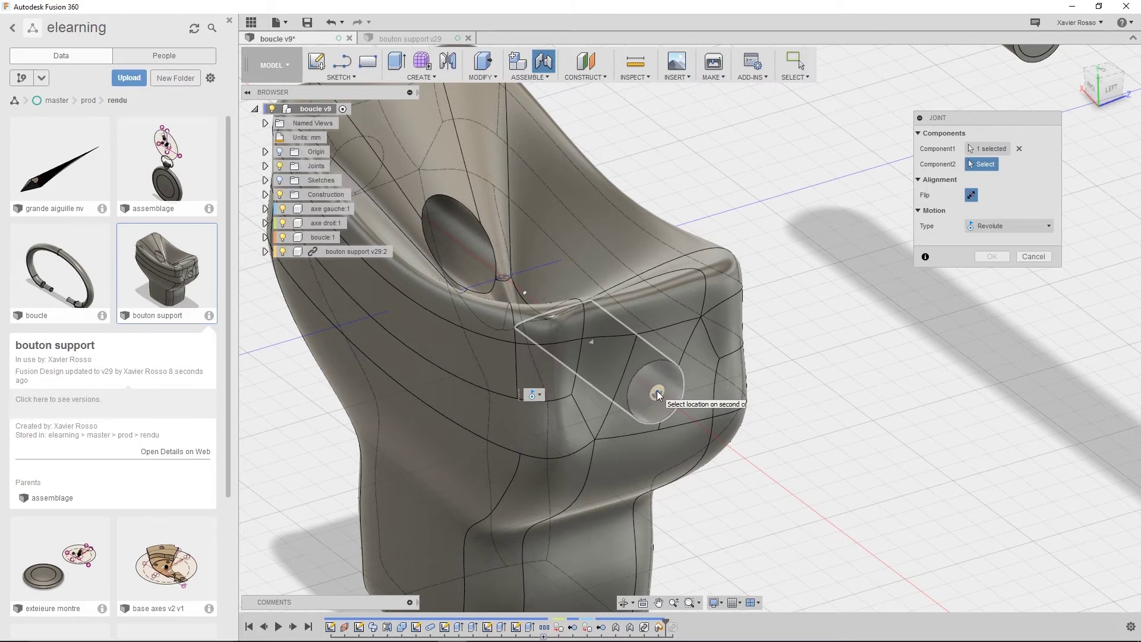
scroll(657, 394, down, 2)
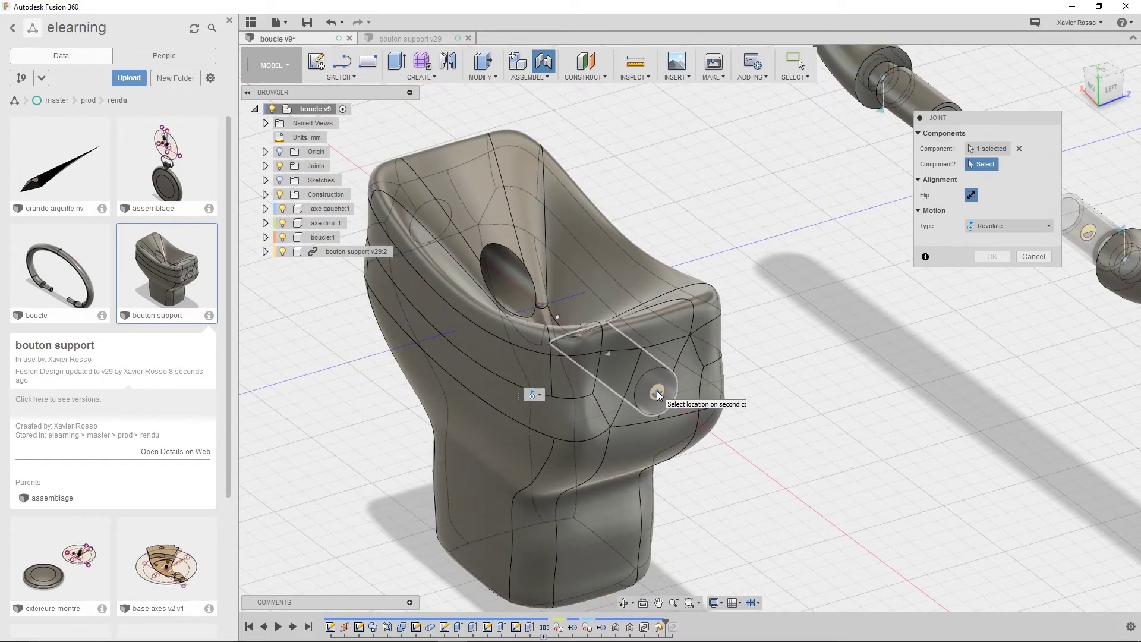
scroll(657, 394, down, 5)
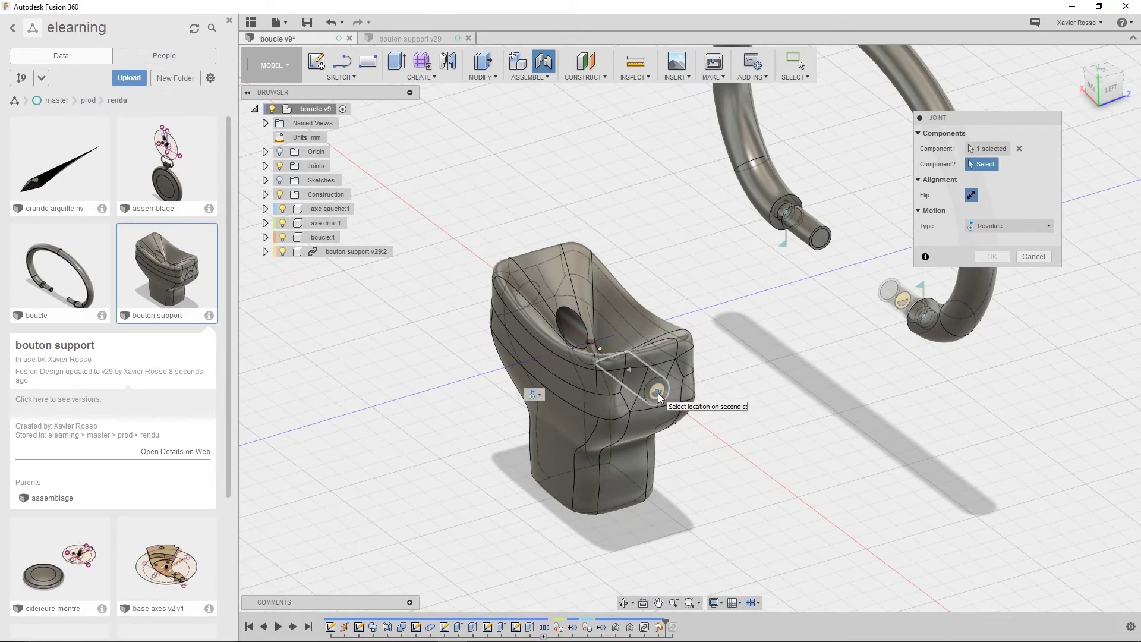
click(658, 393)
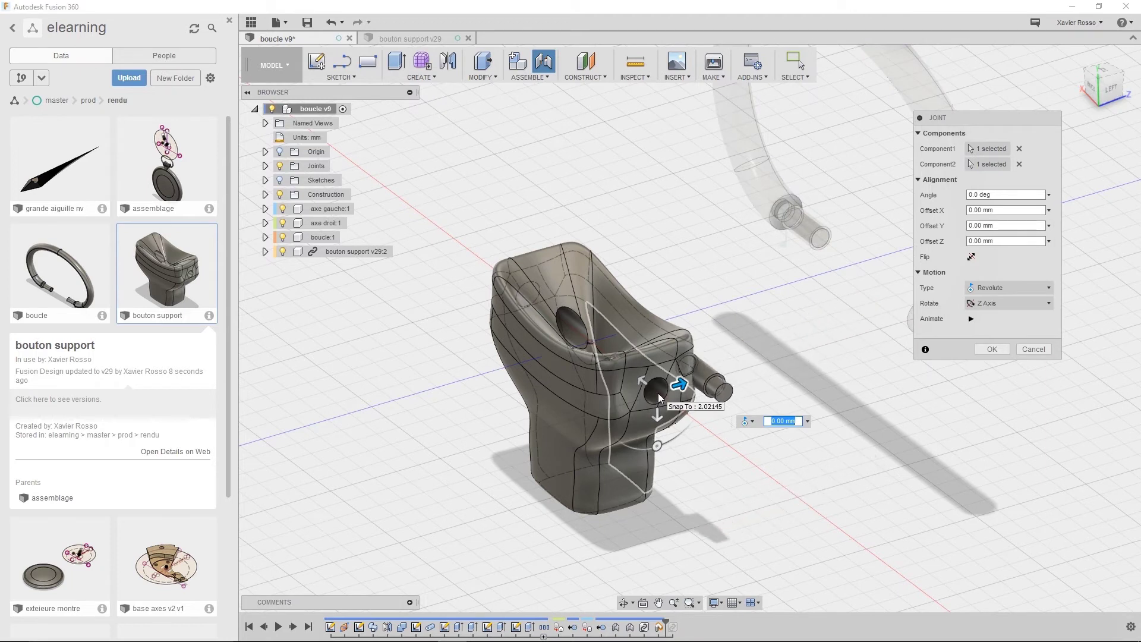
Try the X Axis as the revolute joint's rotation axis, and return the rotation to the Z Axis
scroll(666, 402, up, 3)
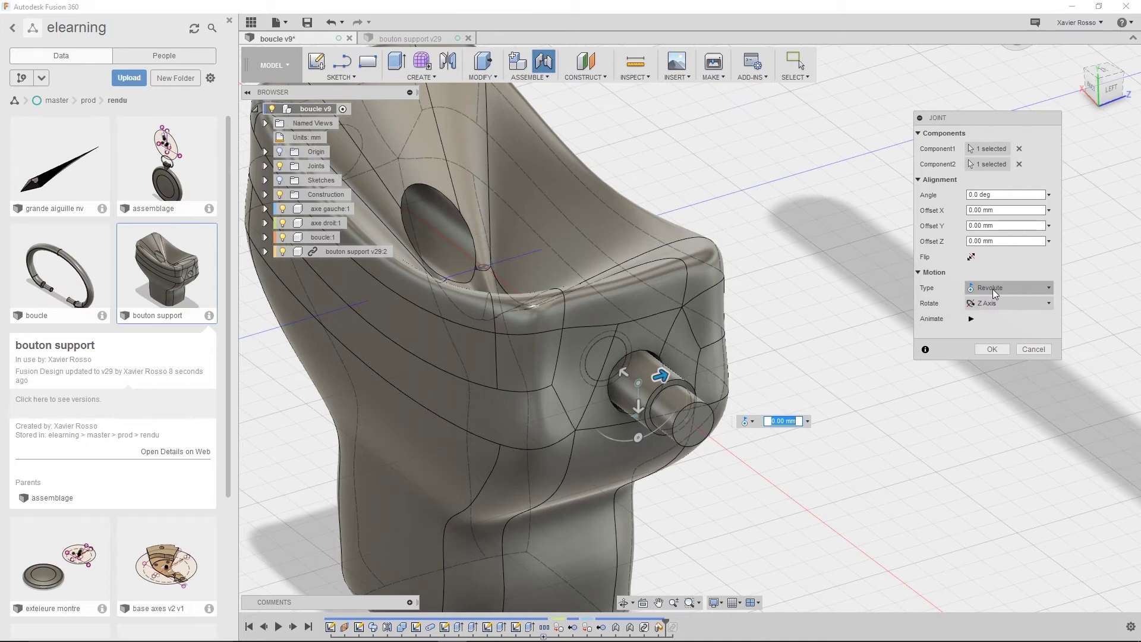
click(982, 309)
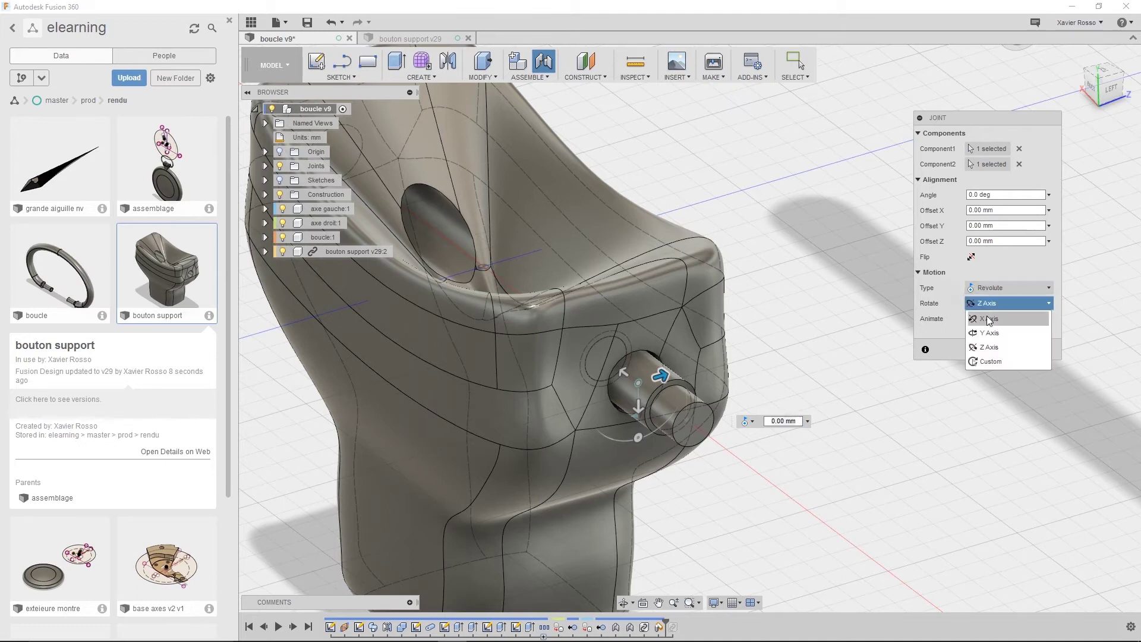
click(989, 328)
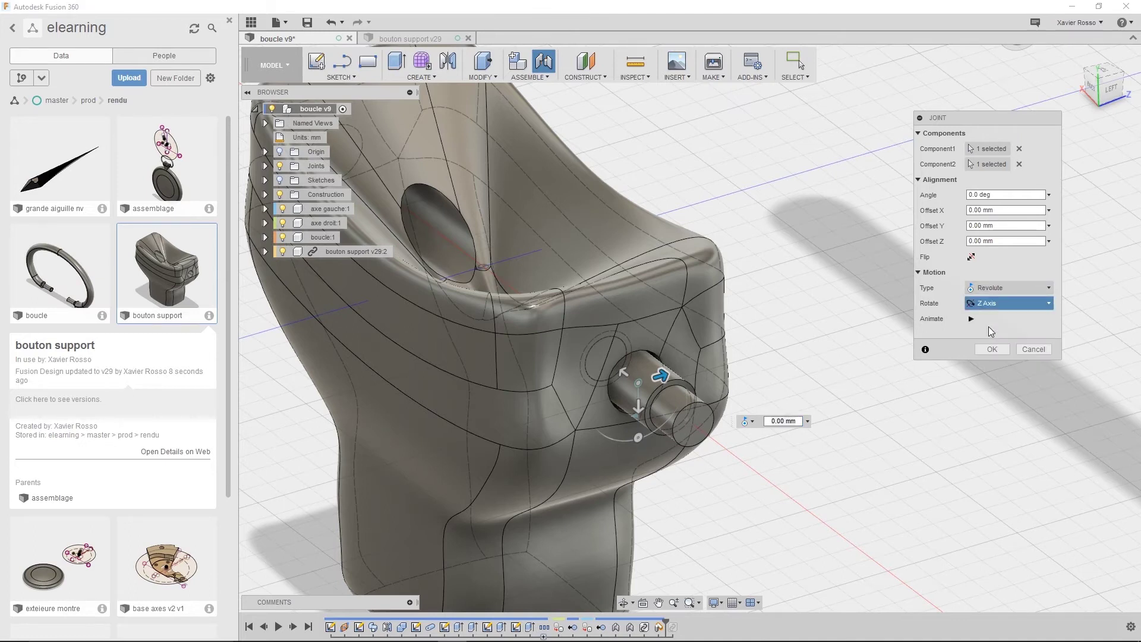
click(1004, 302)
click(986, 323)
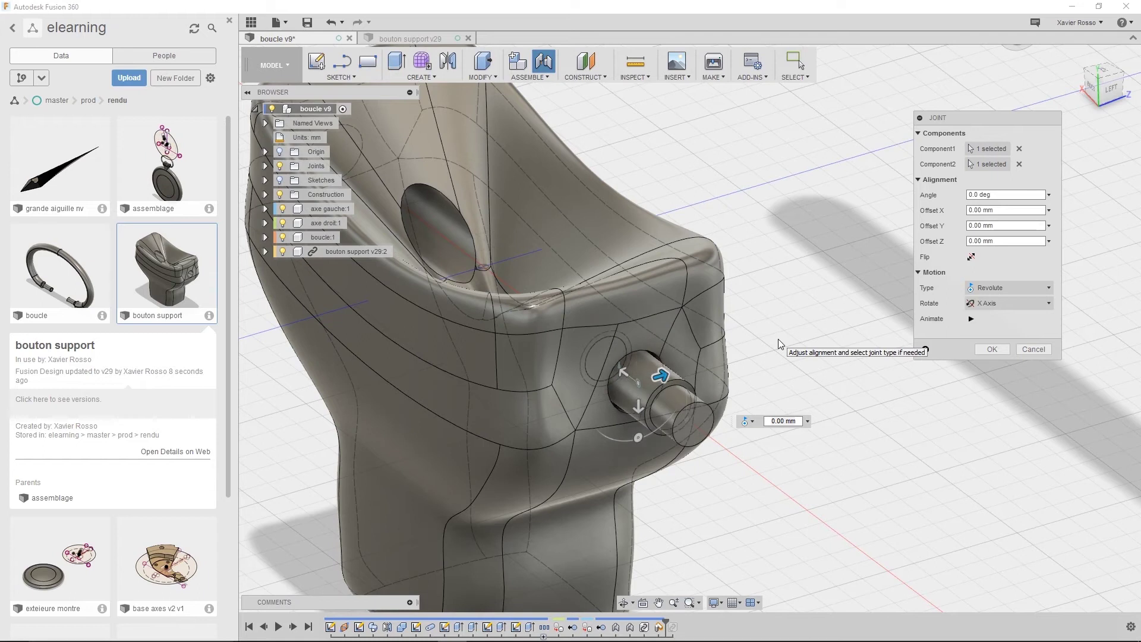
click(989, 303)
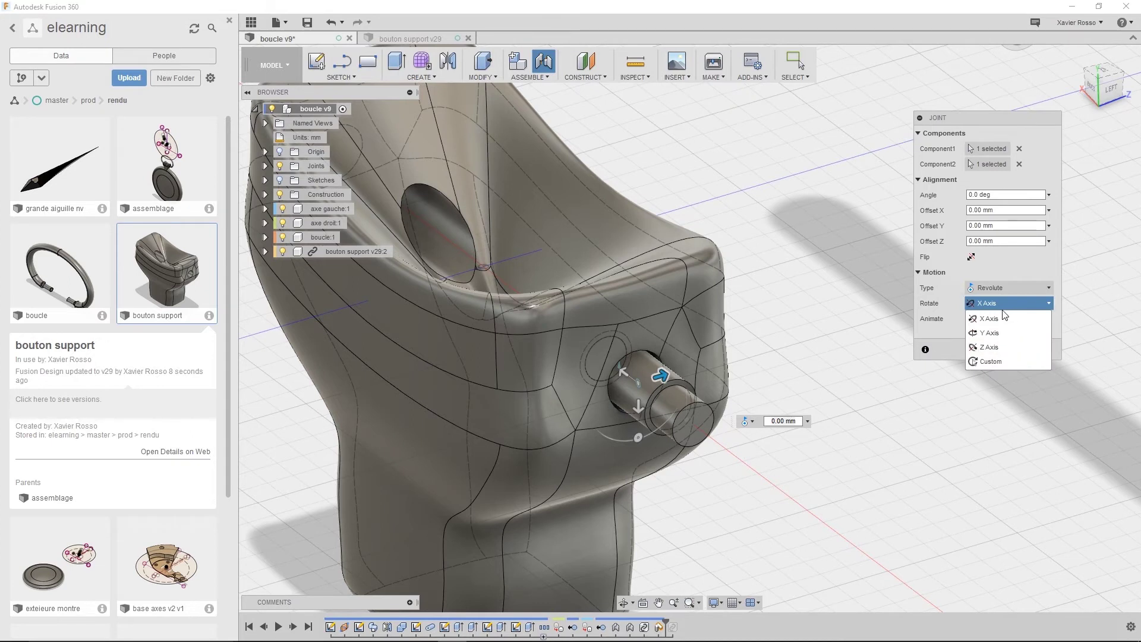
click(989, 348)
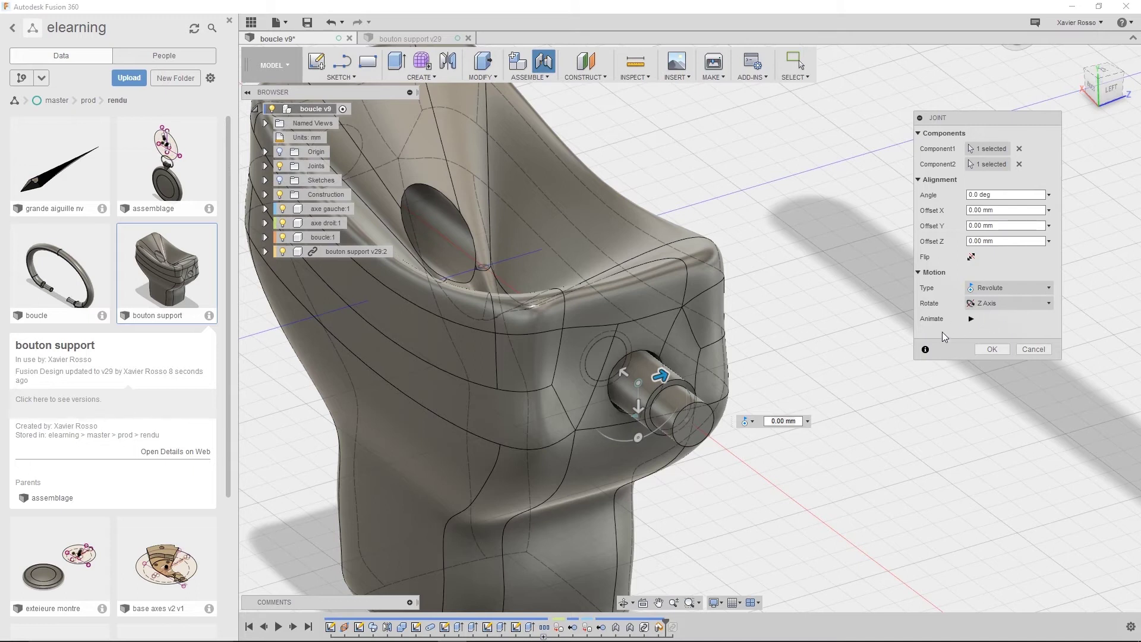
Animate the joint to preview its motion, and create it as a Revolute joint about the Z Axis
click(972, 319)
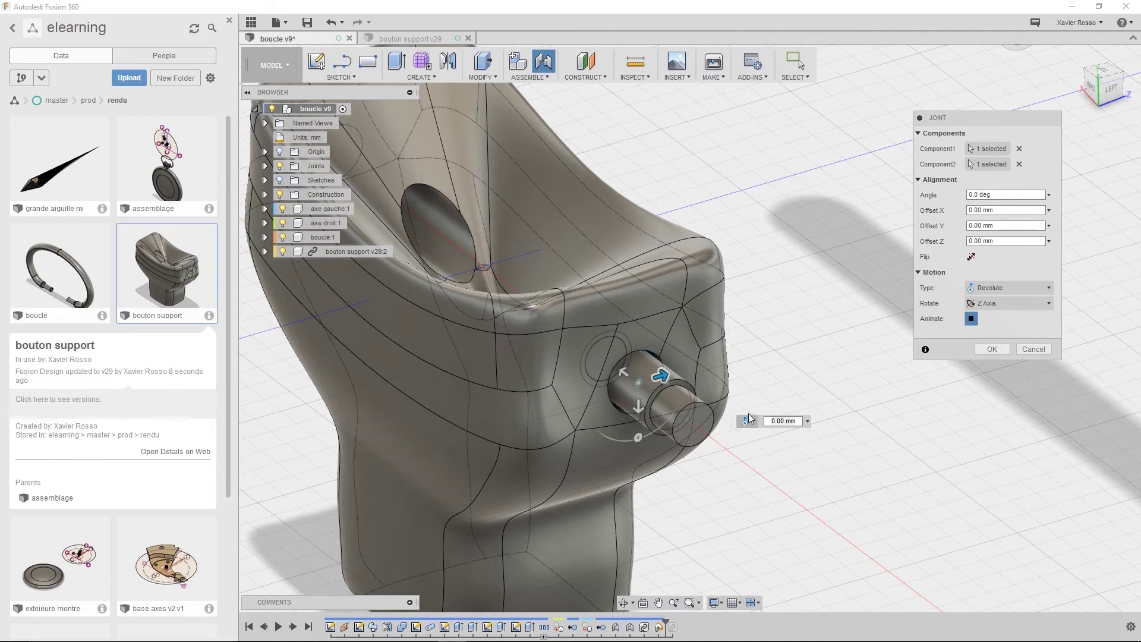
click(986, 291)
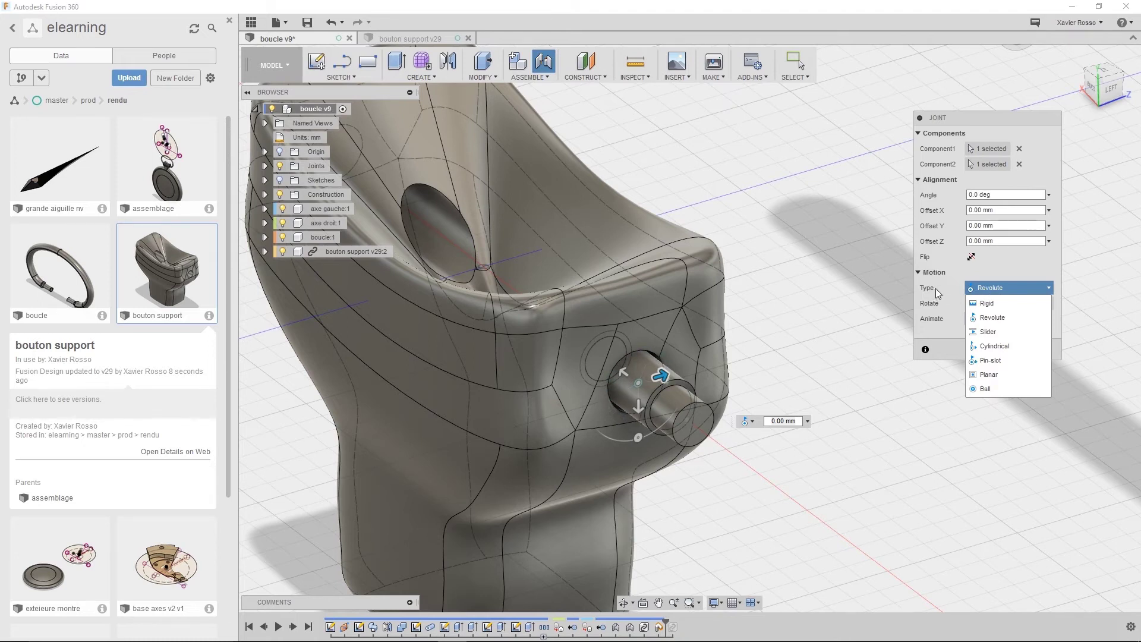
click(997, 255)
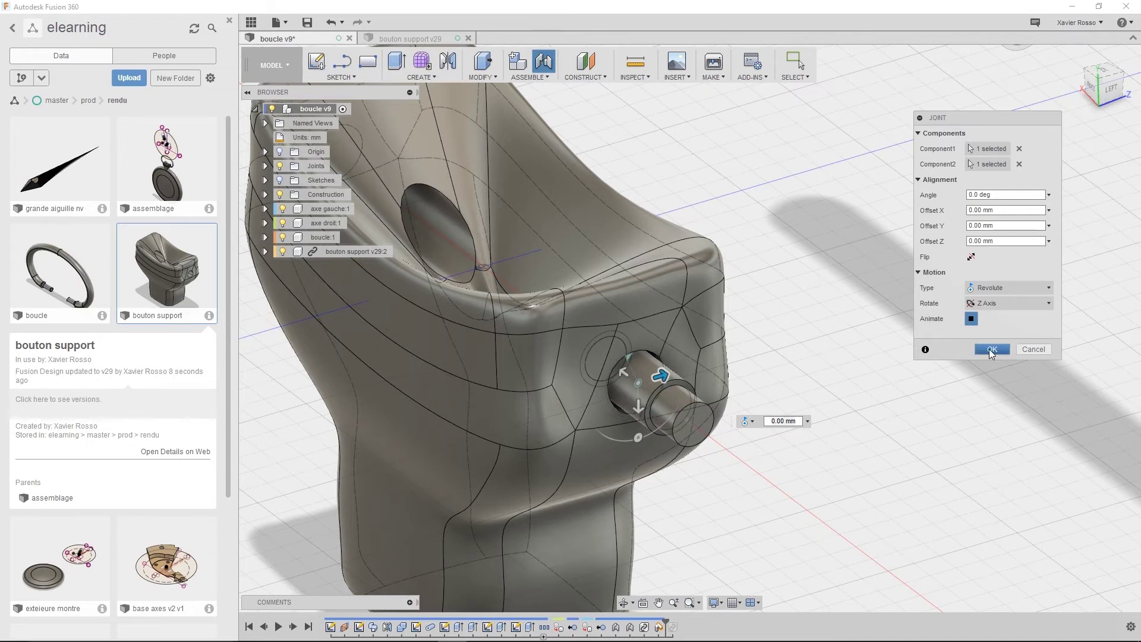
scroll(660, 391, down, 6)
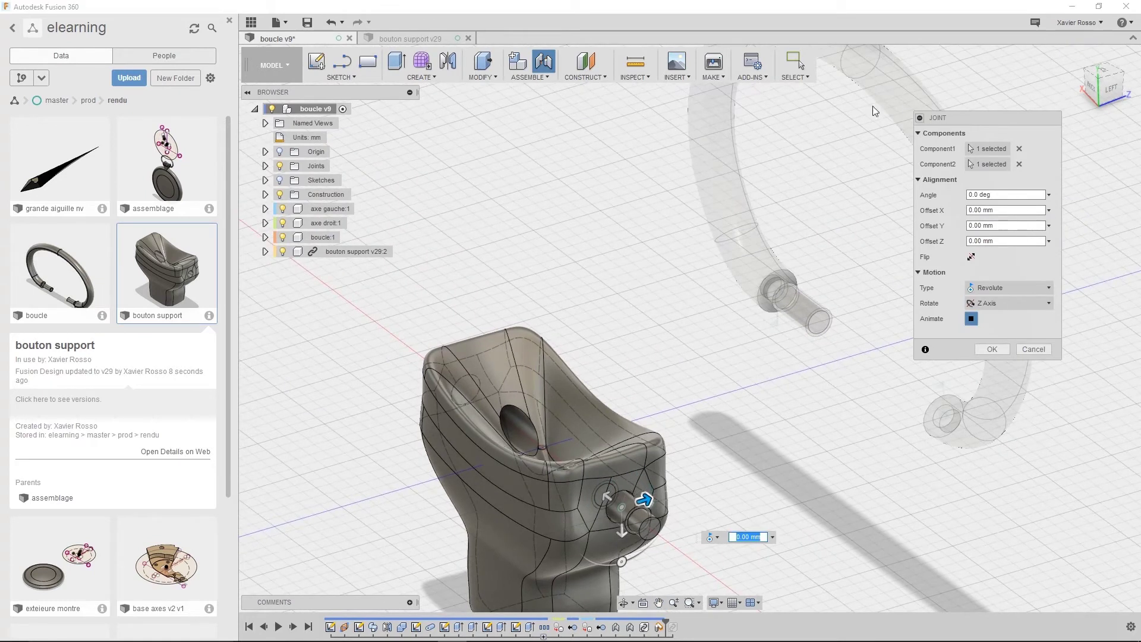
click(992, 349)
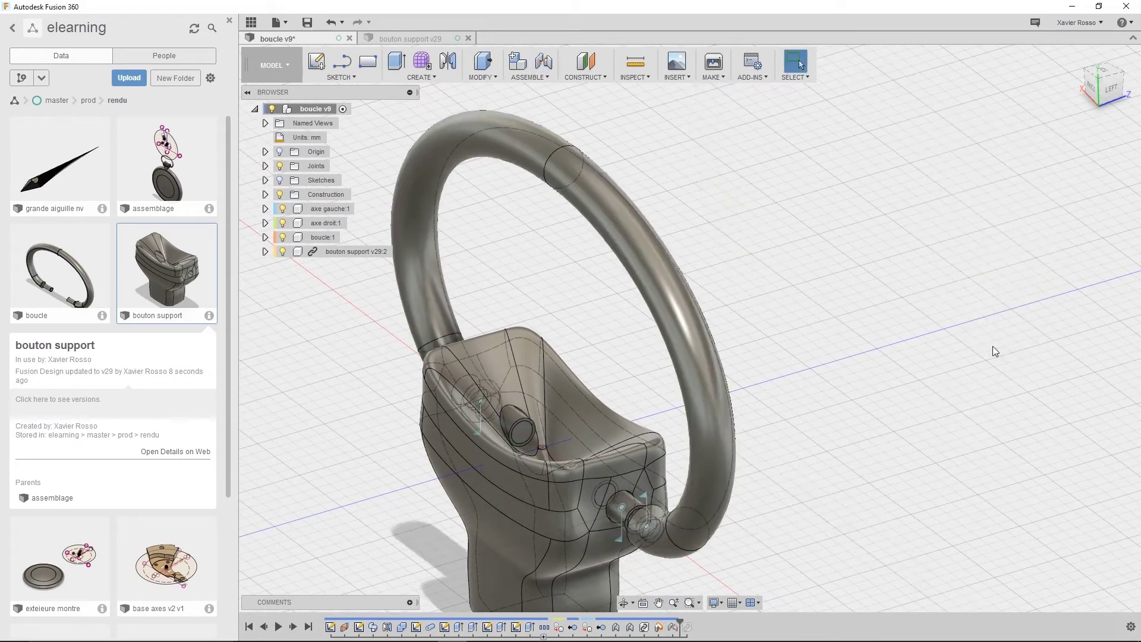
Edit the revolute joint between the ring's pin and bouton support, and offset it about 1.50 mm along Z
middle_drag(889, 369, 774, 357)
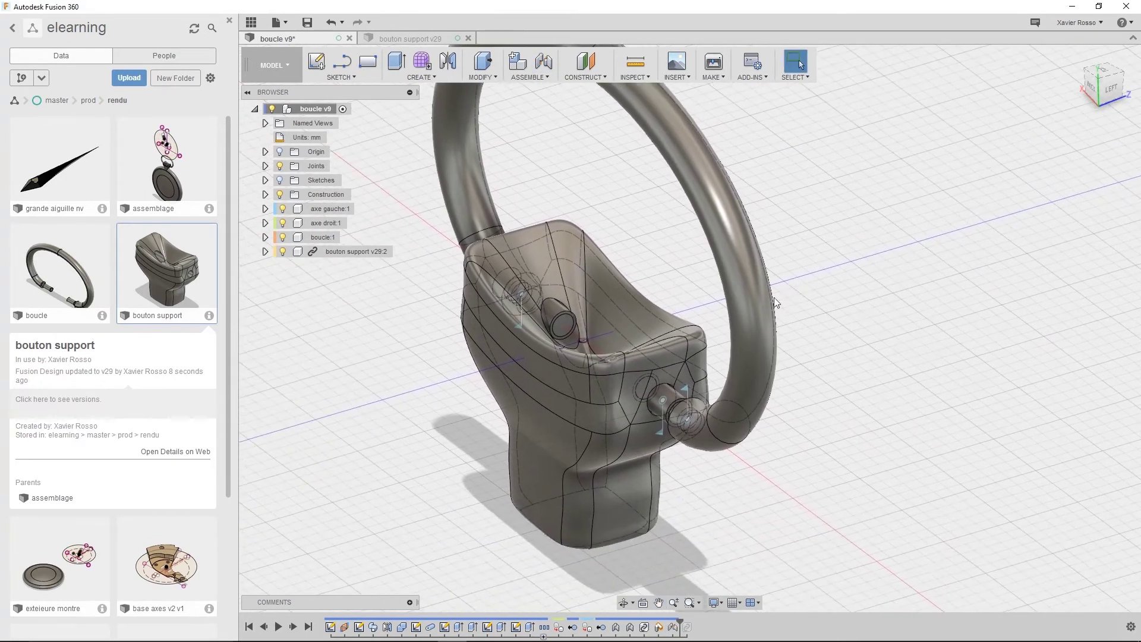
shift+middle_drag(665, 433, 737, 443)
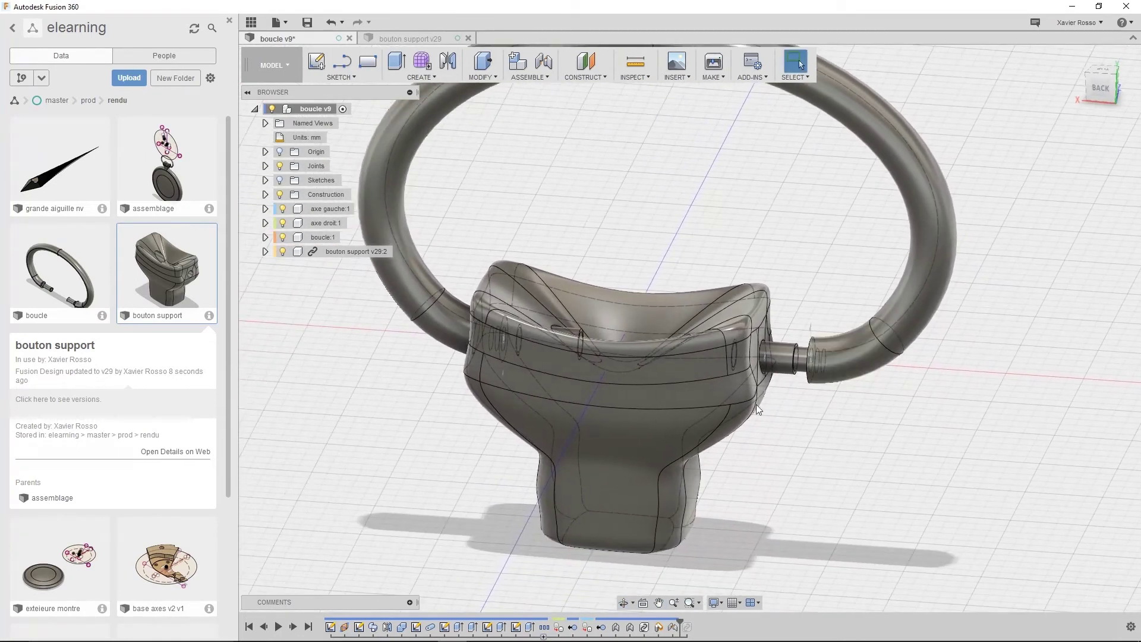
scroll(729, 430, up, 3)
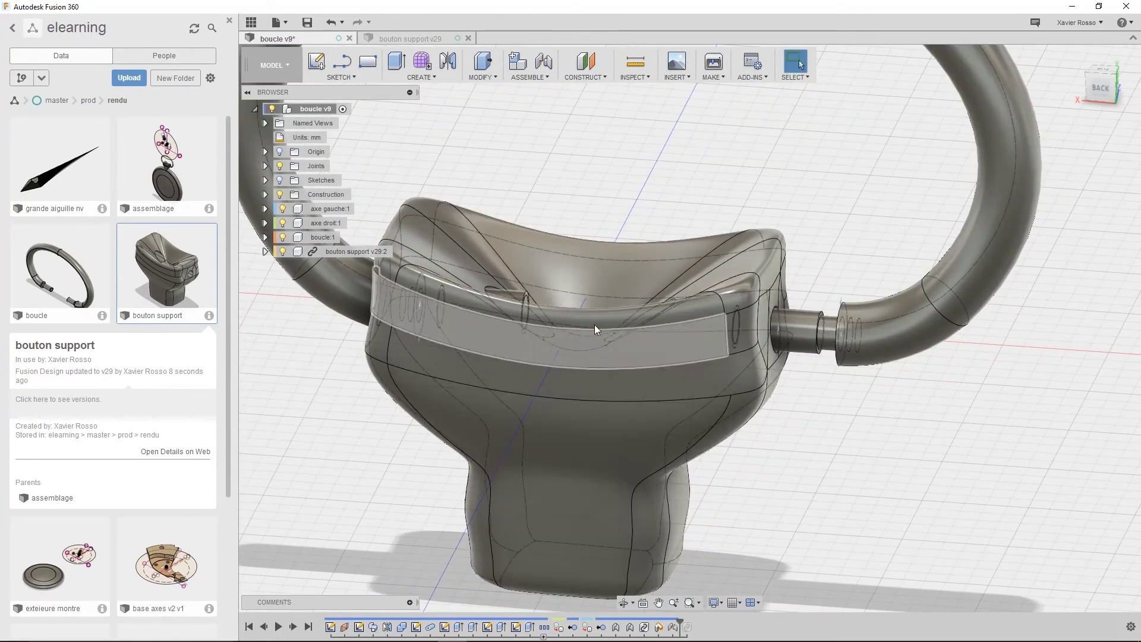
middle_drag(619, 297, 746, 361)
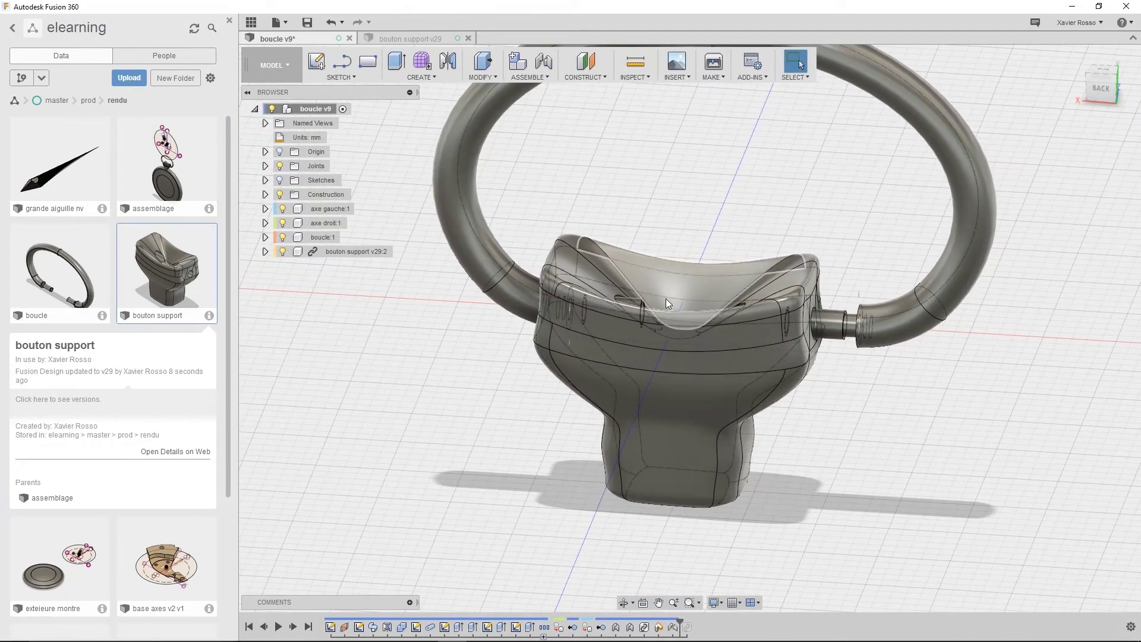
scroll(665, 298, up, 3)
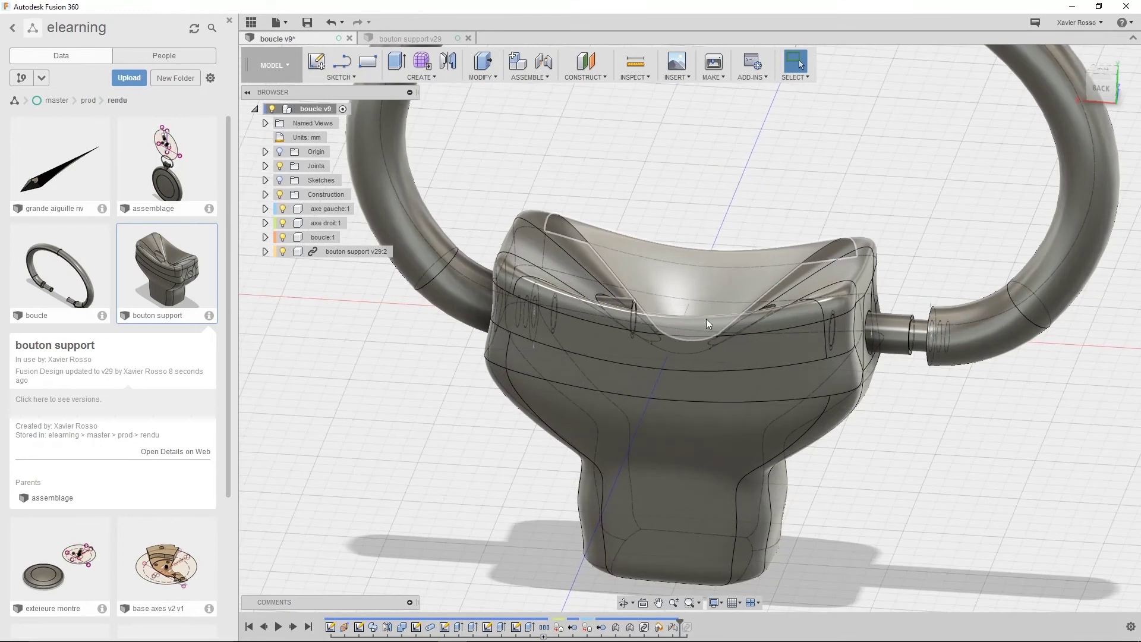
double_click(675, 629)
shift+middle_drag(857, 420, 783, 439)
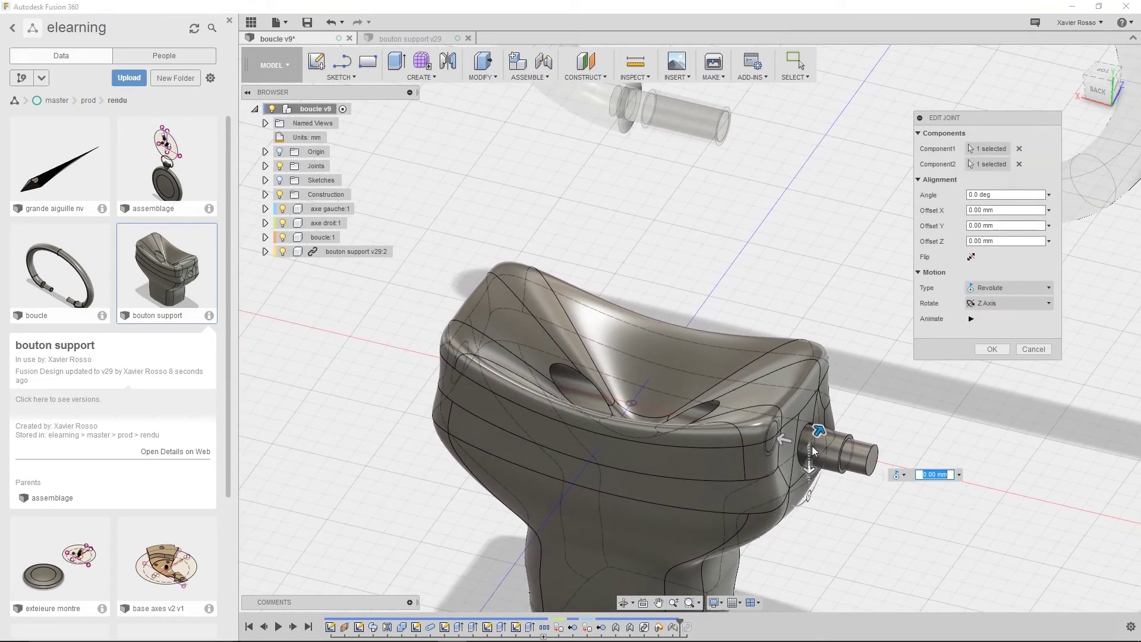
mouse_move(783, 439)
mouse_down()
mouse_move(744, 433)
mouse_move(763, 434)
mouse_up()
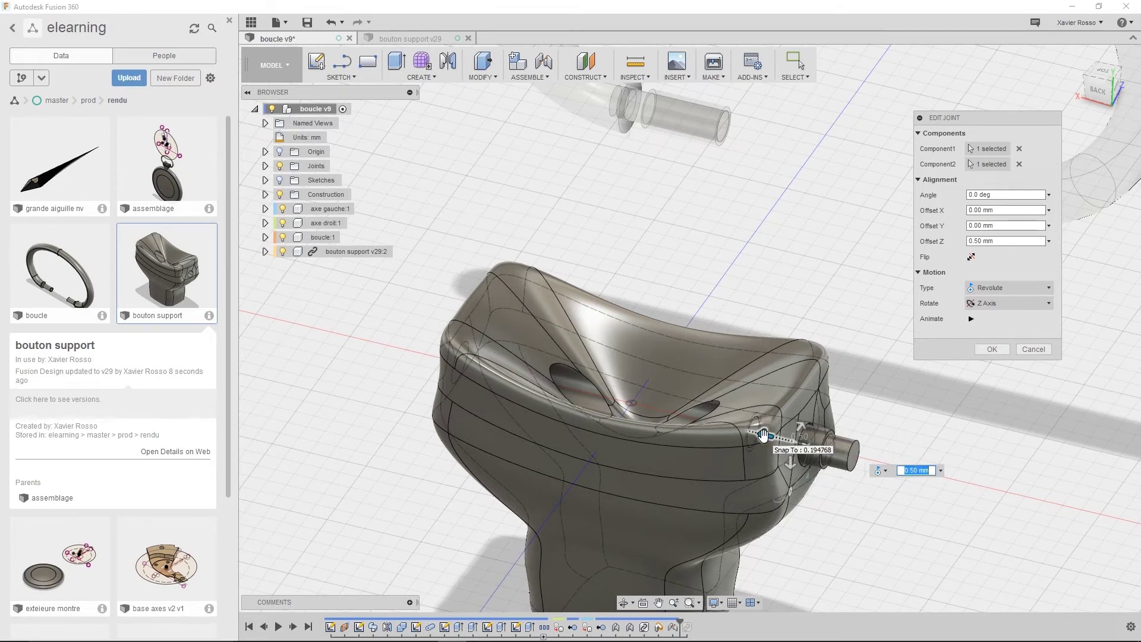
drag(763, 435, 732, 428)
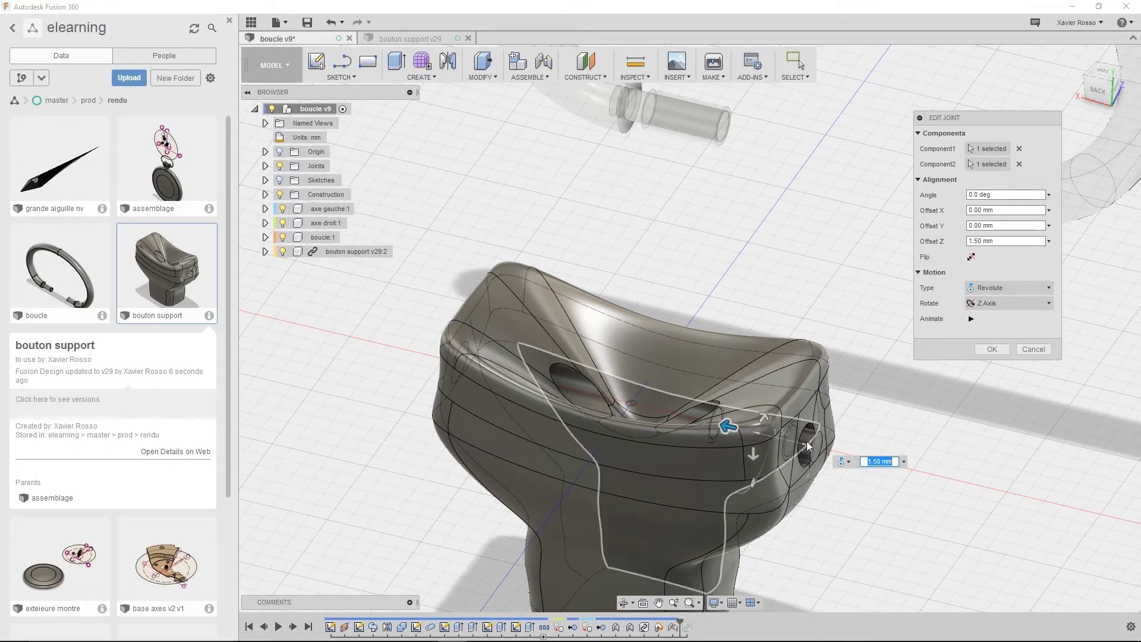
Refine the joint's Z offset to 1.30 mm so the pin sits in the support's hole, and accept the edit
scroll(808, 460, up, 2)
scroll(807, 466, up, 1)
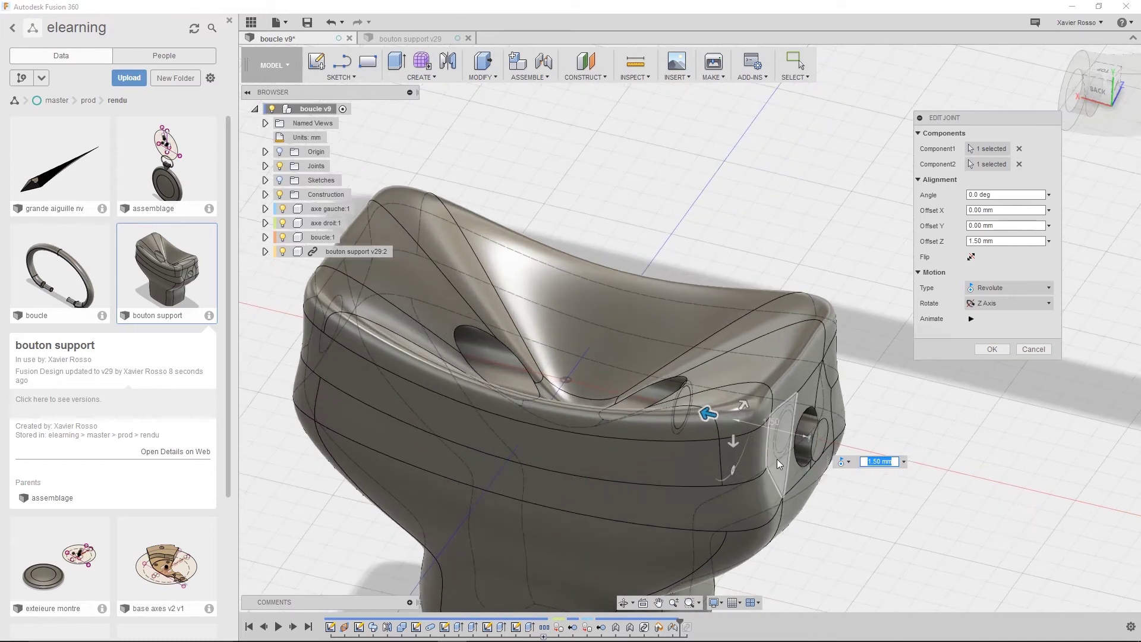
drag(707, 413, 718, 411)
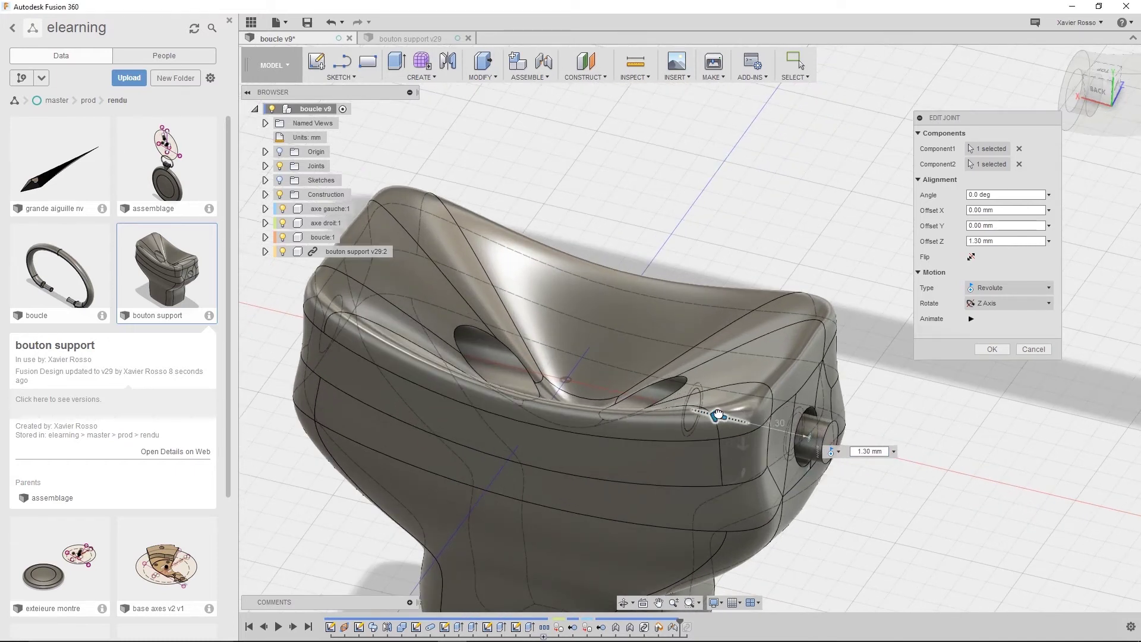
scroll(717, 411, up, 2)
shift+middle_drag(711, 447, 700, 436)
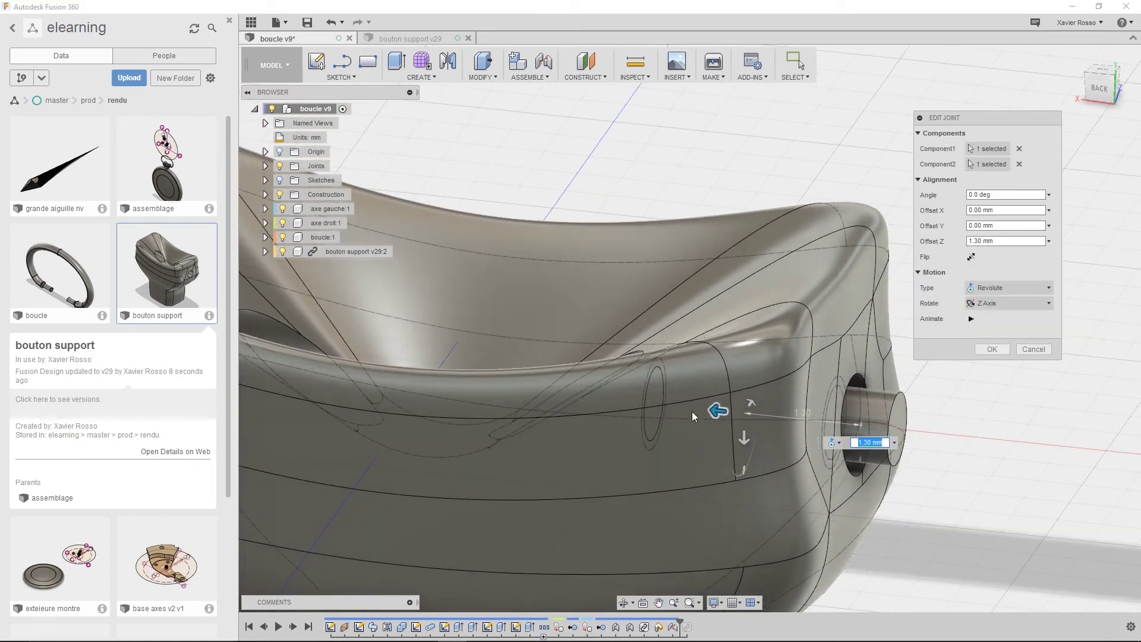
scroll(722, 463, down, 3)
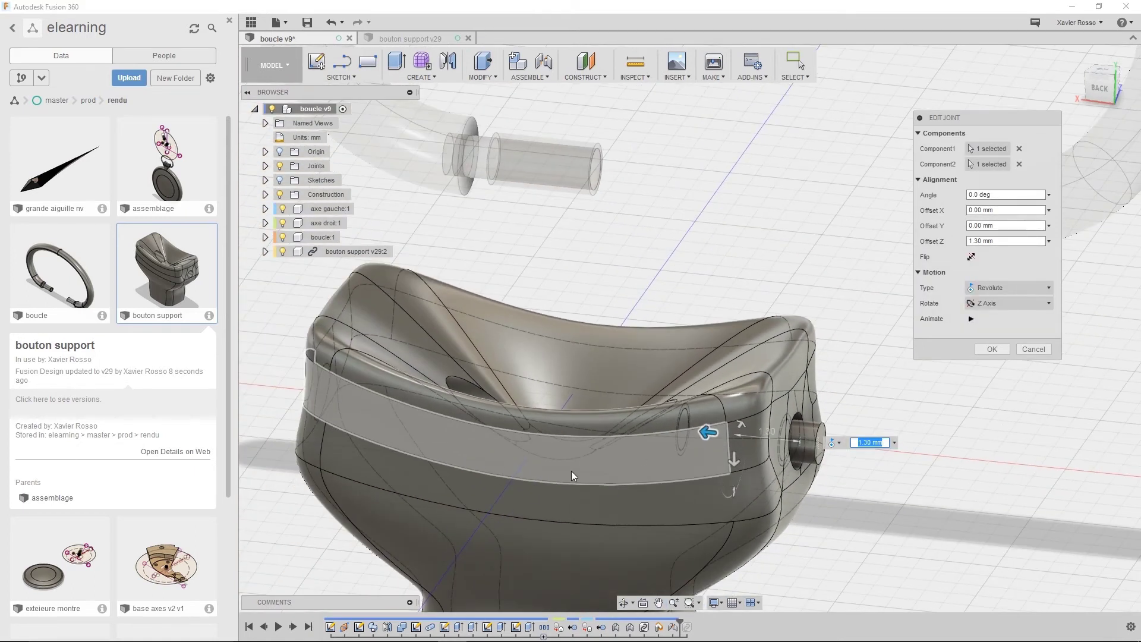
middle_drag(572, 475, 775, 390)
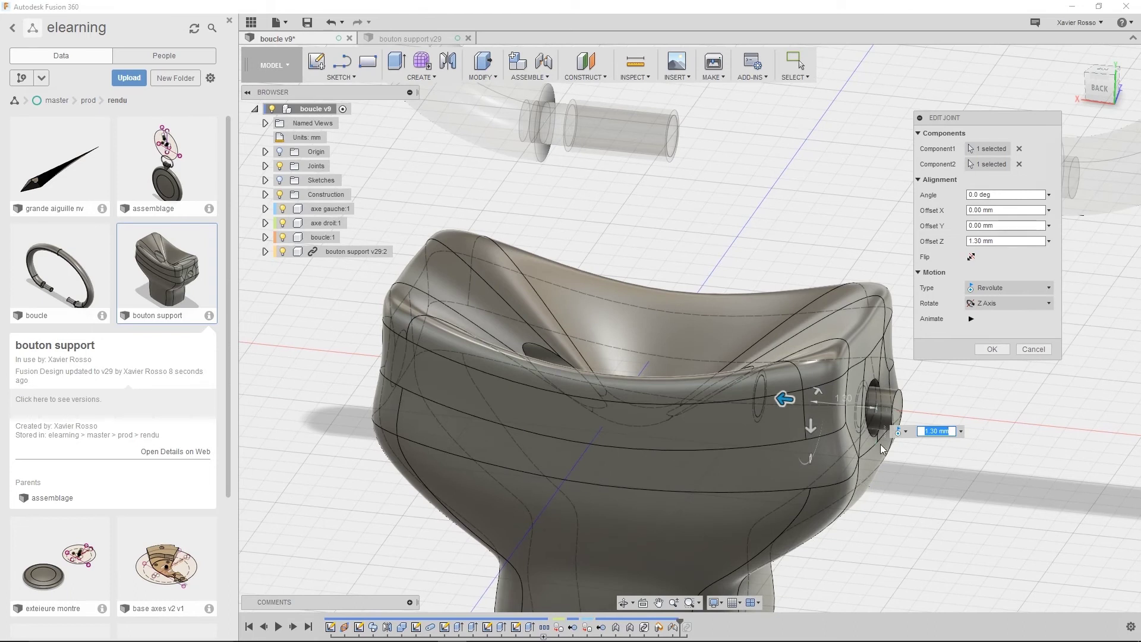
scroll(667, 451, down, 2)
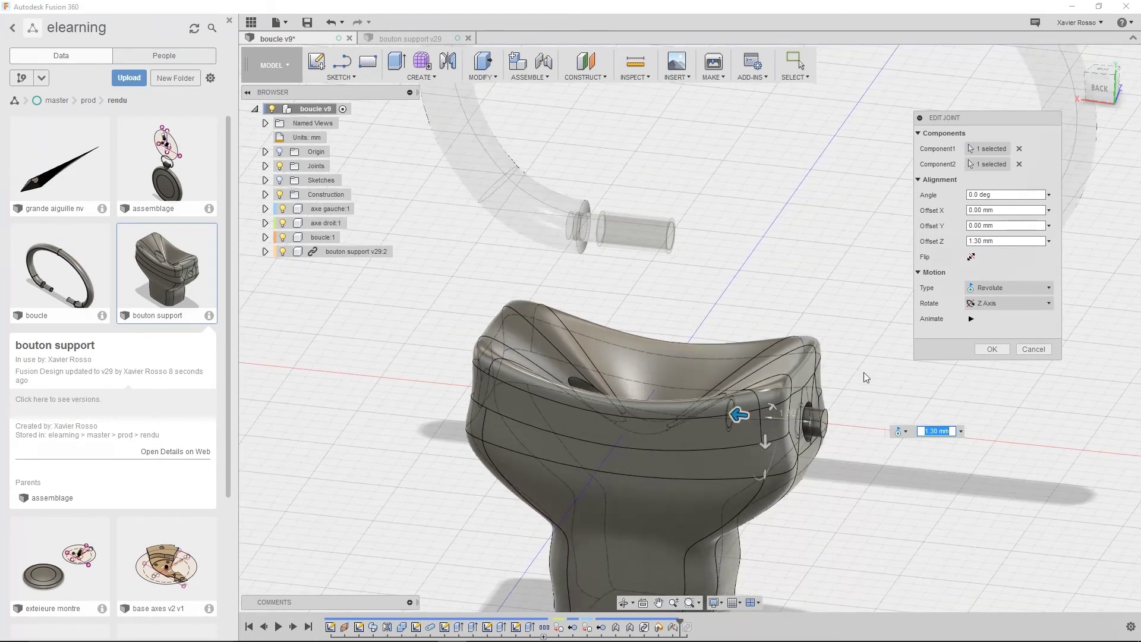
click(991, 350)
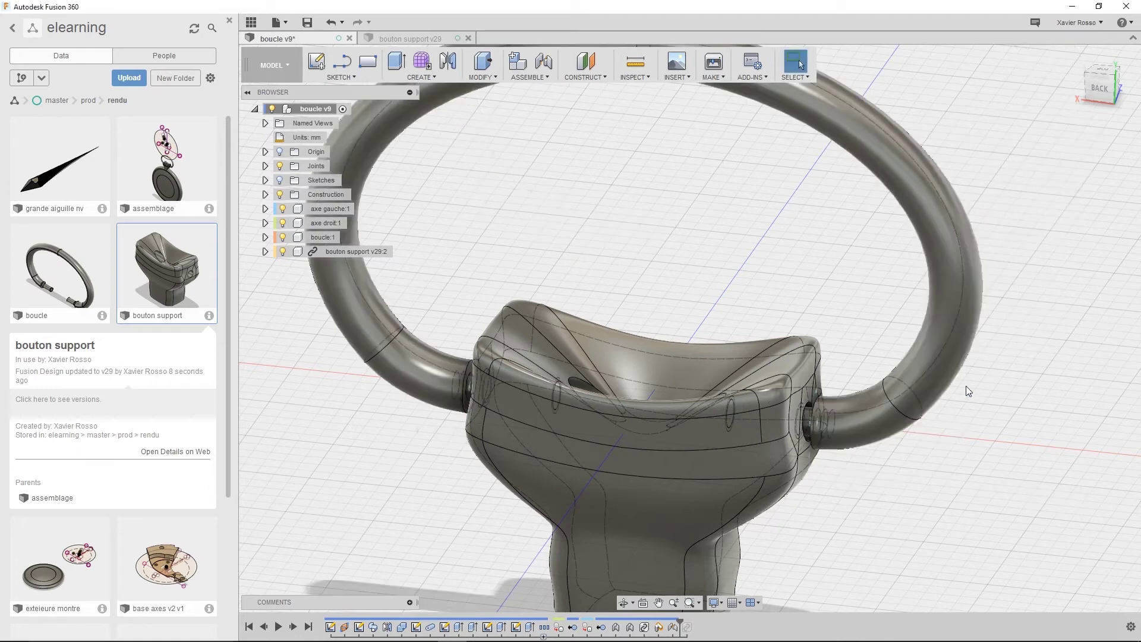
Save the boucle design as a new version with the description "User Saved"
scroll(643, 319, up, 4)
shift+middle_drag(643, 320, 618, 507)
scroll(618, 507, down, 5)
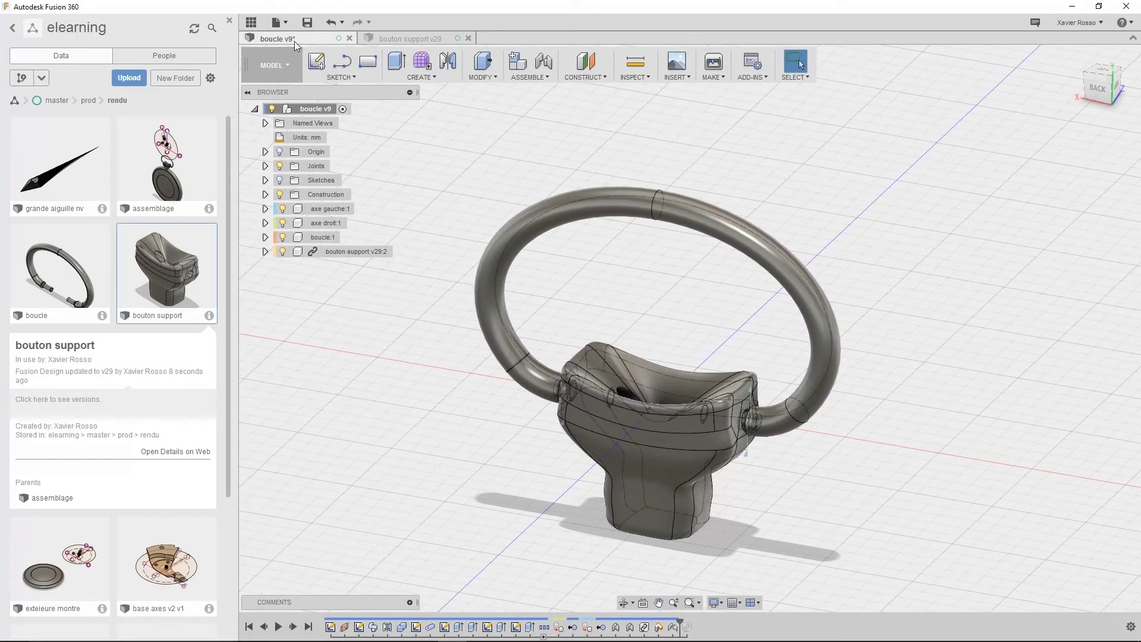
click(305, 23)
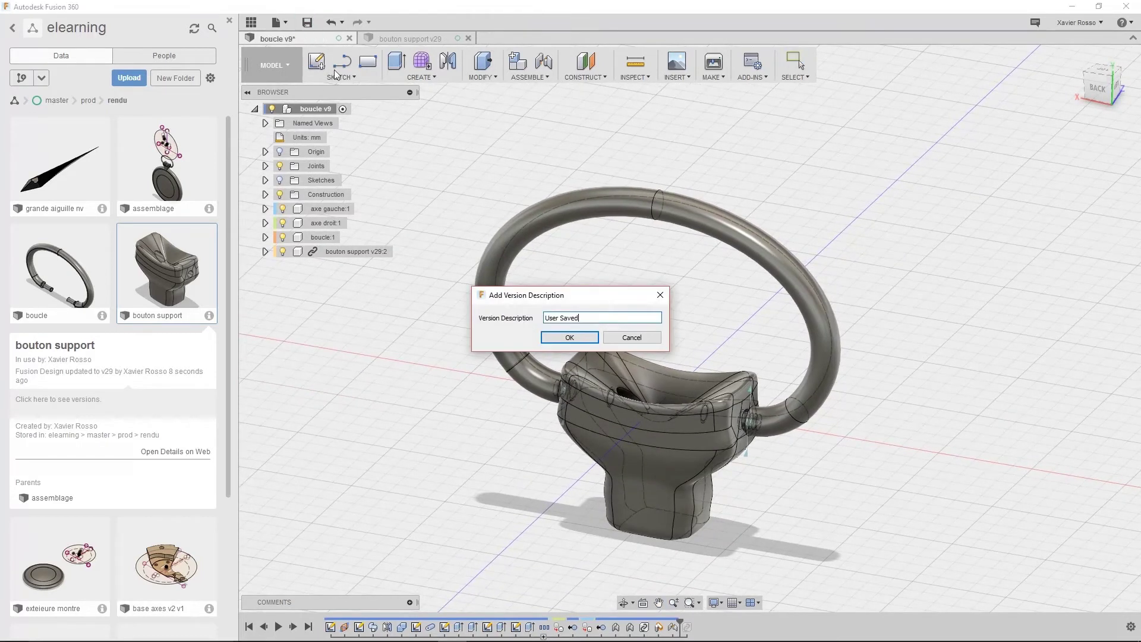
click(572, 338)
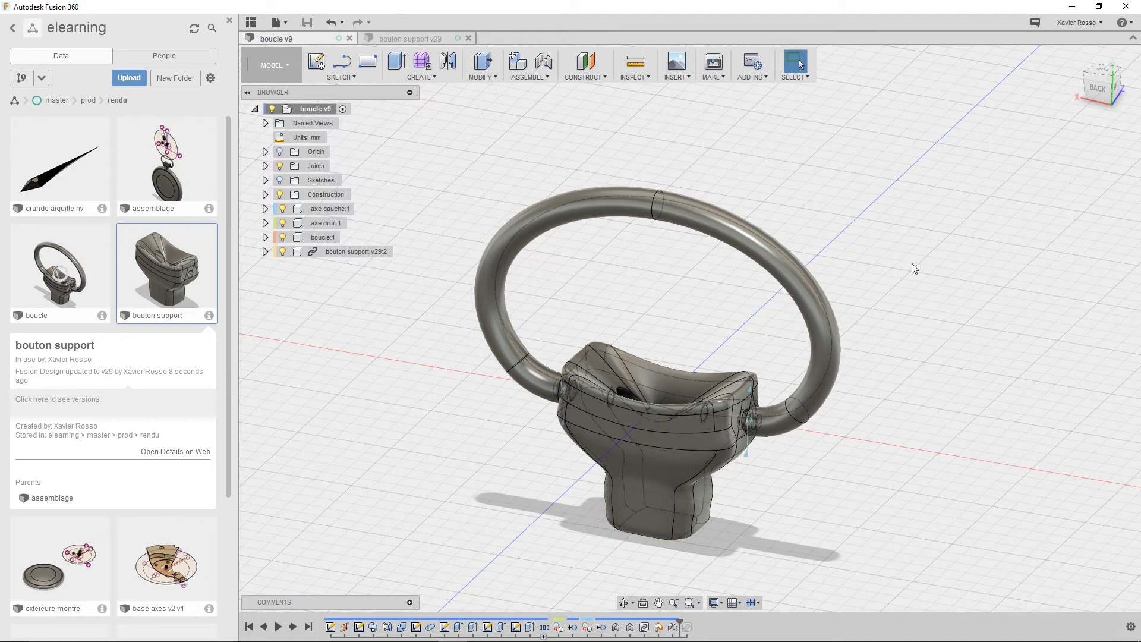
Drive the joint between the ring and bouton support to test its rotation, and finish with the rotation at 0 deg
middle_drag(704, 363, 726, 338)
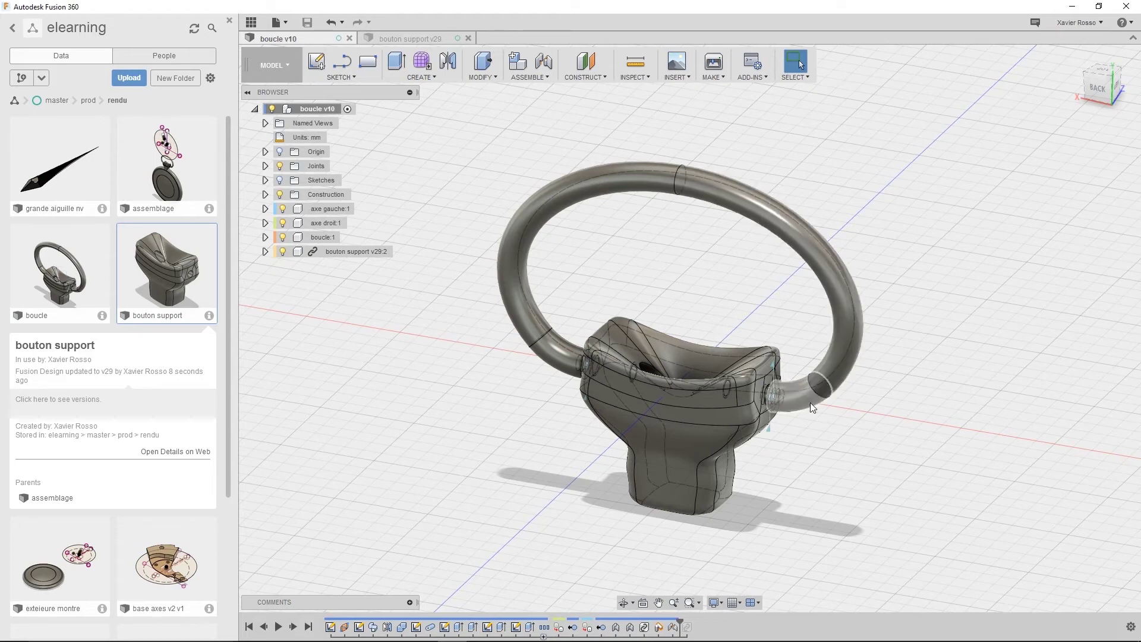
shift+middle_drag(811, 401, 762, 439)
scroll(761, 439, up, 2)
click(748, 427)
shift+middle_drag(779, 454, 789, 456)
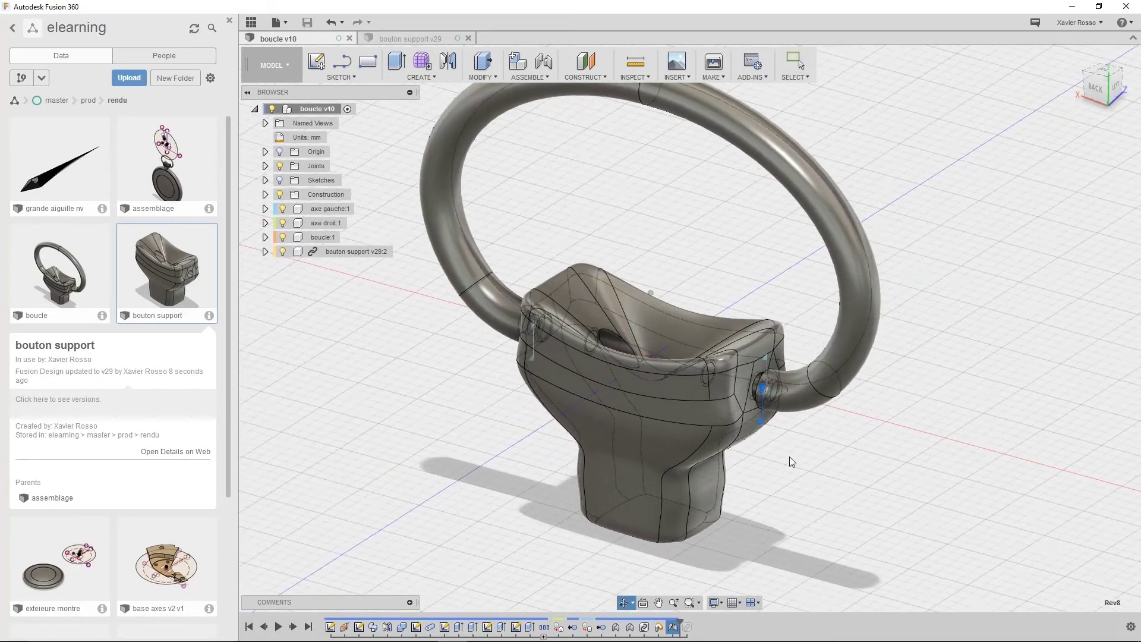
right_click(761, 419)
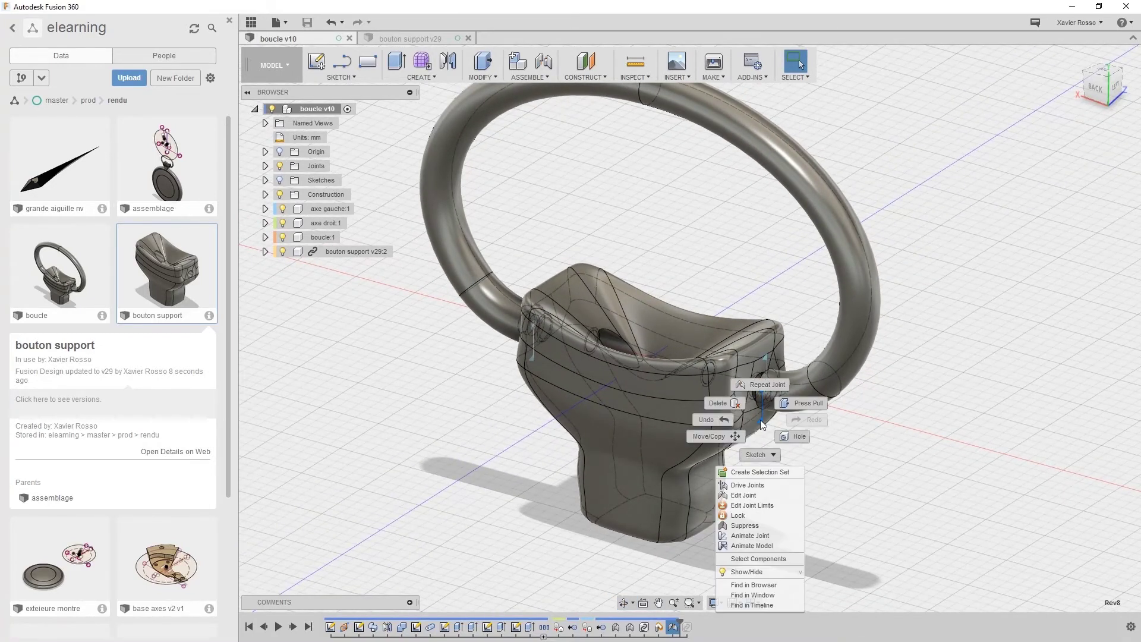
click(745, 485)
drag(763, 445, 808, 302)
mouse_move(729, 427)
mouse_down()
mouse_move(772, 275)
mouse_move(889, 296)
mouse_move(843, 501)
mouse_move(736, 479)
mouse_move(718, 418)
mouse_up()
scroll(671, 316, down, 2)
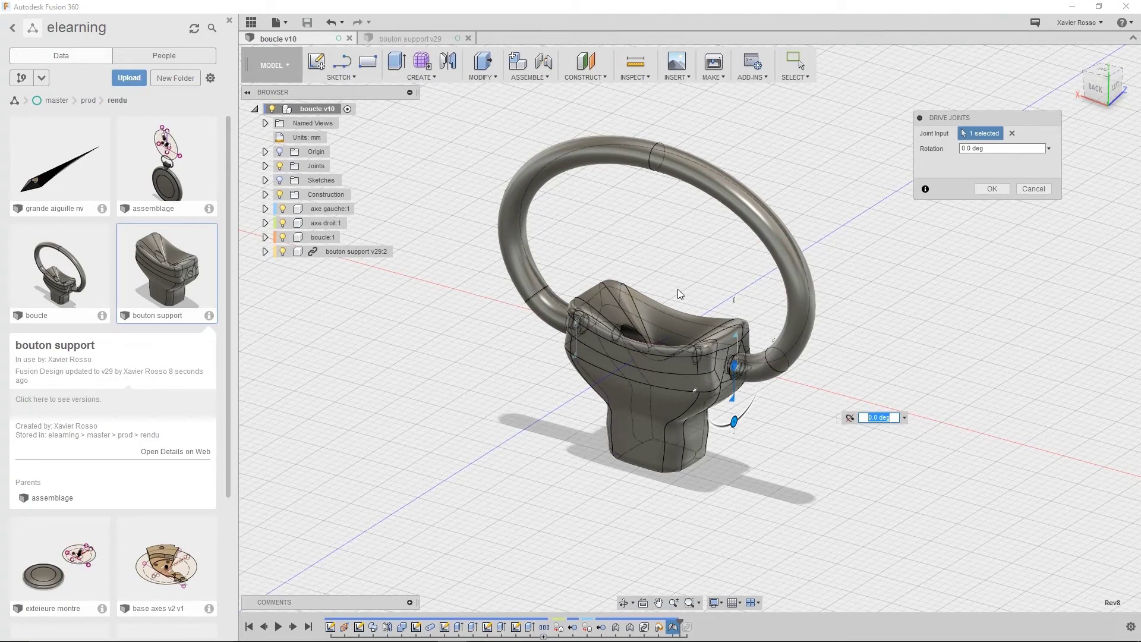
click(992, 188)
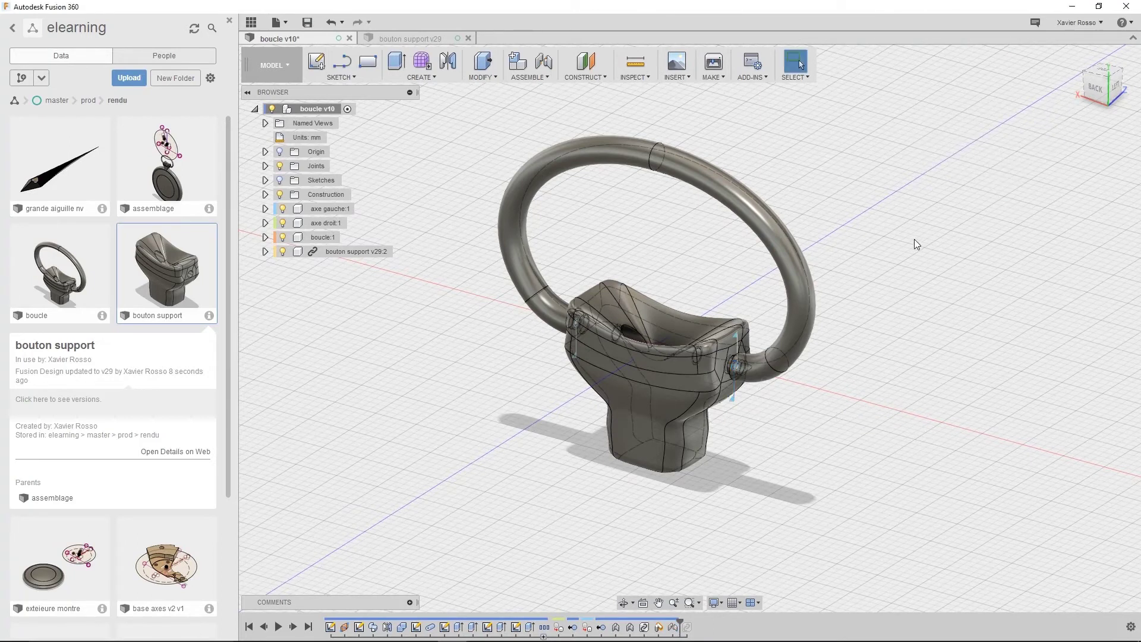
Insert couvercle montre into the current boucle design and rotate it upright to line up with bouton support
shift+middle_drag(700, 316, 711, 197)
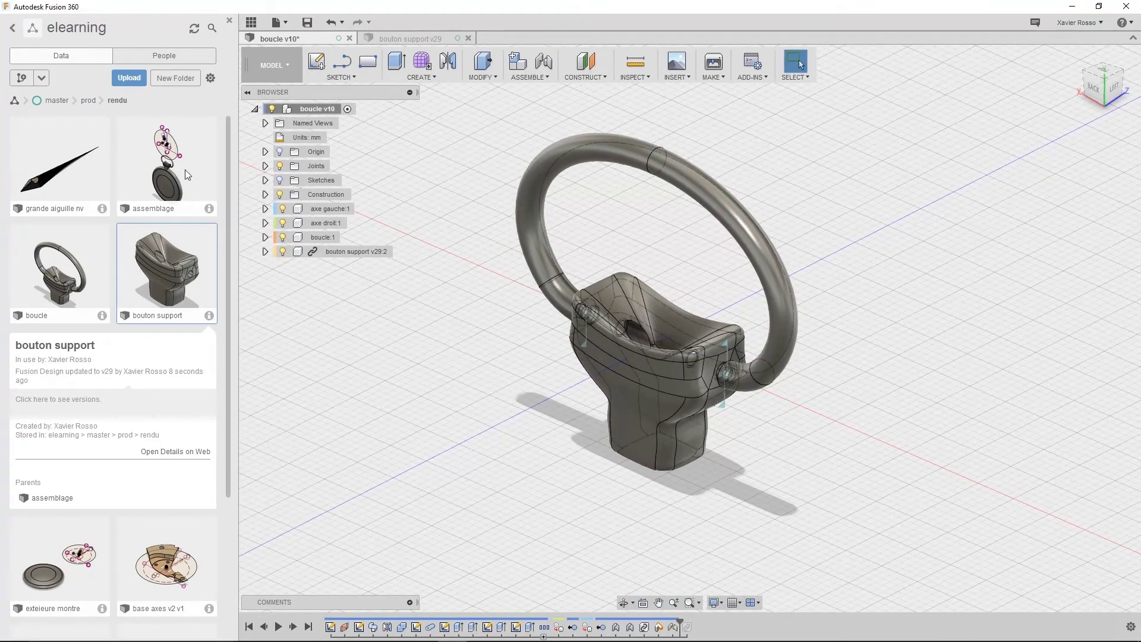
scroll(63, 481, down, 3)
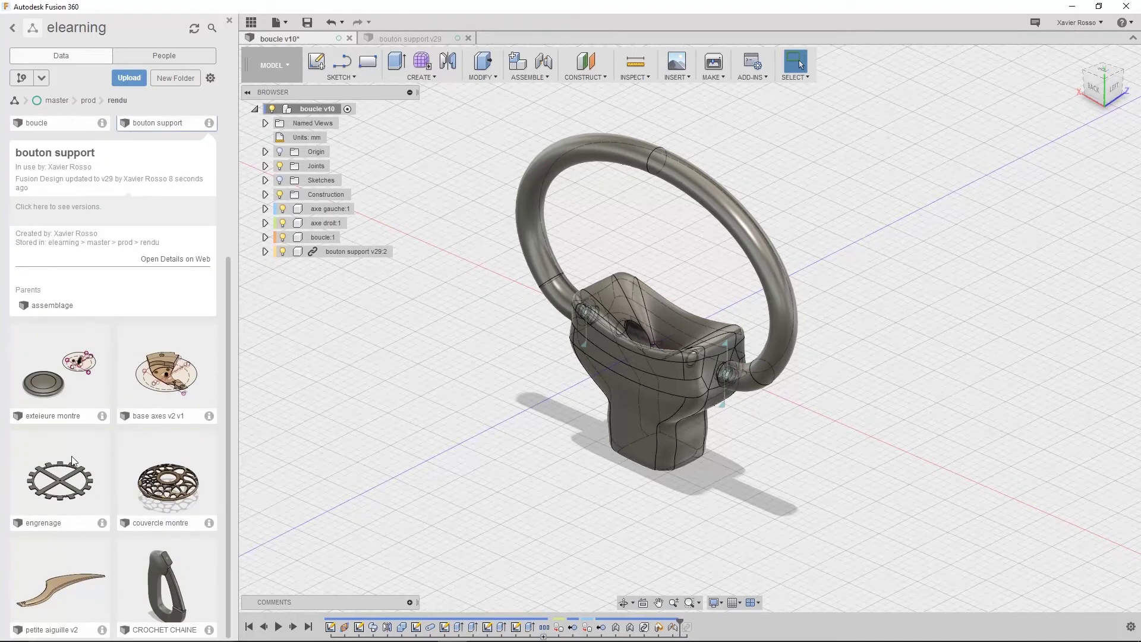
right_click(162, 462)
click(174, 489)
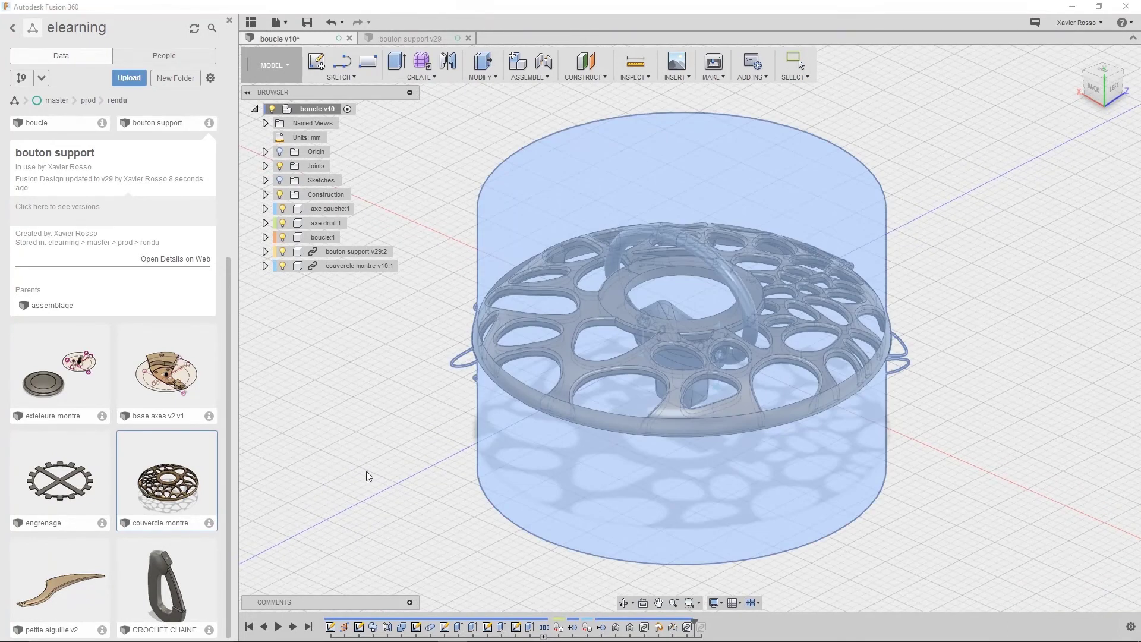
shift+middle_drag(709, 366, 730, 296)
drag(743, 281, 688, 273)
shift+middle_drag(635, 384, 713, 338)
Move couvercle montre -32 mm along Z and 6 mm along Y to place it below bouton support, and accept
drag(707, 275, 709, 506)
middle_drag(709, 506, 688, 320)
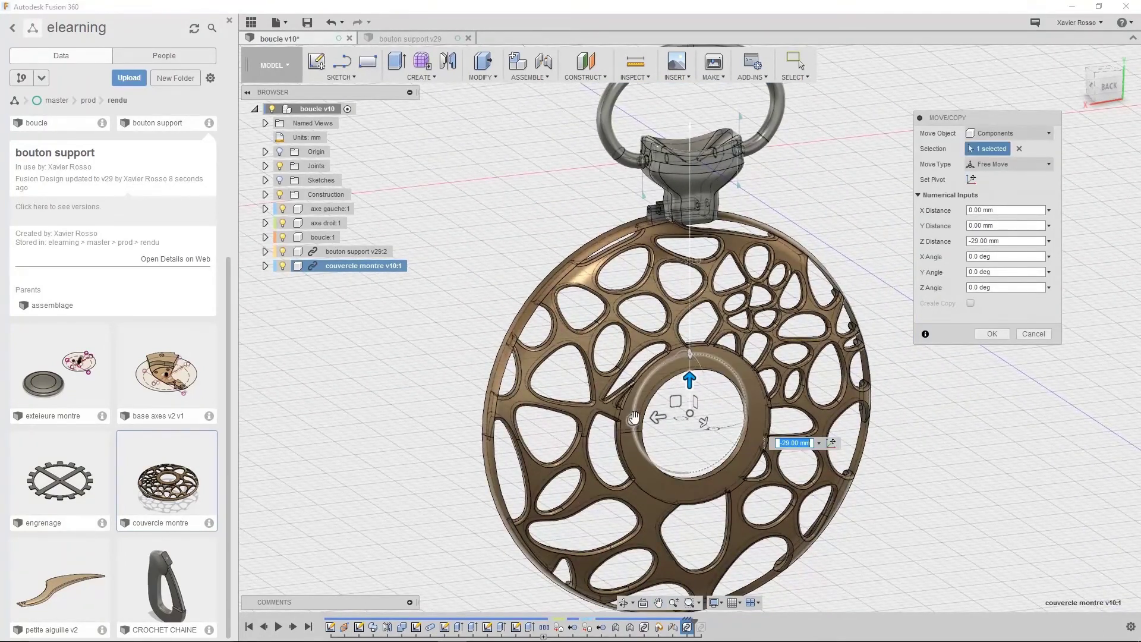
drag(690, 380, 689, 408)
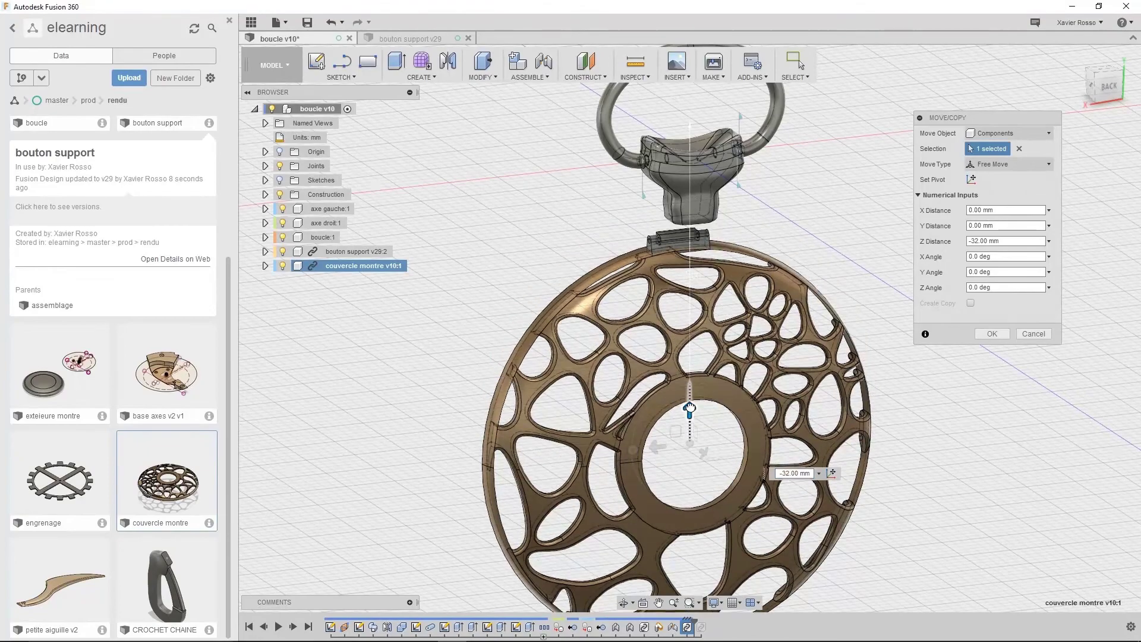
shift+middle_drag(684, 416, 742, 430)
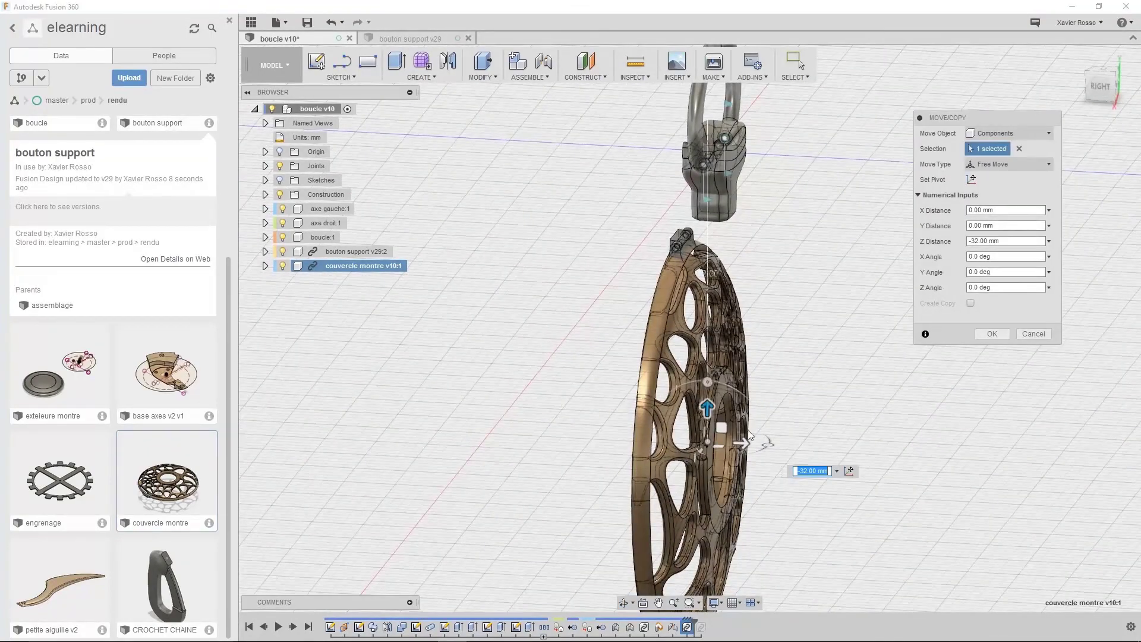
drag(741, 442, 803, 444)
shift+middle_drag(803, 444, 722, 388)
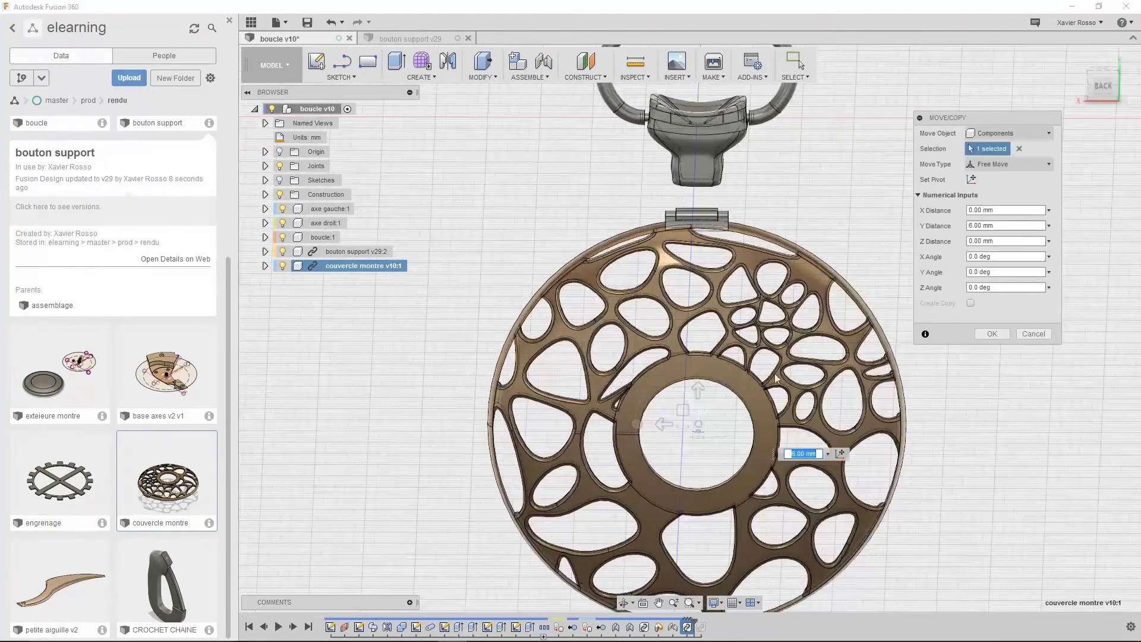
click(992, 333)
Enable contact sets for the assembly of the ring, bouton support and couvercle montre
shift+middle_drag(907, 330, 849, 346)
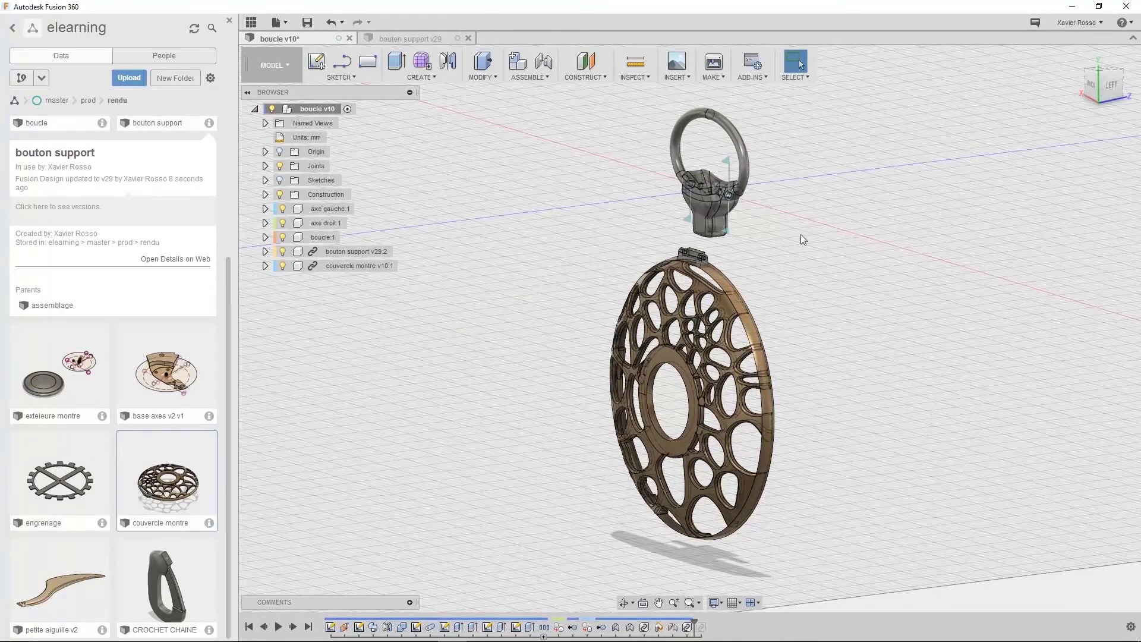
shift+middle_drag(693, 189, 619, 265)
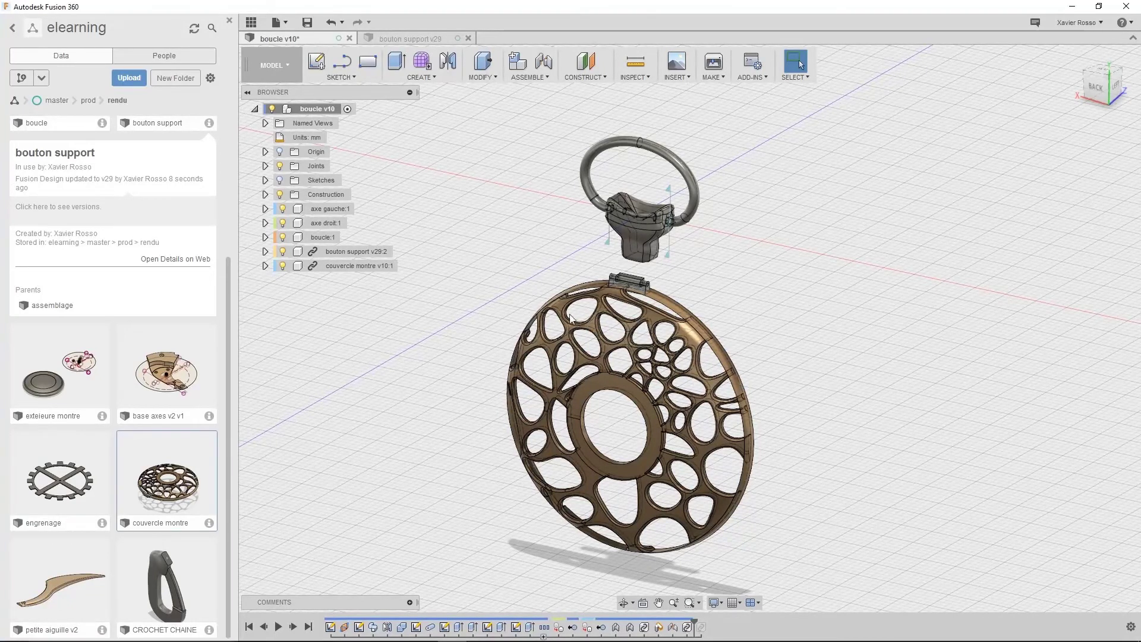
shift+middle_drag(714, 251, 694, 177)
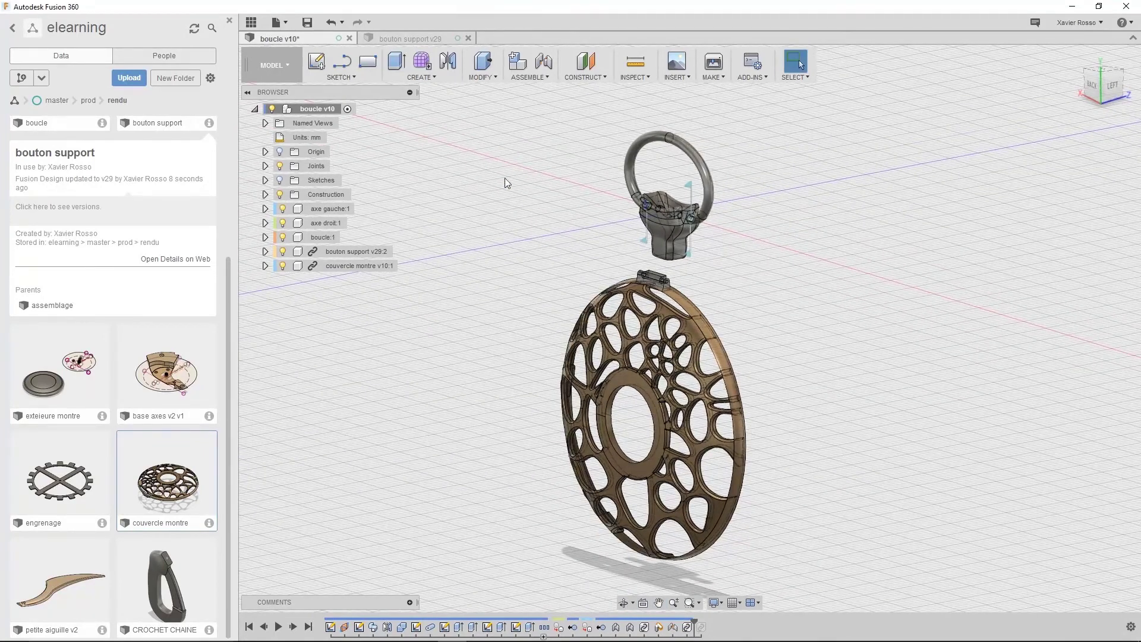
shift+middle_drag(564, 136, 581, 120)
click(543, 76)
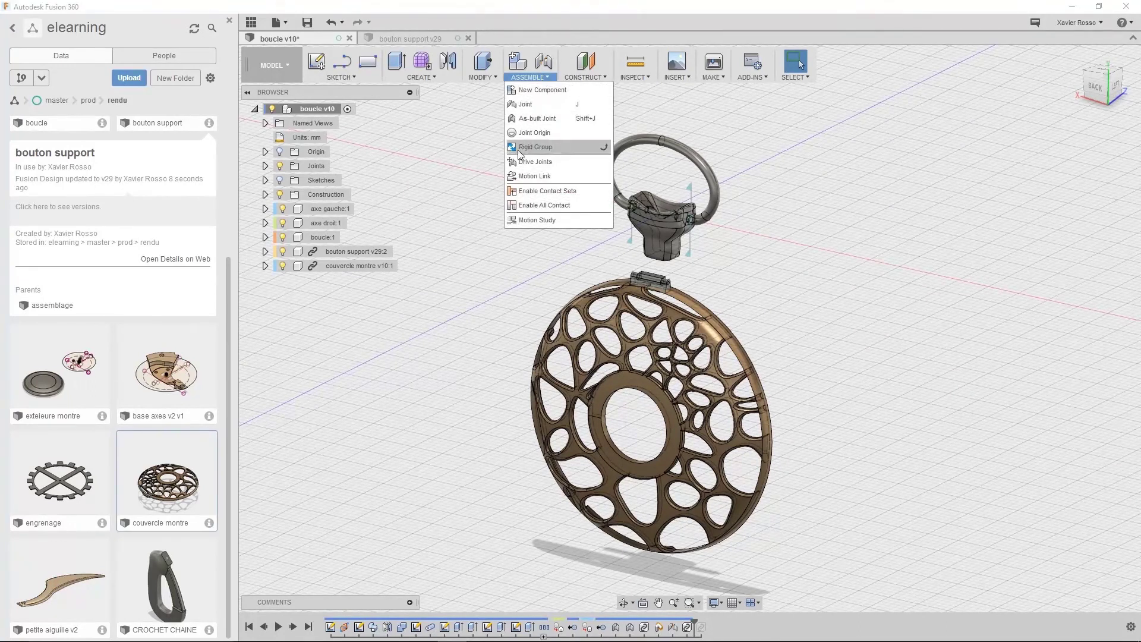
click(543, 192)
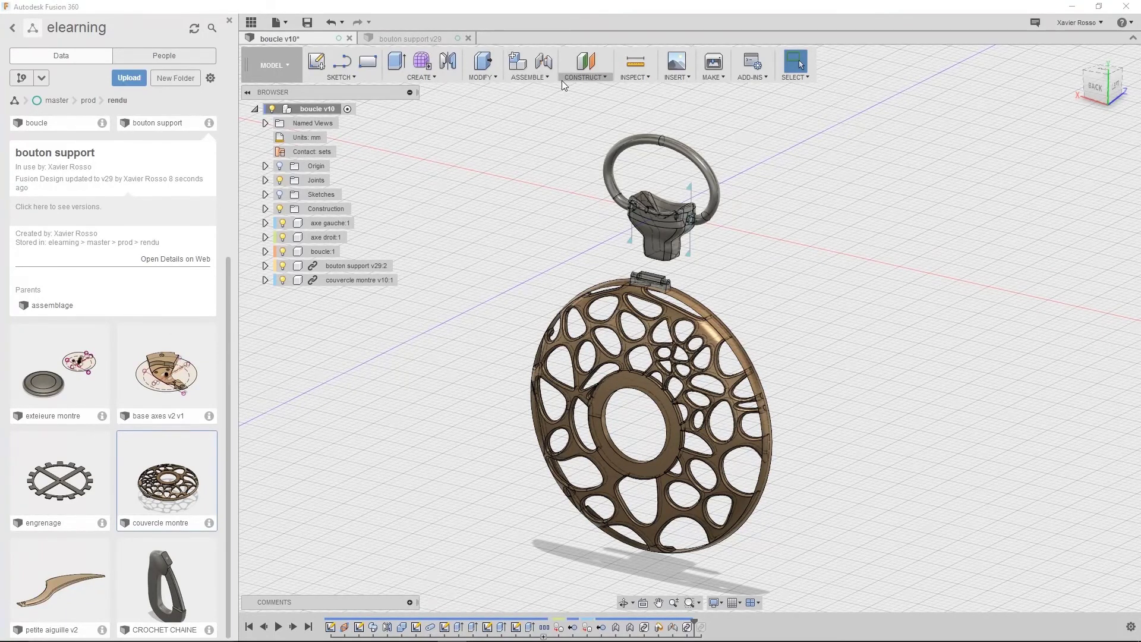
Create a new contact set from the boucle ring and the openwork disc and rim bodies of couvercle montre
click(309, 151)
click(550, 76)
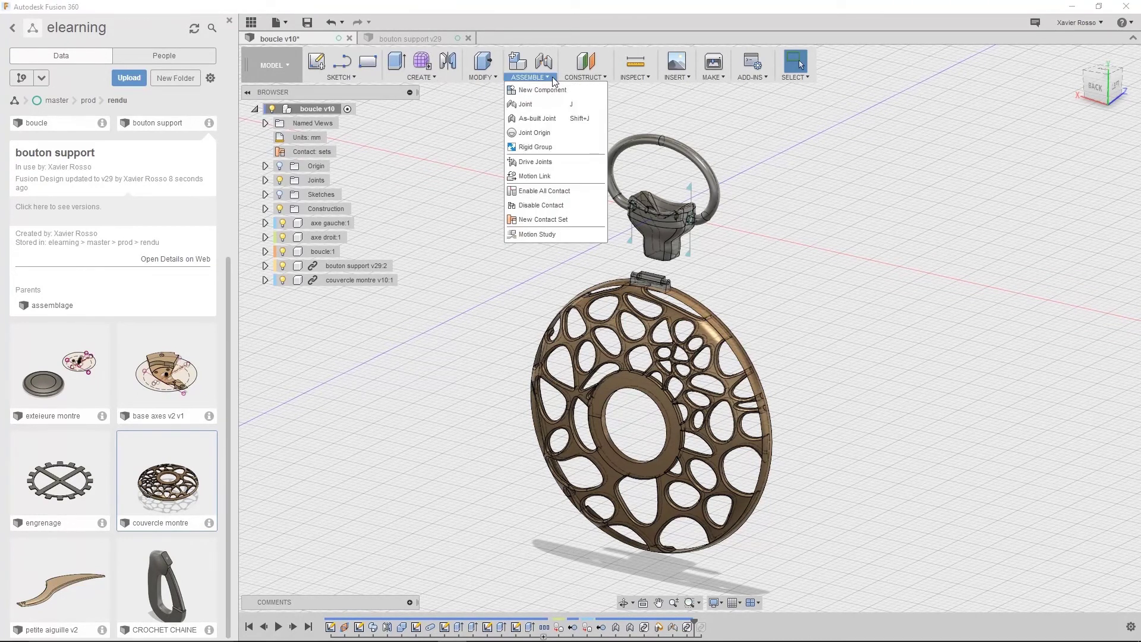
click(543, 220)
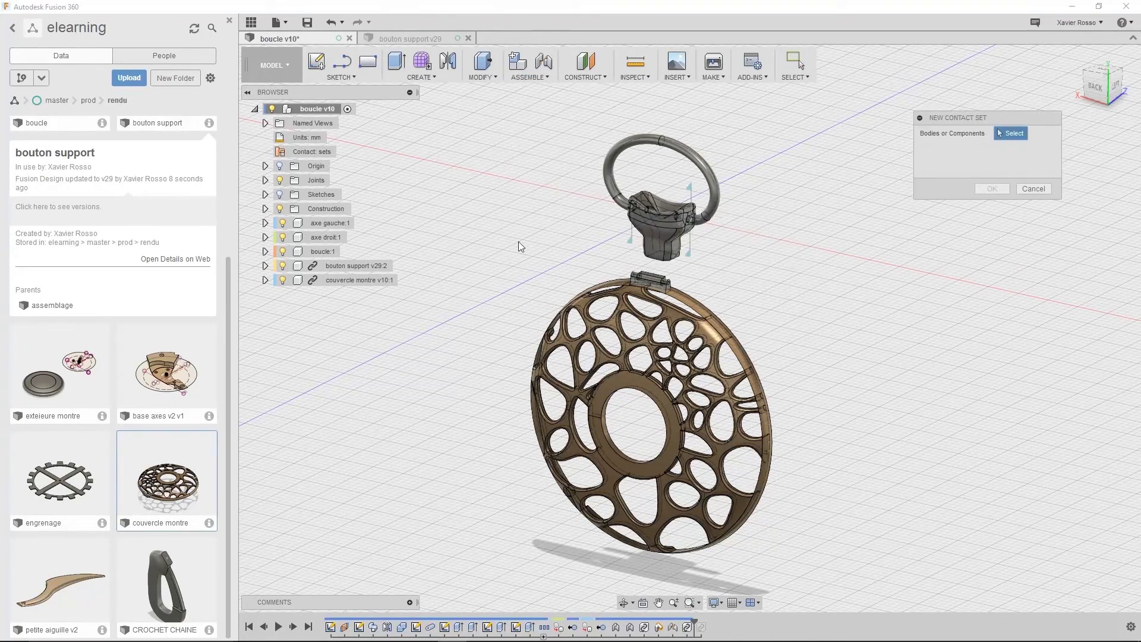
click(664, 138)
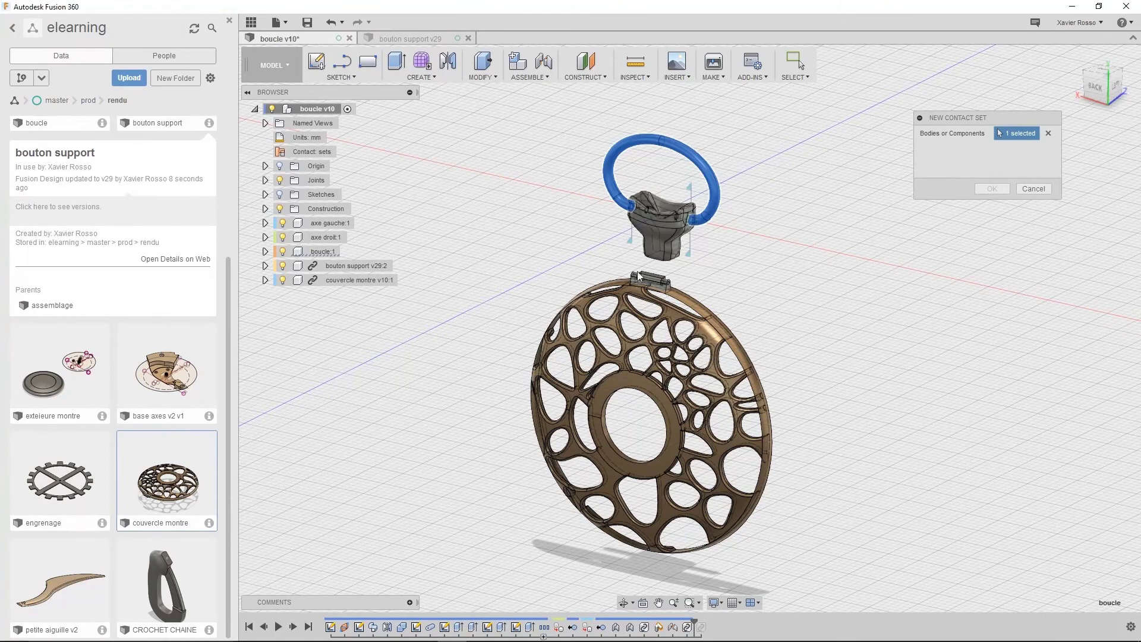
scroll(615, 283, up, 2)
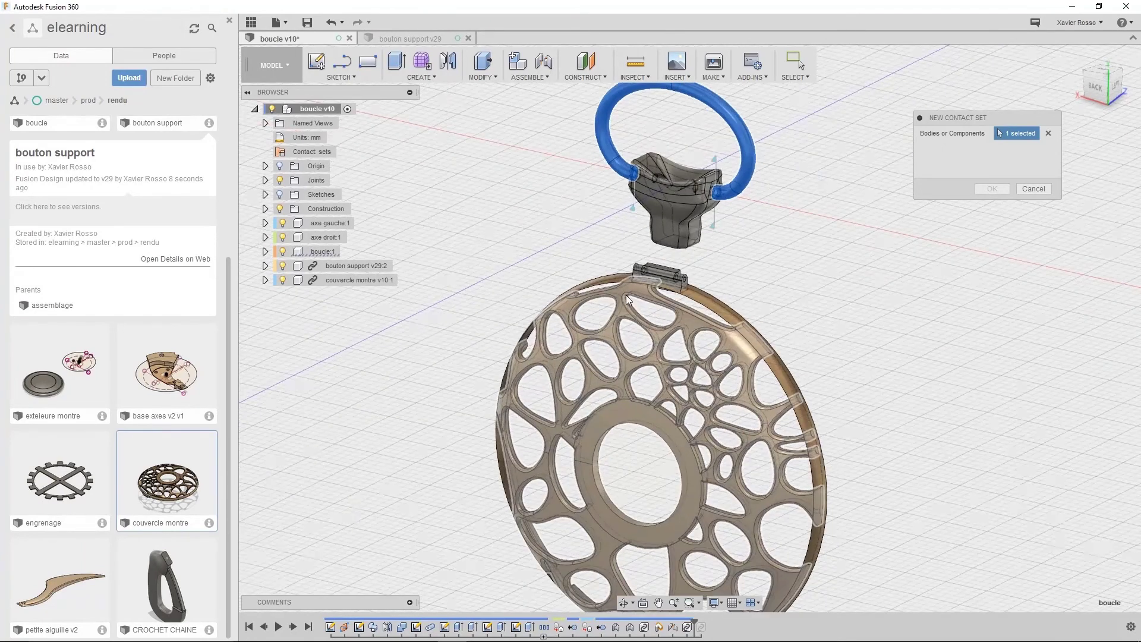
shift+middle_drag(632, 289, 663, 300)
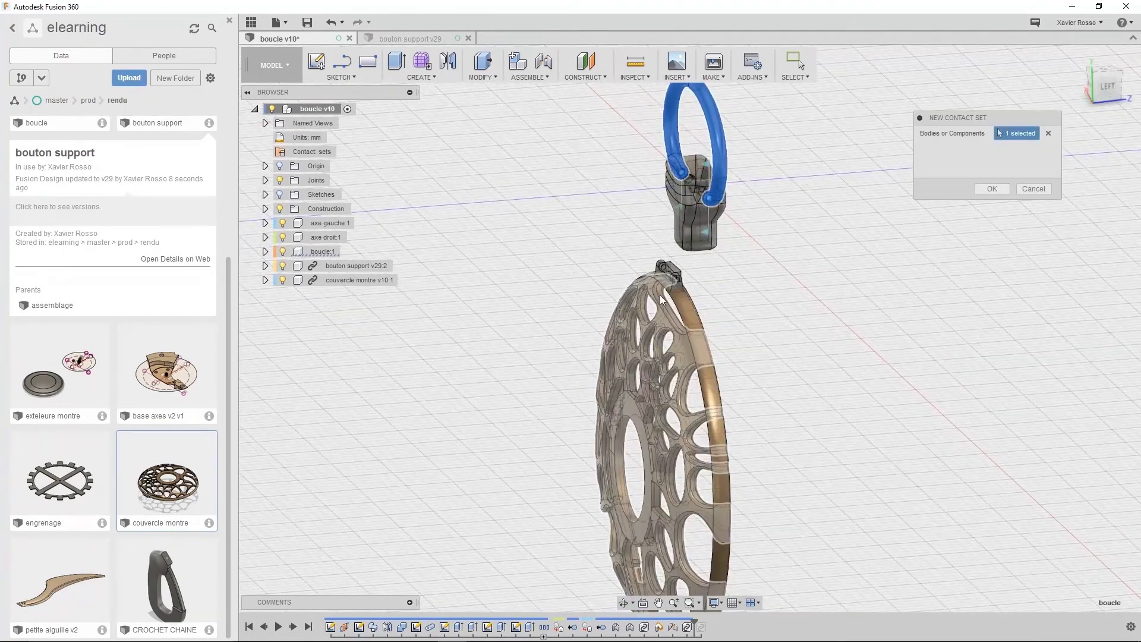
click(666, 313)
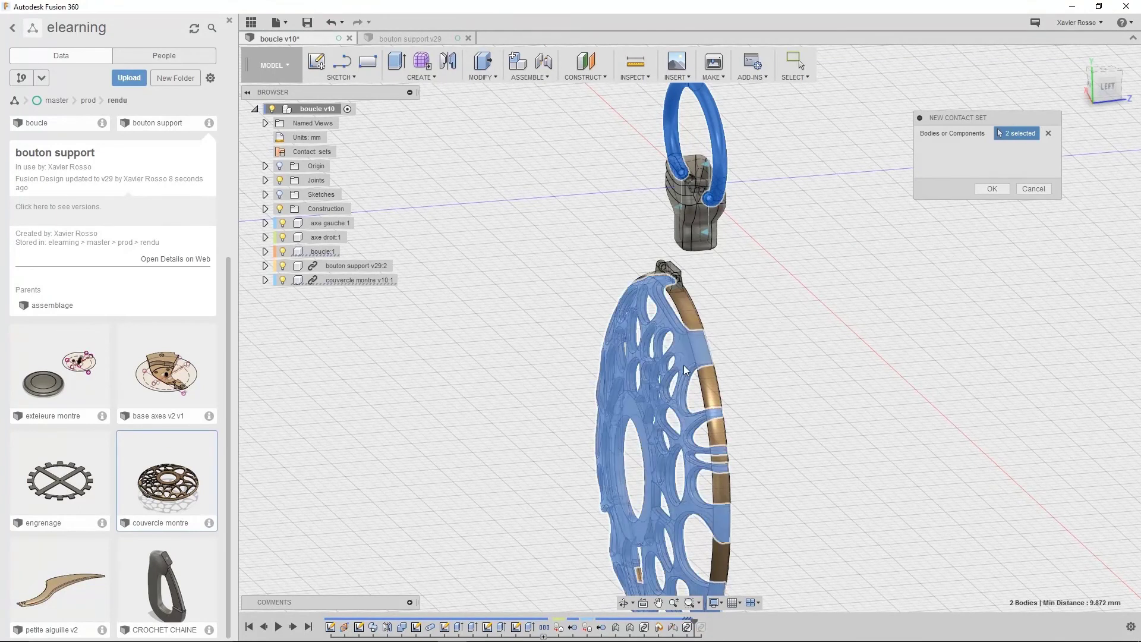
shift+middle_drag(699, 362, 873, 226)
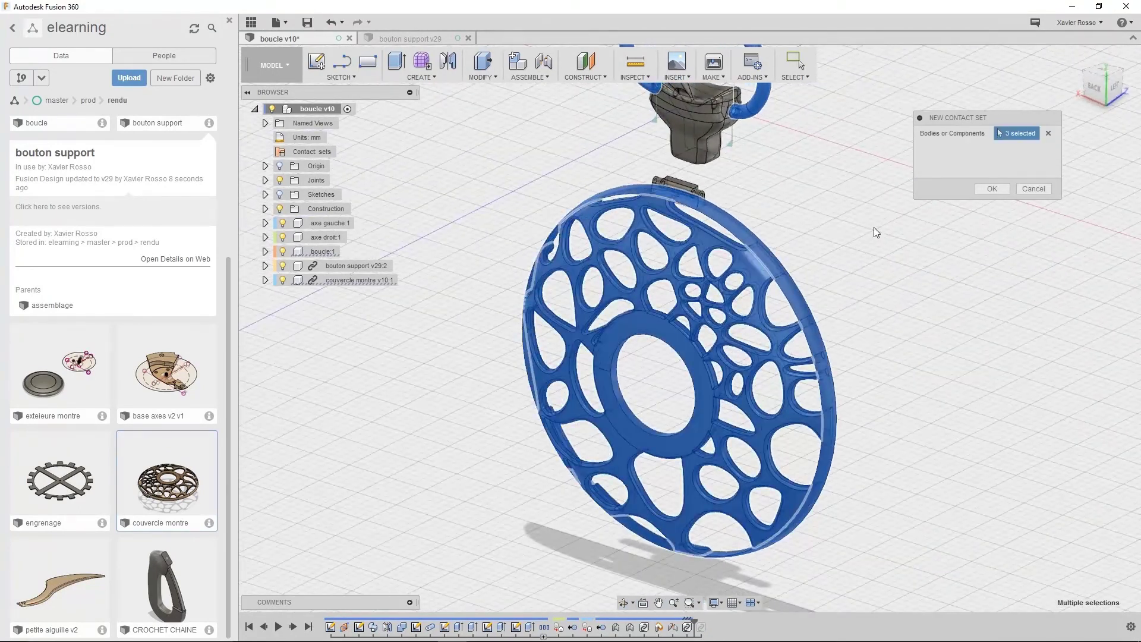
click(995, 186)
Drive the ring's revolute joint in both directions to test its contact with couvercle montre, and finish with the rotation at -150 deg
middle_drag(827, 165, 795, 326)
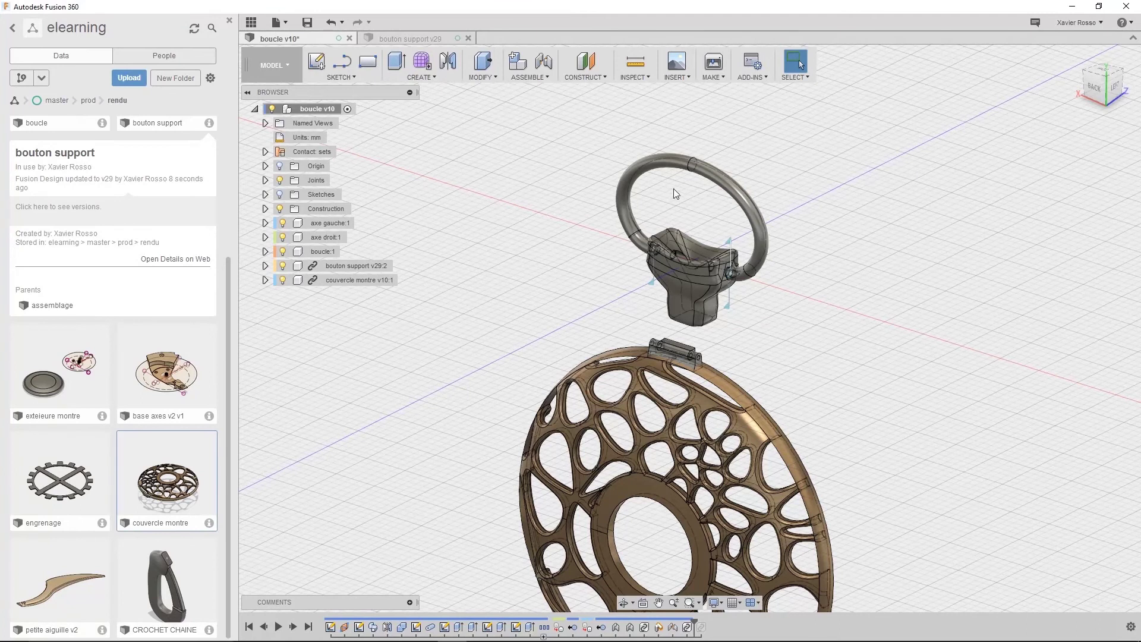
right_click(728, 309)
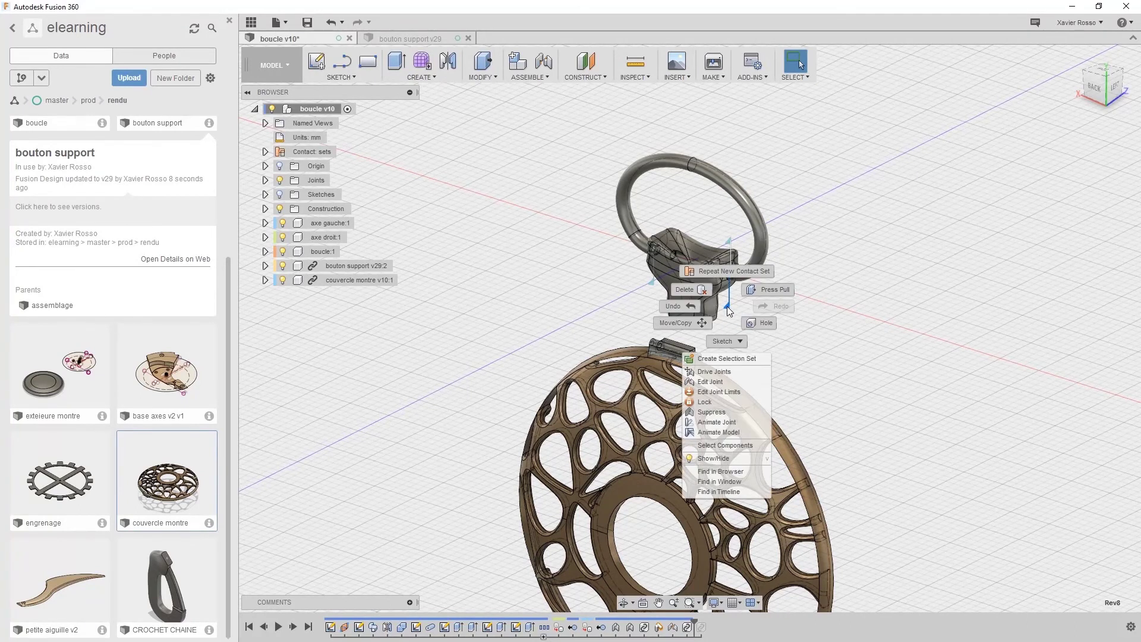
click(713, 371)
drag(729, 328, 754, 128)
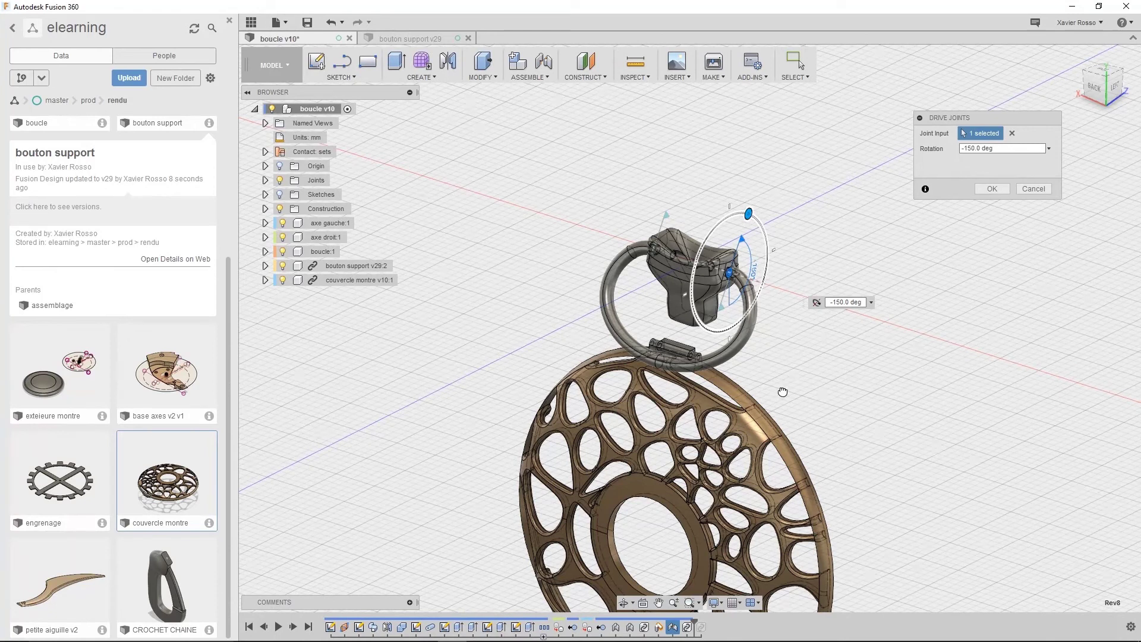
shift+middle_drag(746, 385, 665, 229)
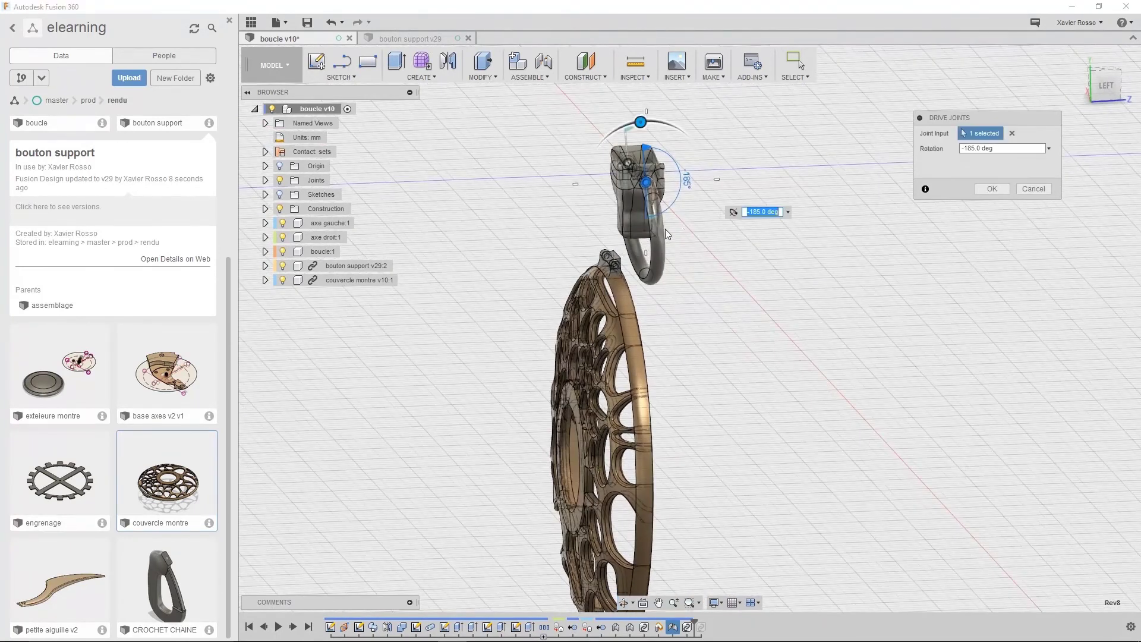
drag(640, 123, 684, 78)
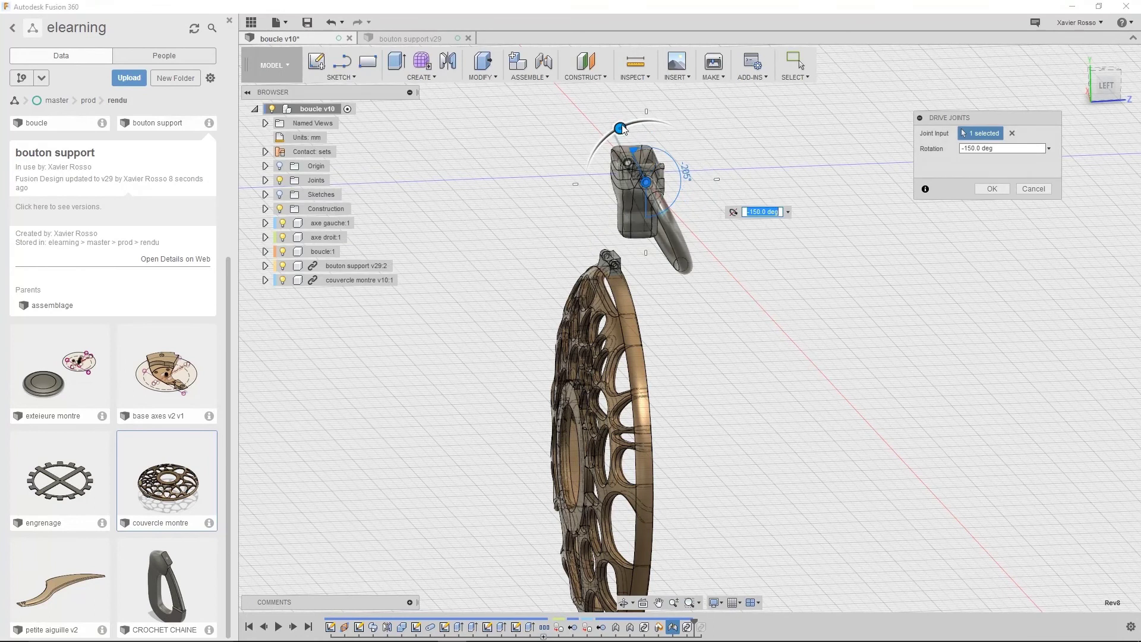
drag(622, 129, 651, 121)
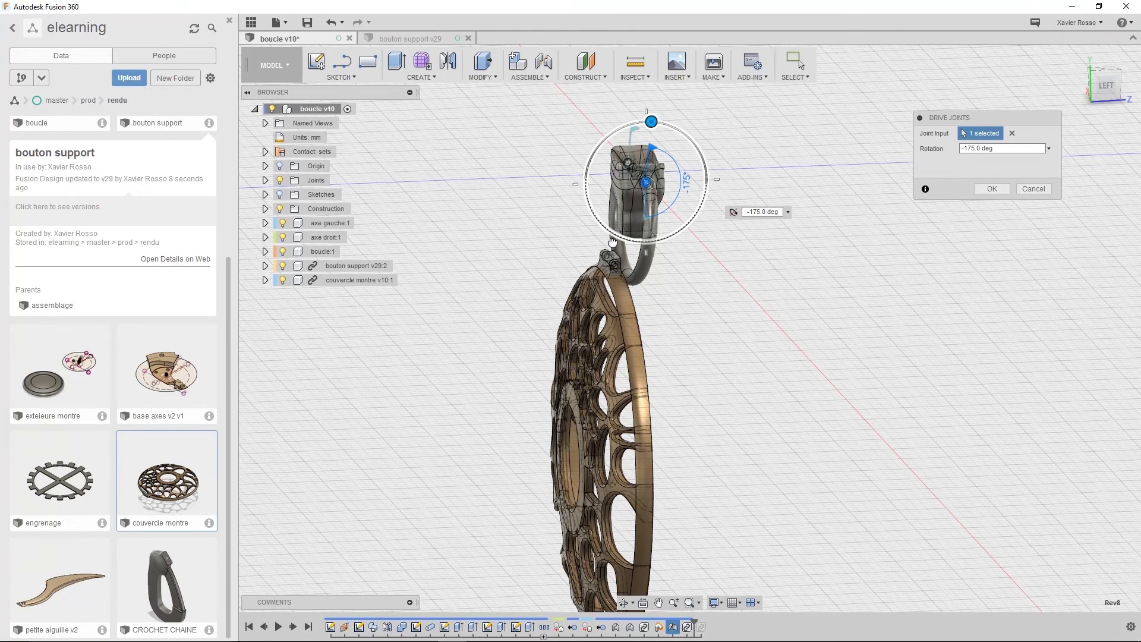
shift+middle_drag(608, 281, 665, 124)
drag(665, 124, 686, 66)
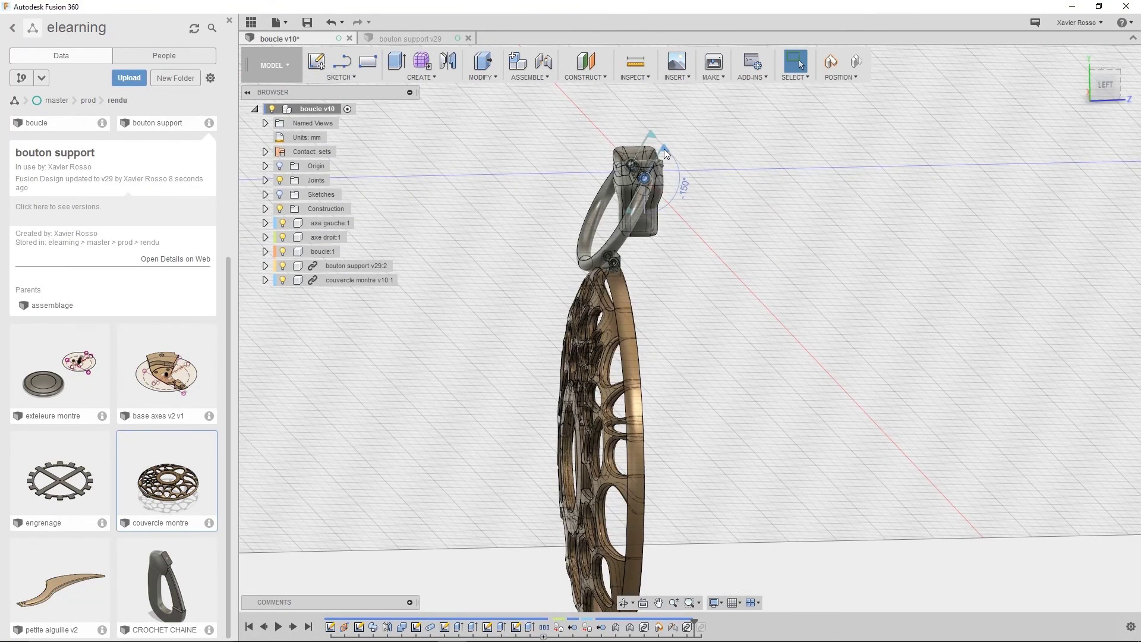
Drive the ring's revolute joint back upright to a rotation of 0 deg and accept
shift+middle_drag(691, 210, 731, 229)
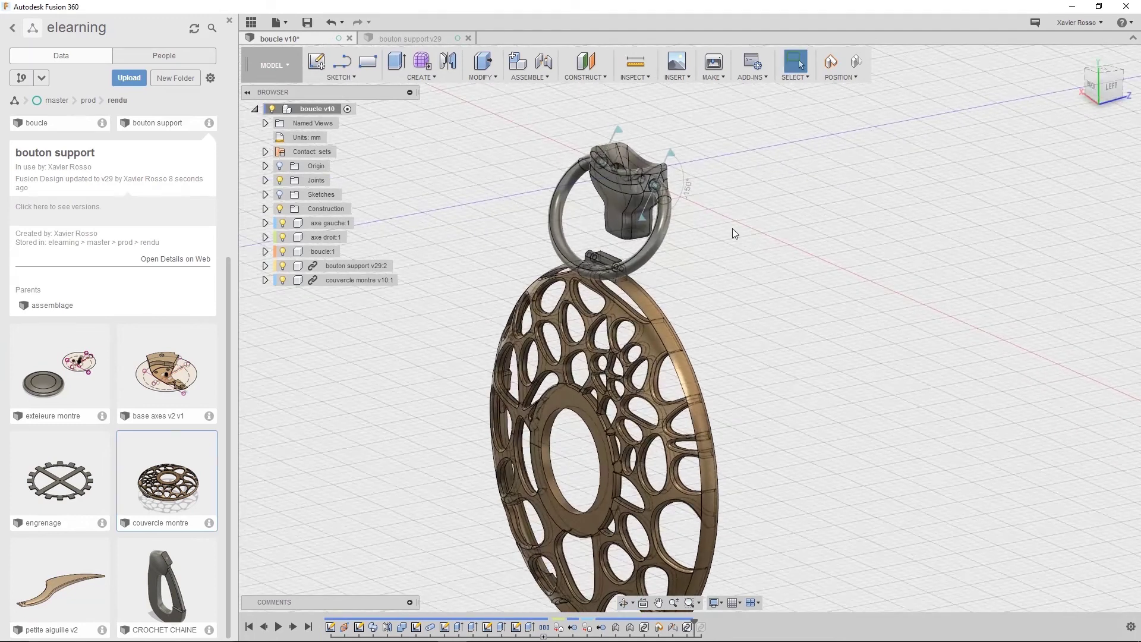
right_click(674, 152)
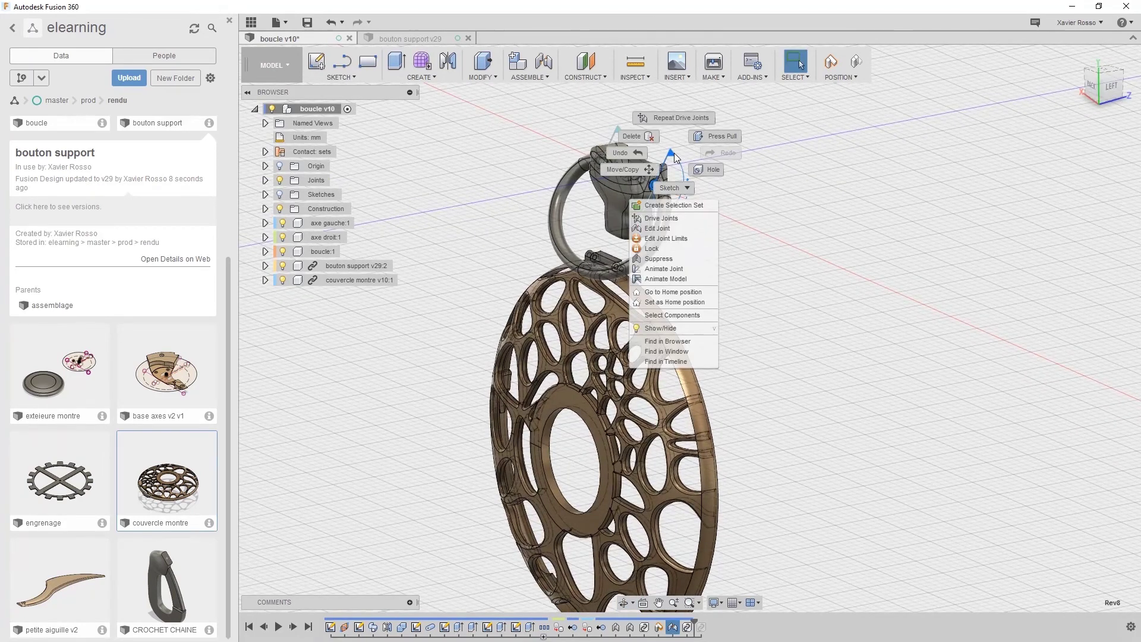
click(665, 219)
mouse_move(661, 222)
mouse_down()
mouse_move(706, 179)
mouse_move(672, 238)
mouse_move(652, 242)
mouse_up()
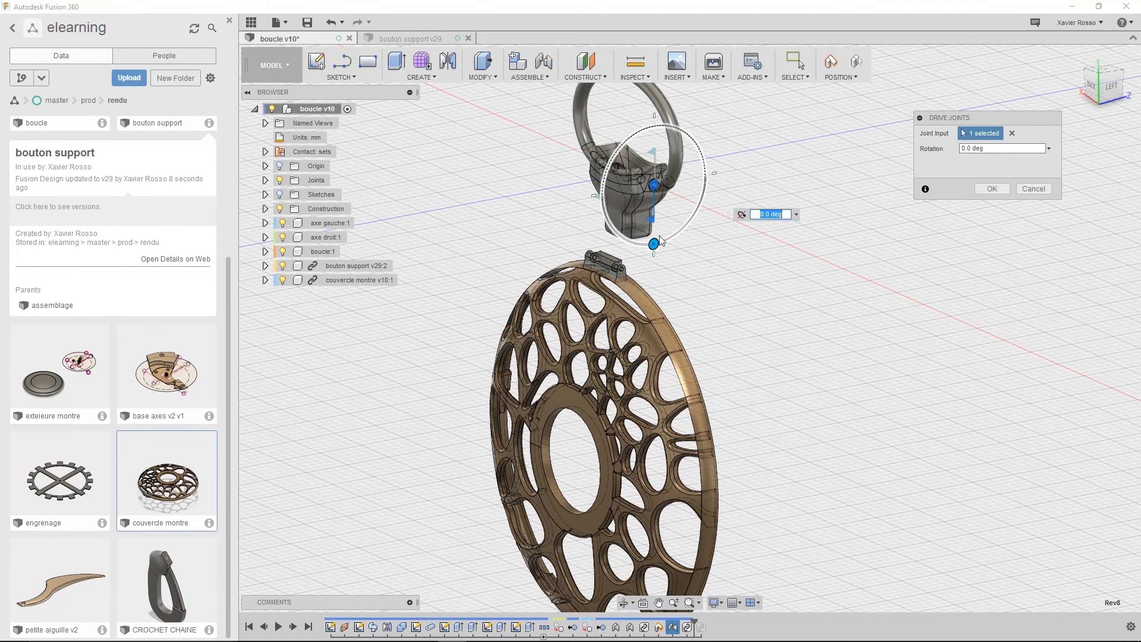
click(992, 188)
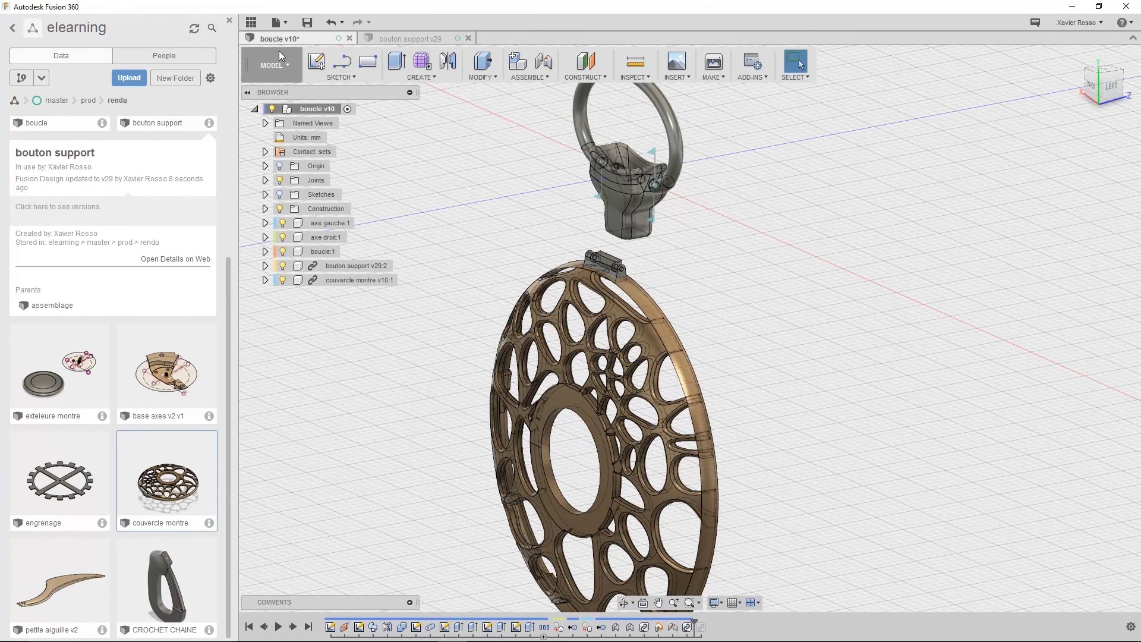
Save the boucle design
click(282, 24)
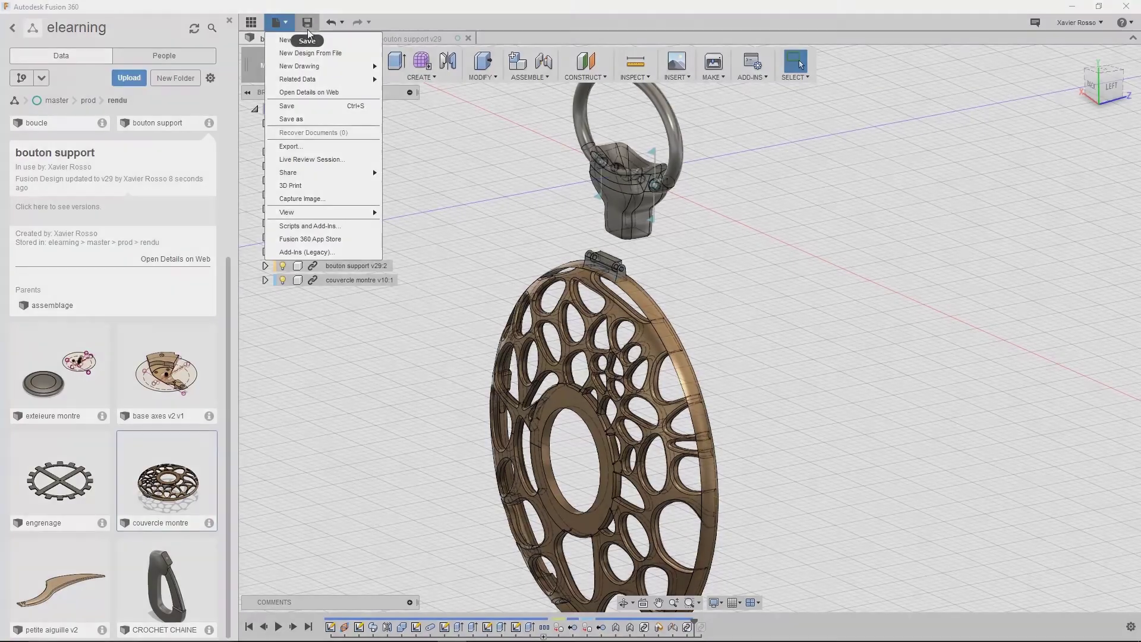